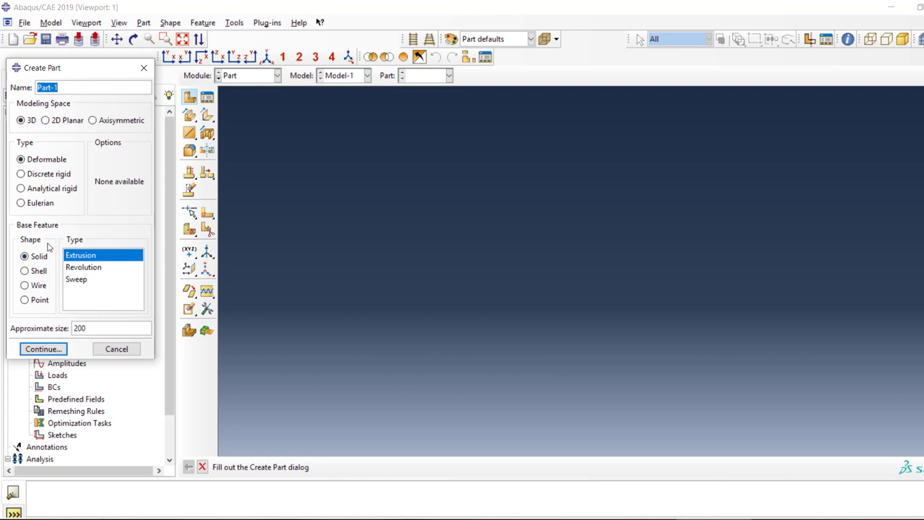
Start a 3D deformable solid extruded part and sketch a rectangle from -45,-45 to 45,45.
click(44, 349)
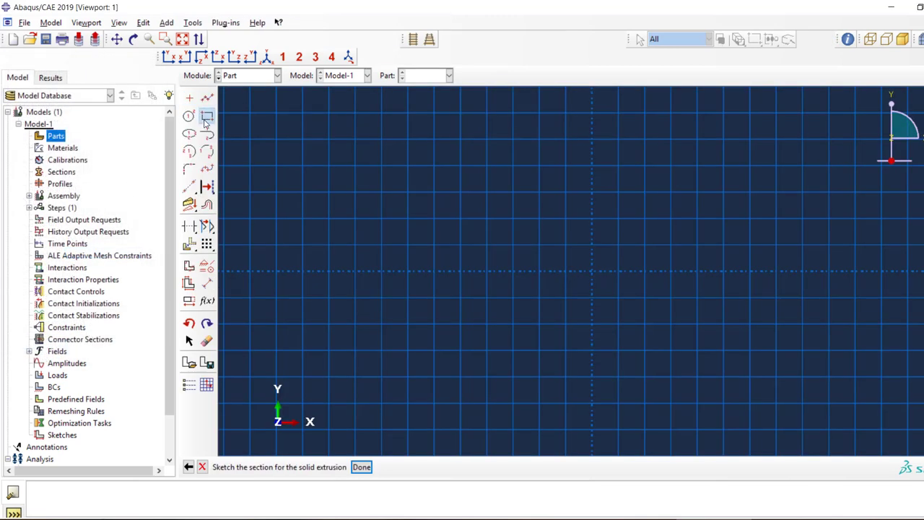
click(206, 116)
scroll(448, 349, up, 1)
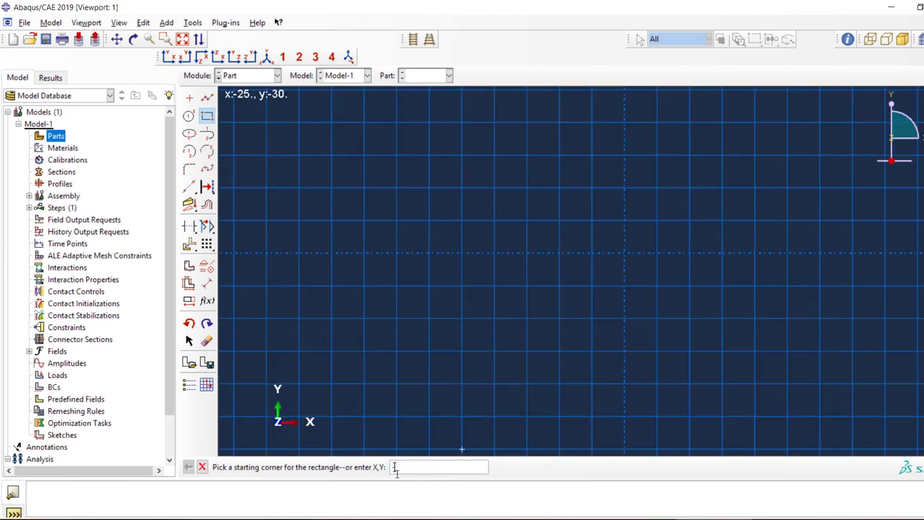
key(Return)
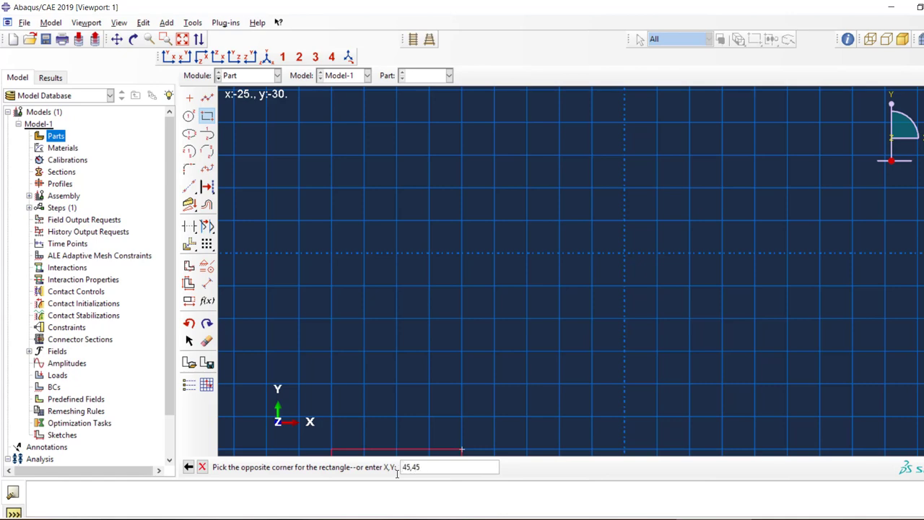
text(45,45)
key(Return)
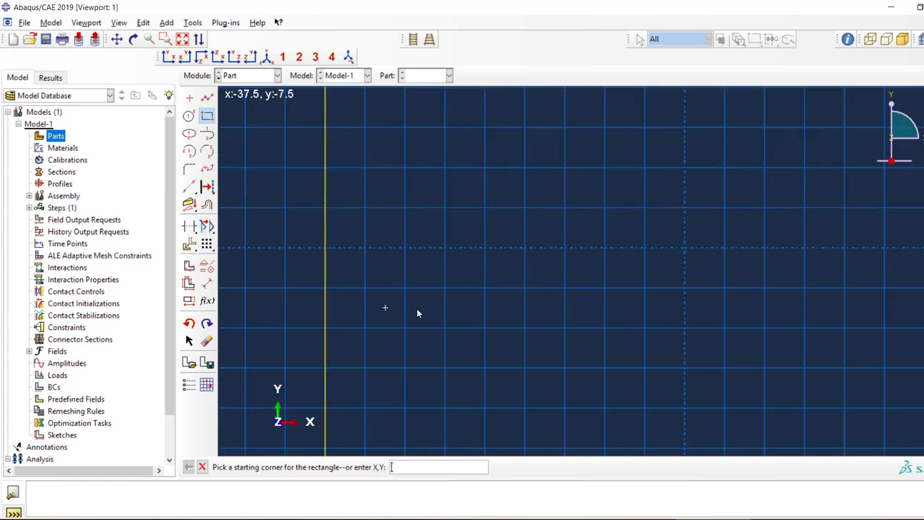
scroll(417, 309, down, 1)
scroll(419, 314, down, 2)
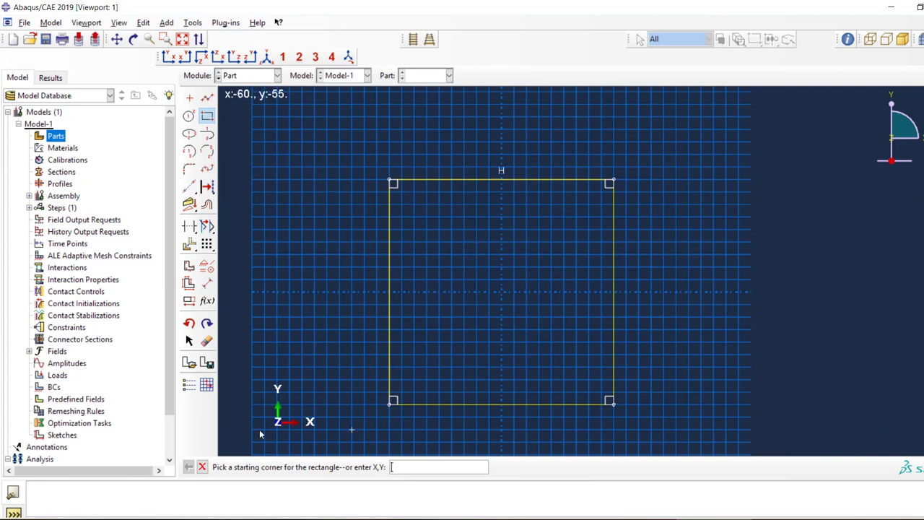
click(202, 467)
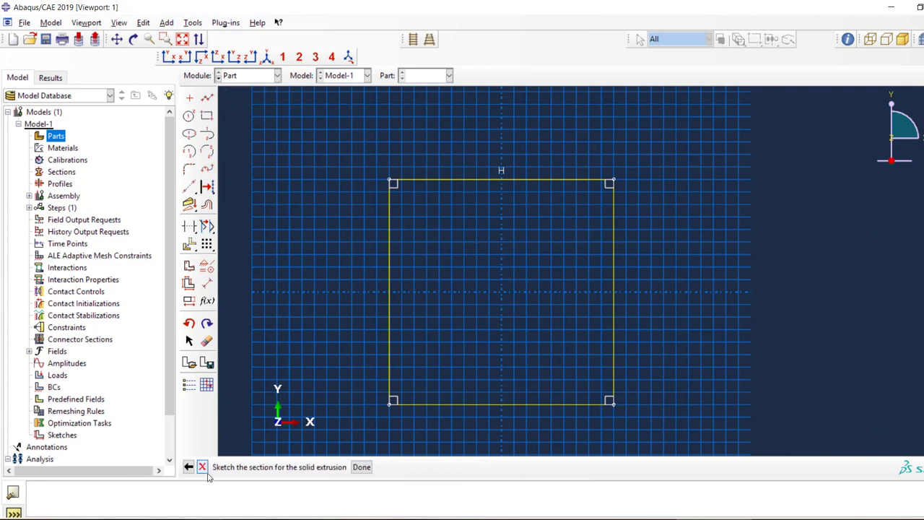
Extrude the 90×90 square sketch to a depth of 600.
click(362, 467)
text(6)
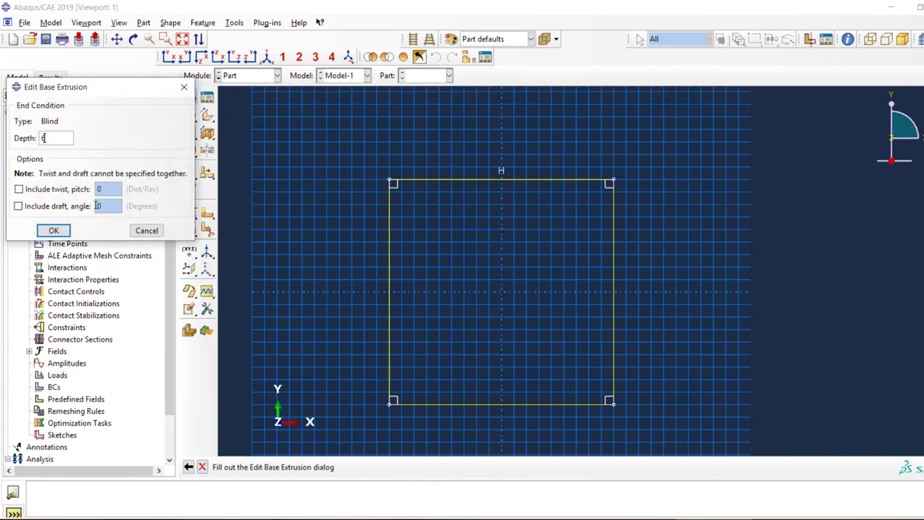
text(00)
key(Return)
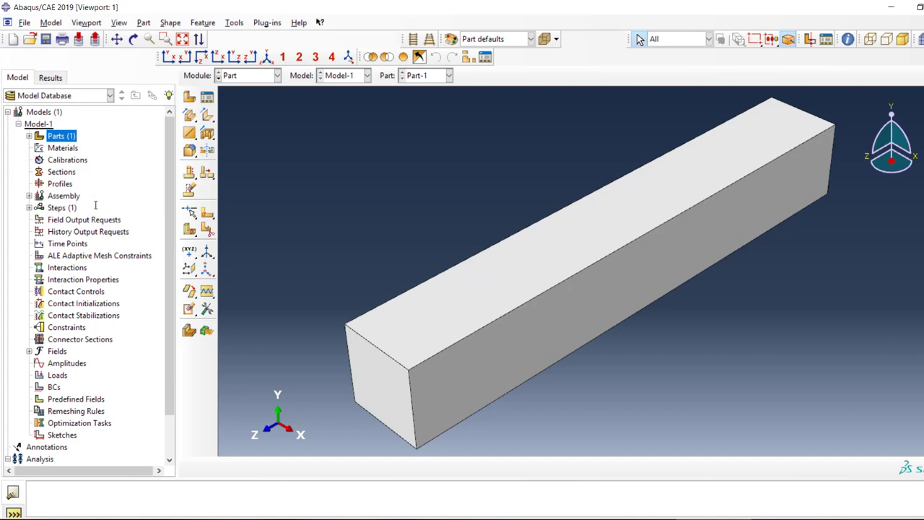
Start an extrusion on the bar's end face and draw a circle centred on it.
click(397, 398)
click(189, 115)
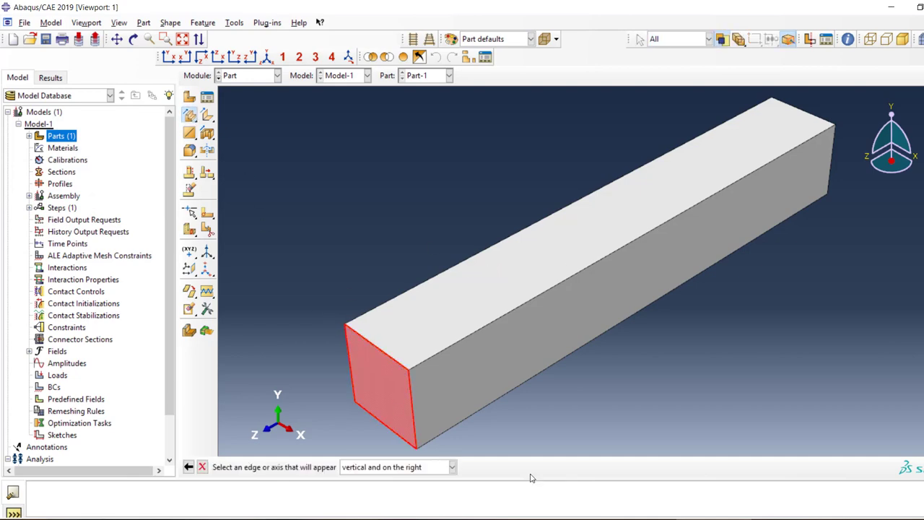
click(413, 401)
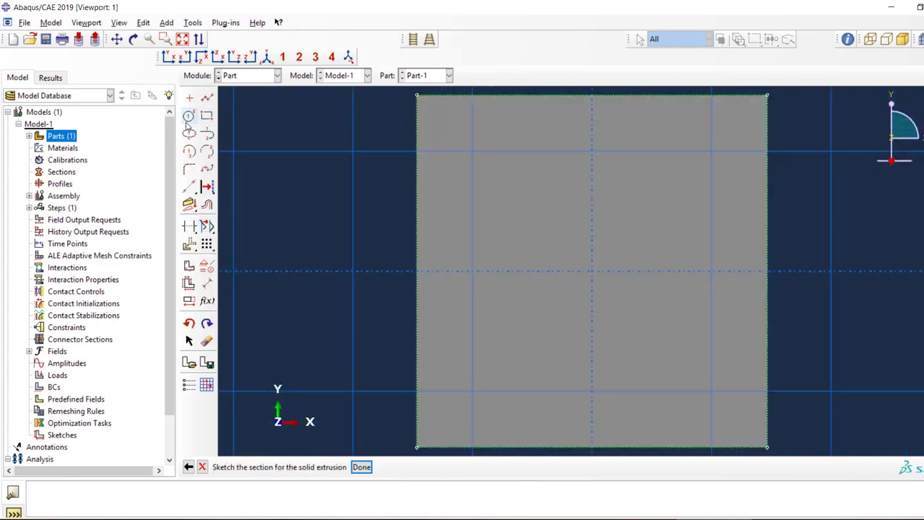
click(190, 115)
click(591, 274)
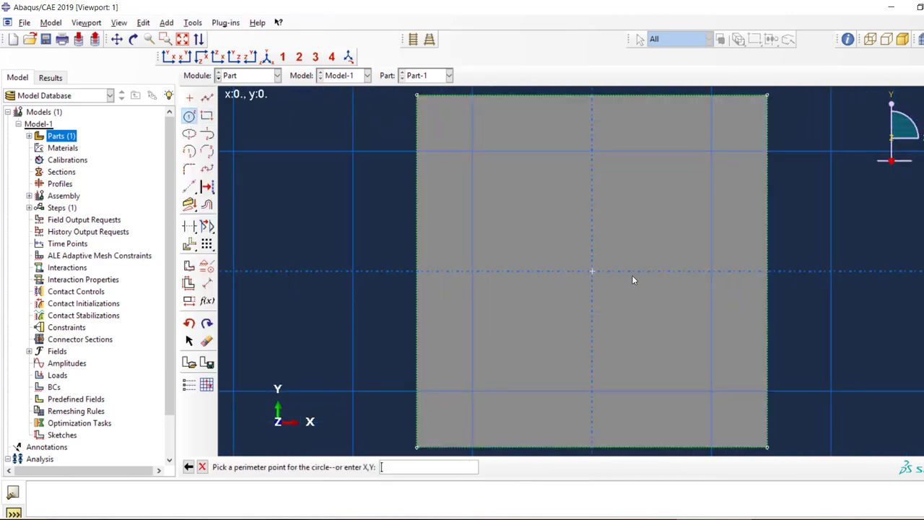
key(Escape)
click(694, 270)
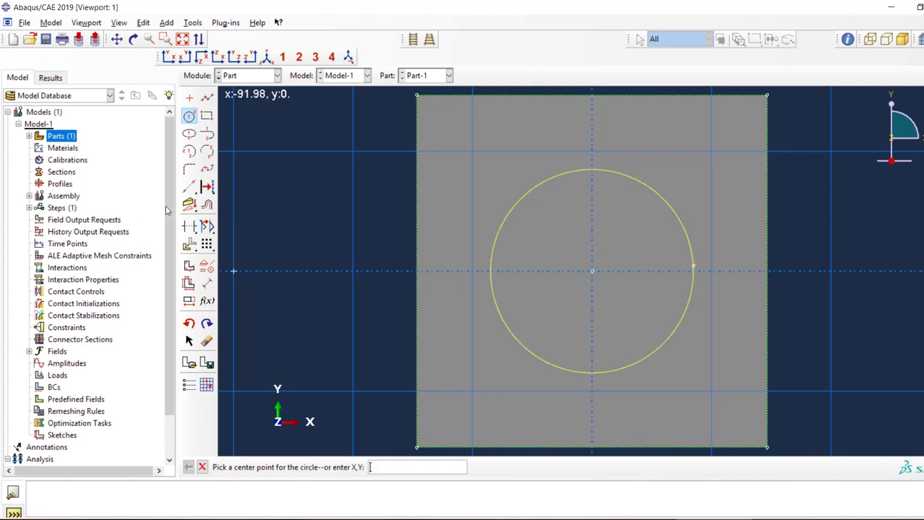
Fix the circle's centre point and dimension its radius to 30.
click(190, 244)
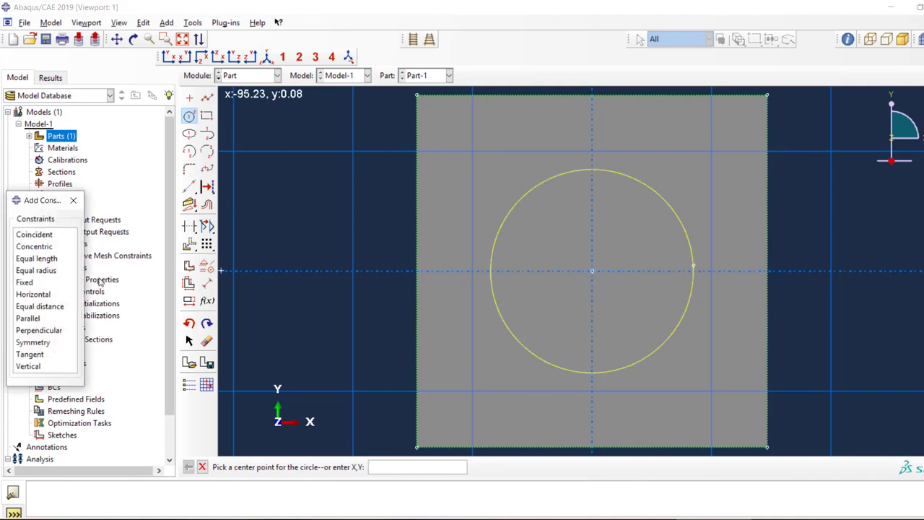
click(41, 282)
click(592, 272)
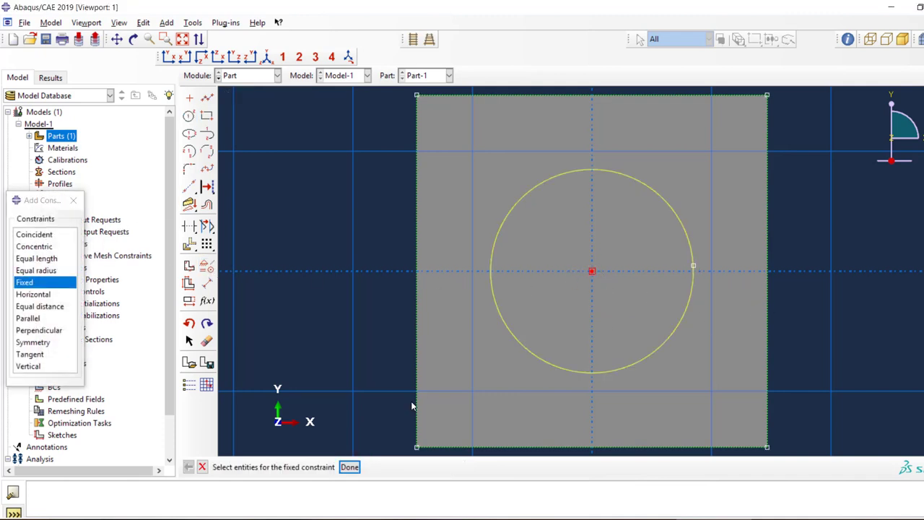
middle_click(653, 225)
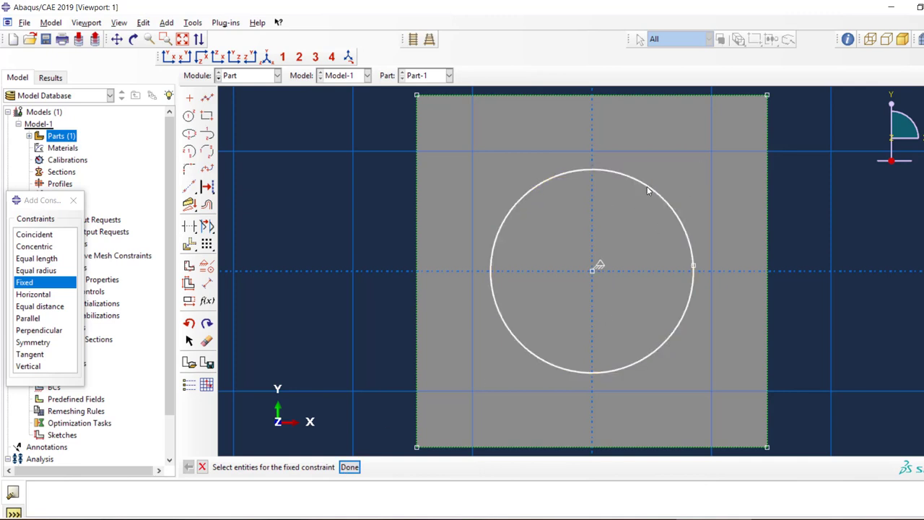
click(207, 284)
click(588, 171)
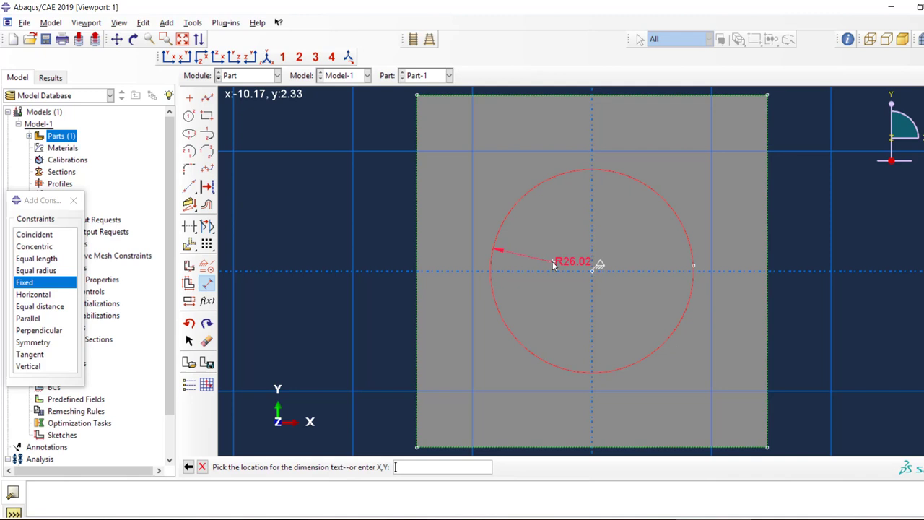
click(554, 265)
text(30)
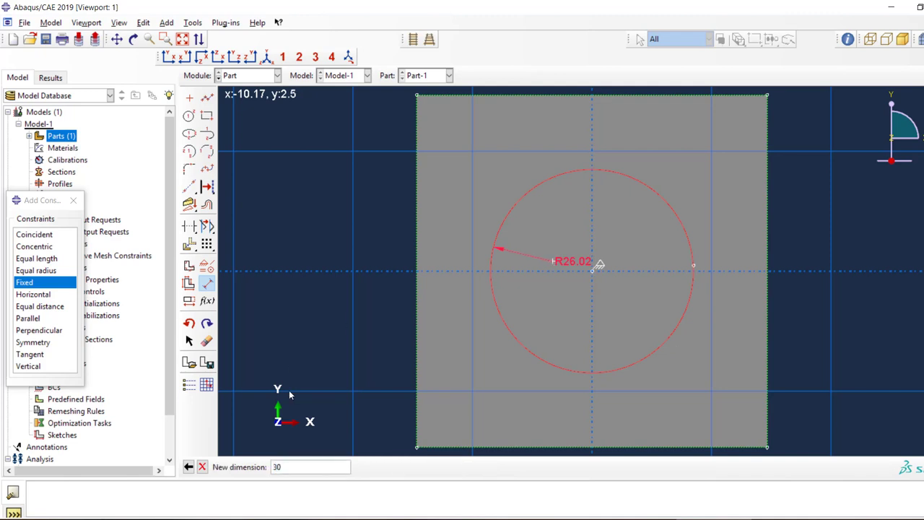
key(Return)
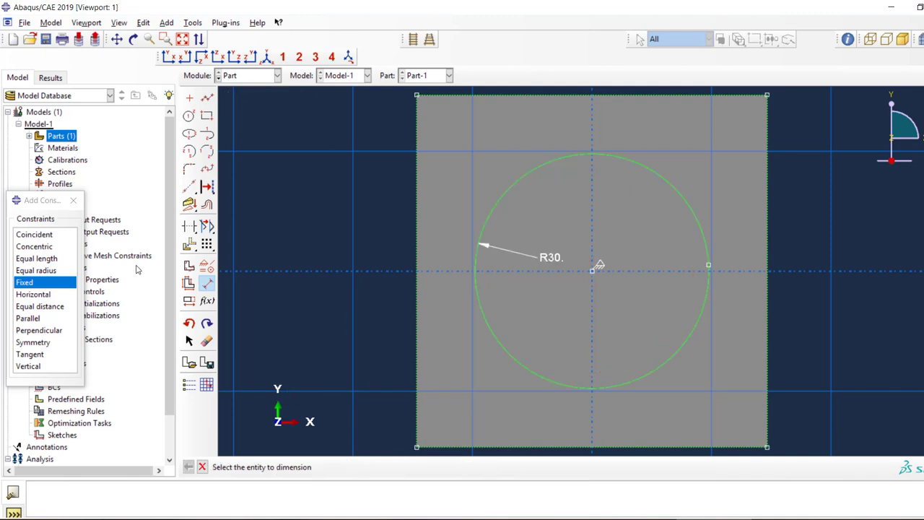
click(73, 201)
Extrude the circle sketch into the shaft and show the part in isometric view.
double_click(62, 148)
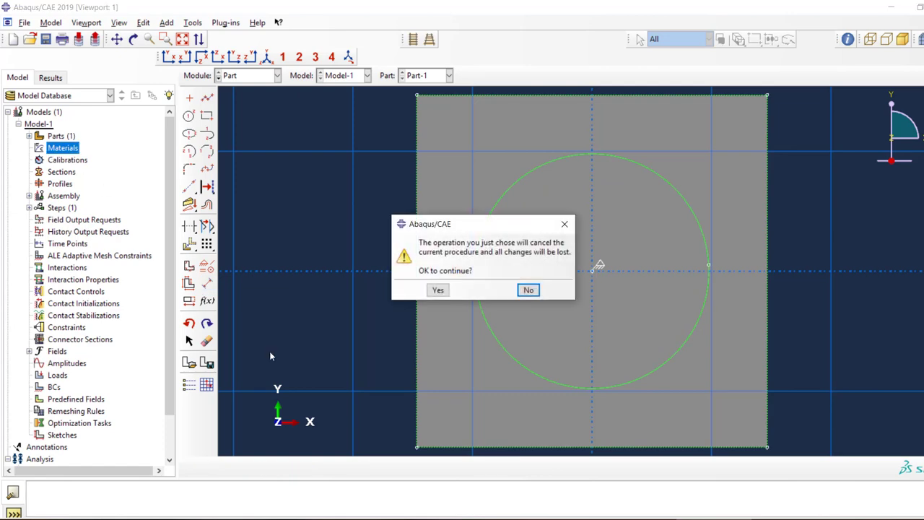
click(528, 290)
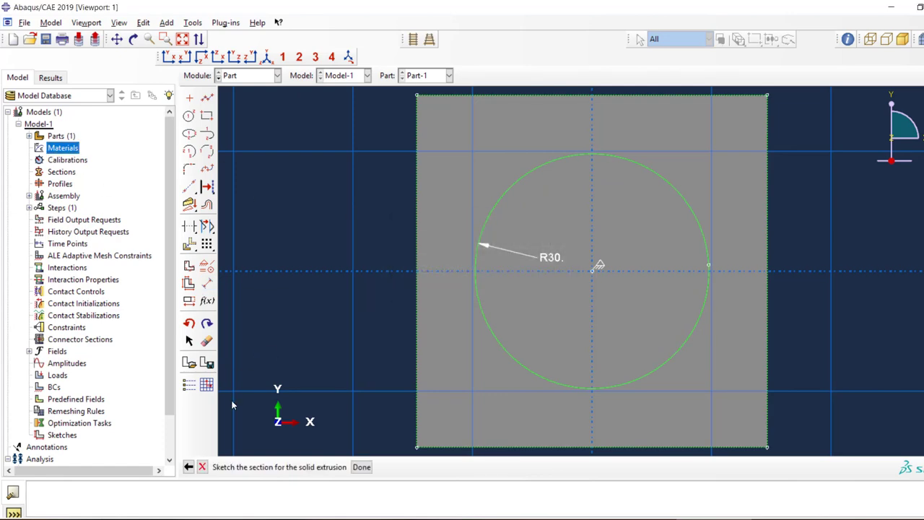
click(359, 467)
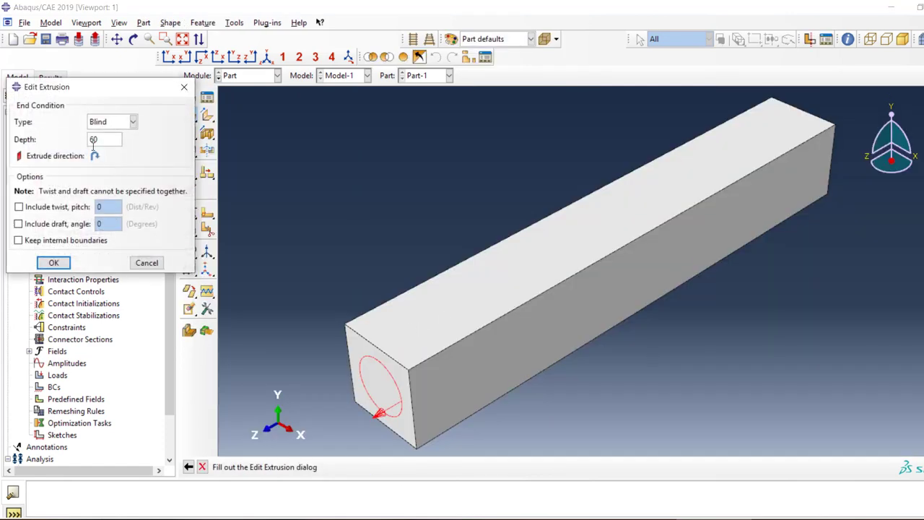
double_click(109, 139)
text(200)
click(53, 263)
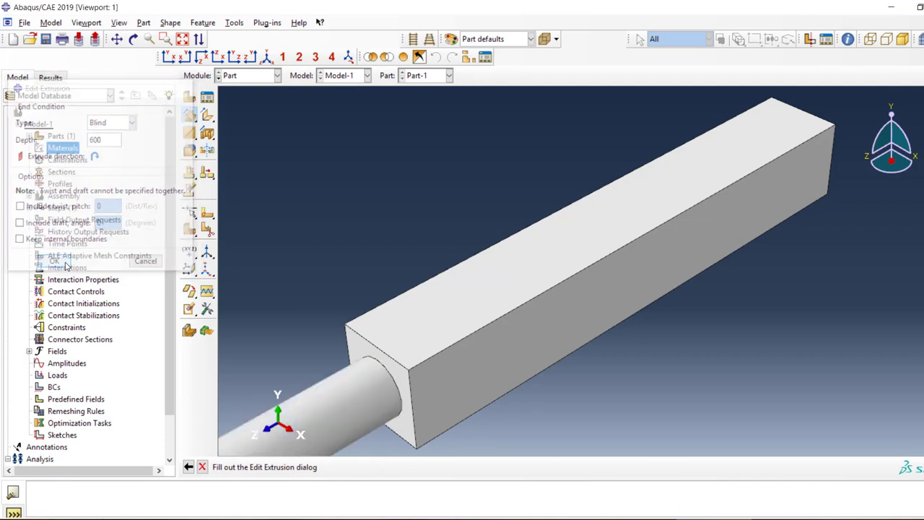
click(266, 56)
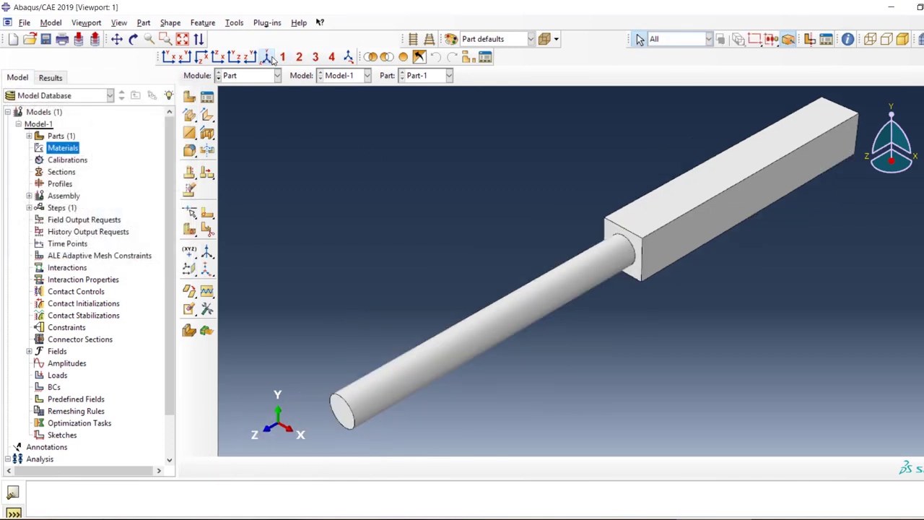
Create Material-1 with elastic Young's modulus 210000 and Poisson's ratio 0.3.
double_click(62, 147)
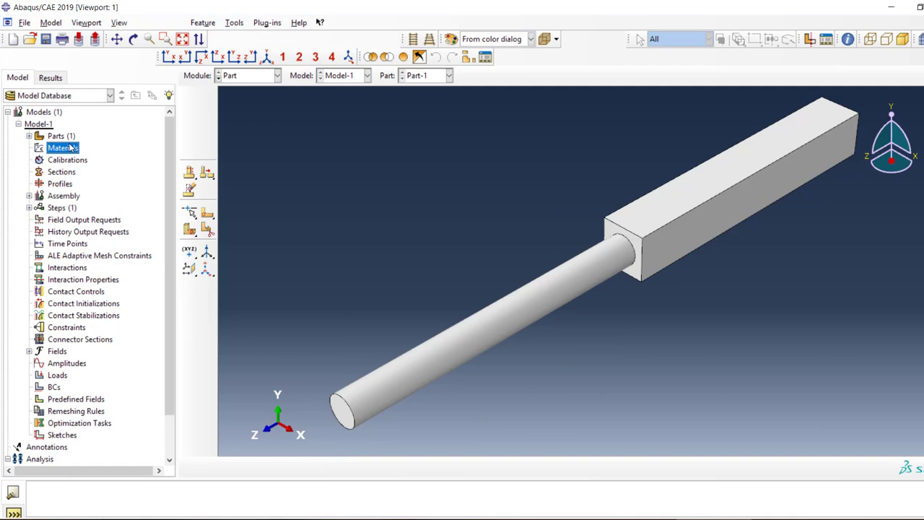
click(73, 212)
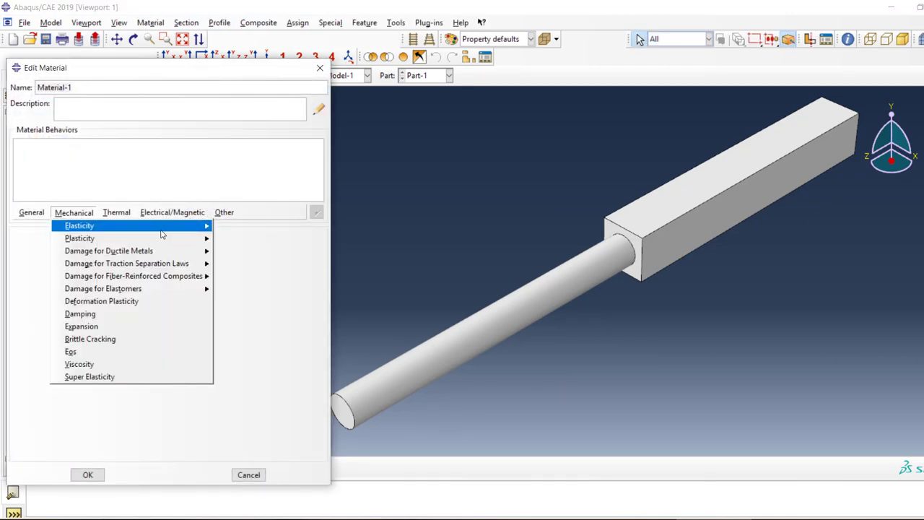
mouse_move(189, 229)
click(238, 230)
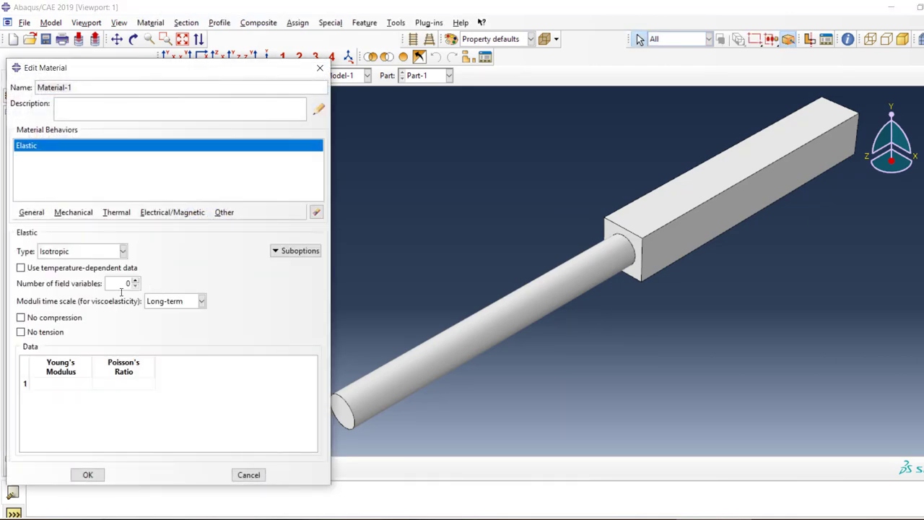
click(56, 384)
text(210000)
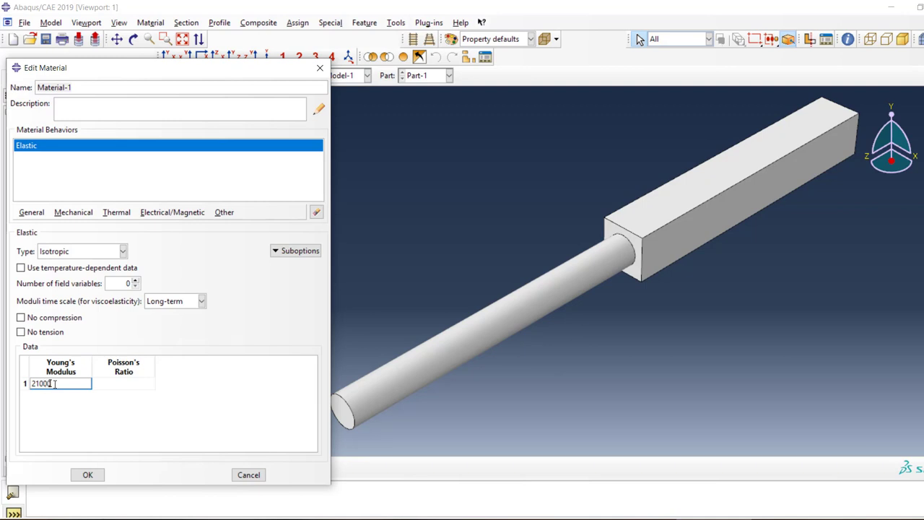
key(Tab)
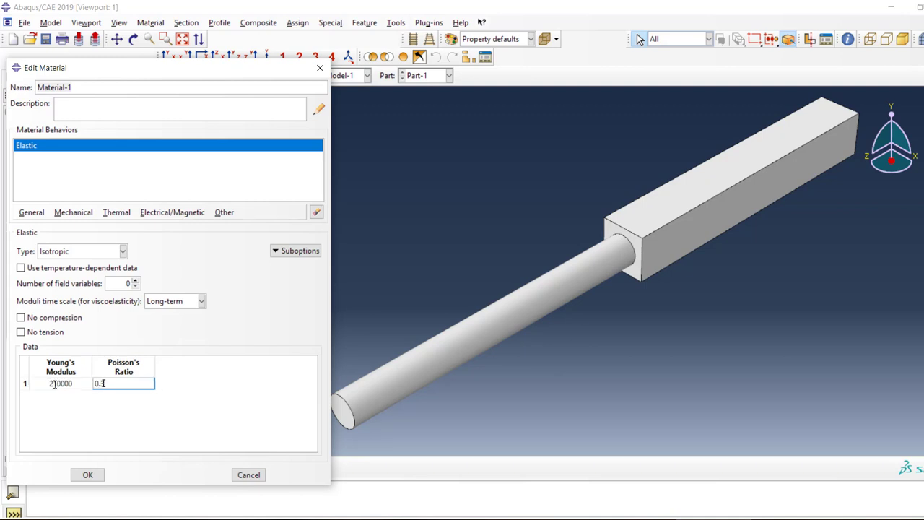
click(87, 474)
Create a section and assign it to the whole shaft part.
click(65, 177)
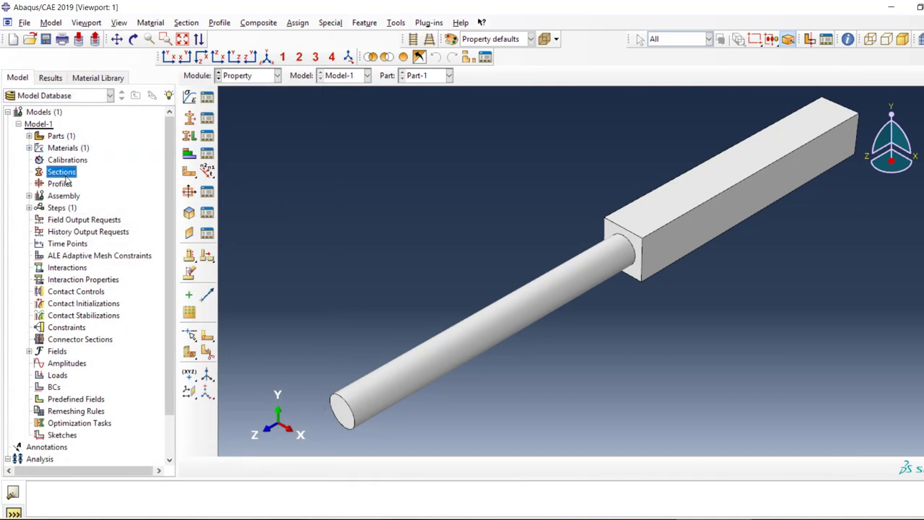
double_click(65, 176)
click(44, 211)
click(47, 195)
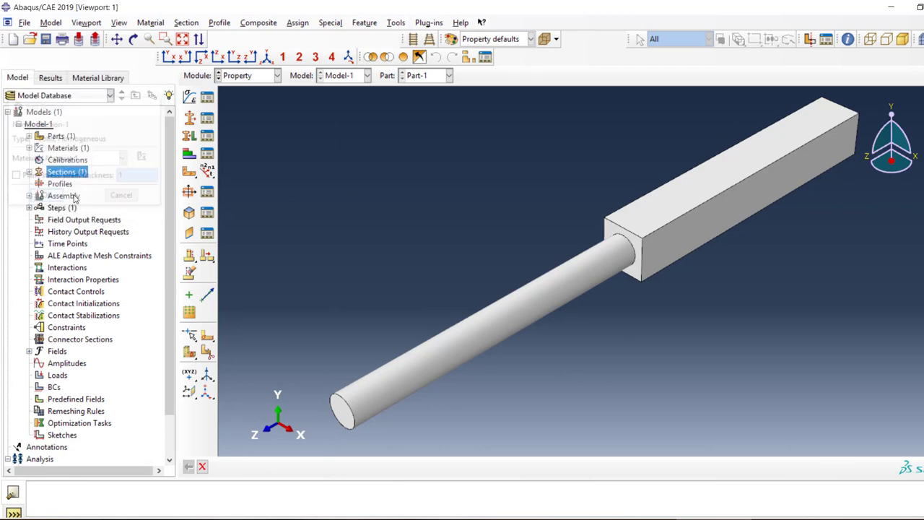
click(189, 136)
click(822, 131)
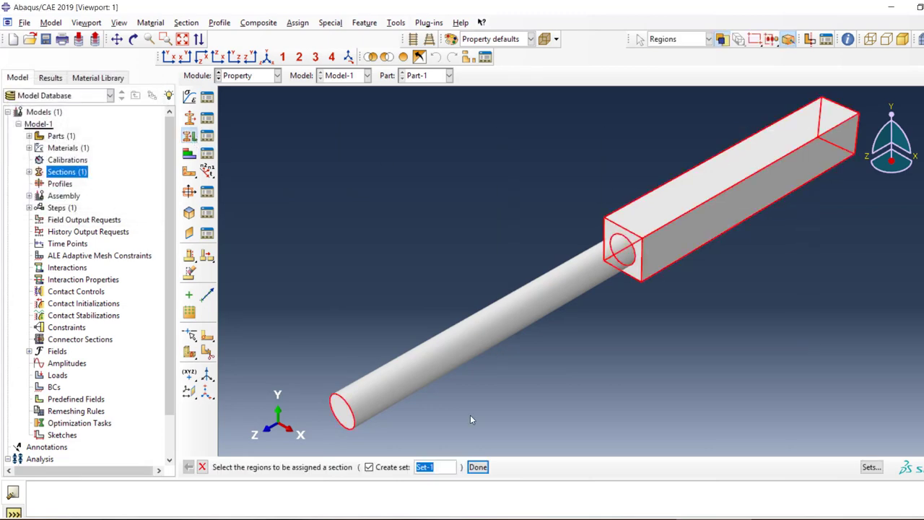
click(480, 468)
click(49, 273)
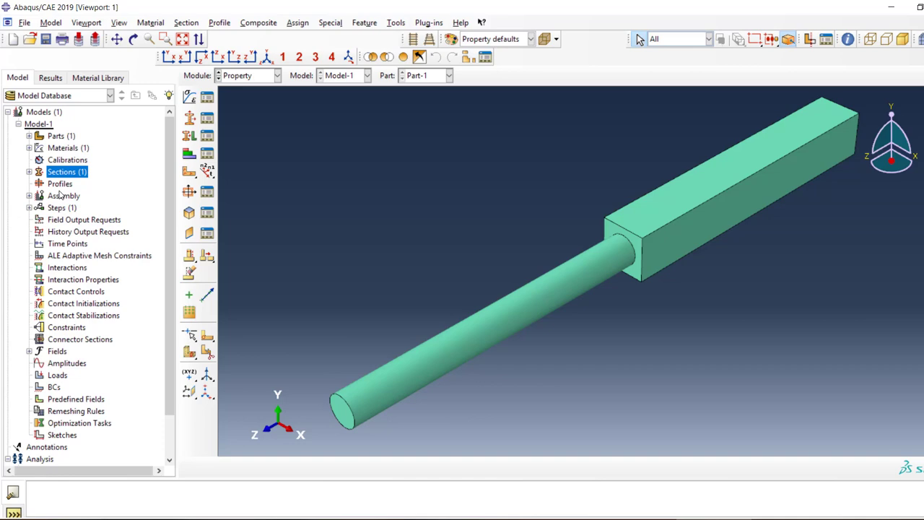
Add a dependent instance of Part-1 to the assembly.
click(29, 195)
double_click(66, 207)
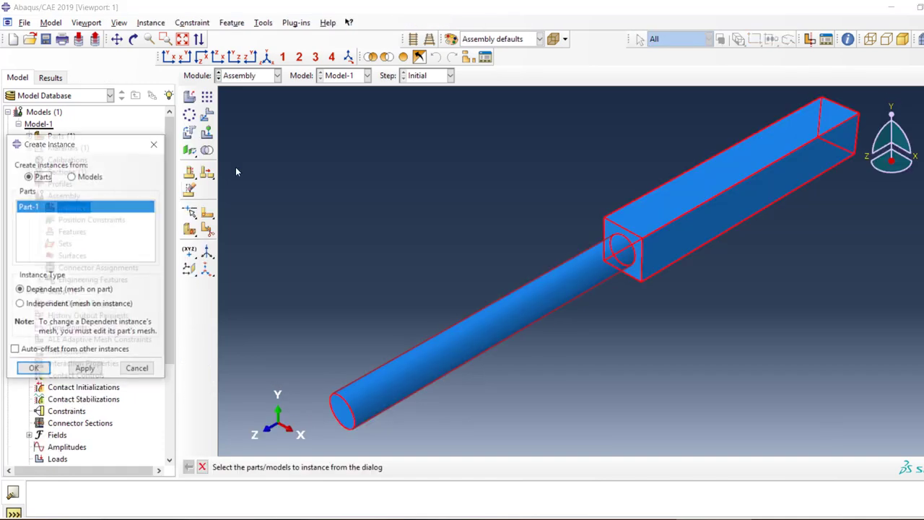
click(33, 369)
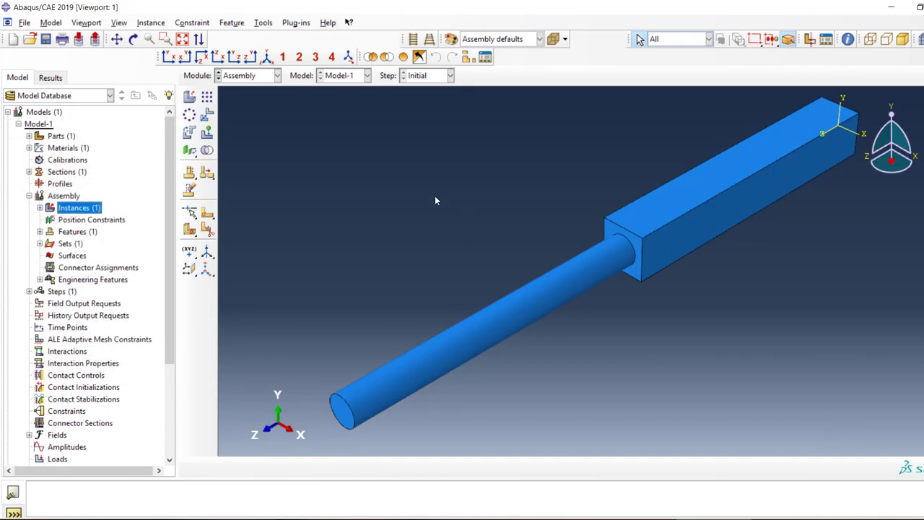
Switch to the Mesh module and set meshing on Part-1 rather than the assembly.
click(277, 77)
click(279, 163)
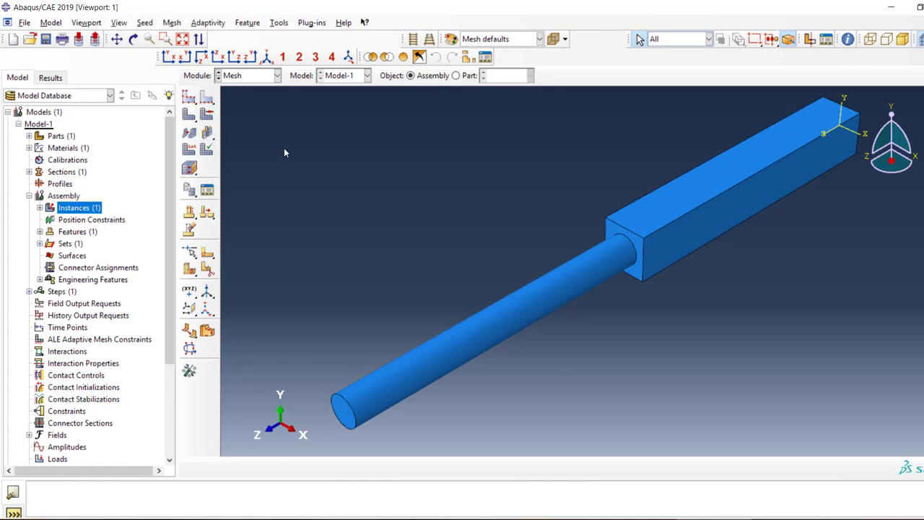
click(189, 97)
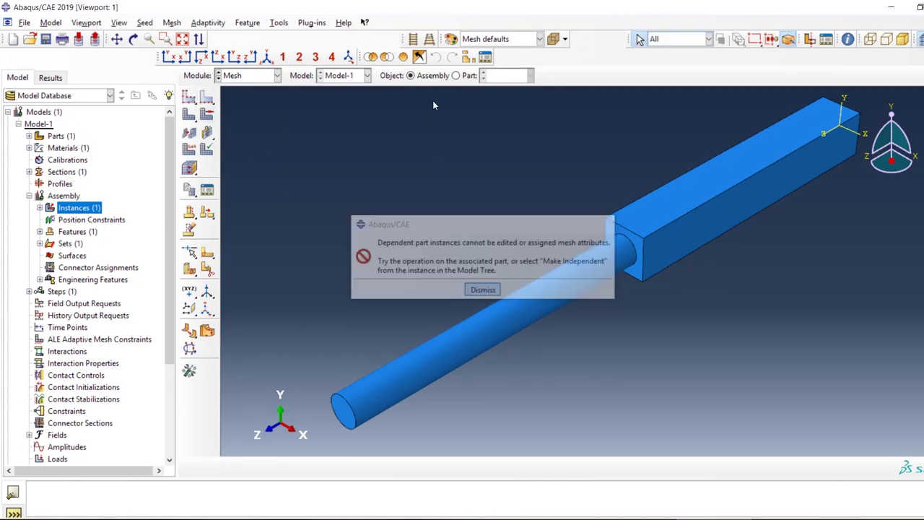
click(456, 75)
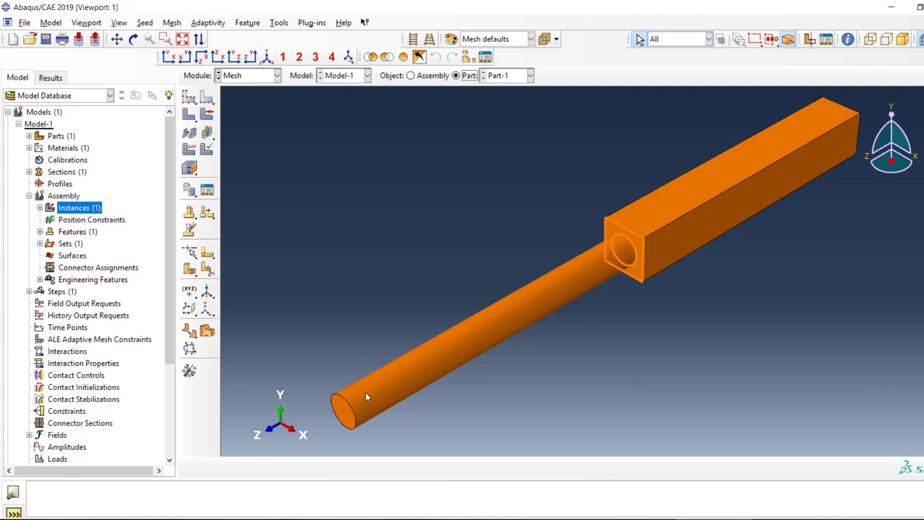
Partition Part-1's cells by extending the square bar's end face around the rod.
click(635, 249)
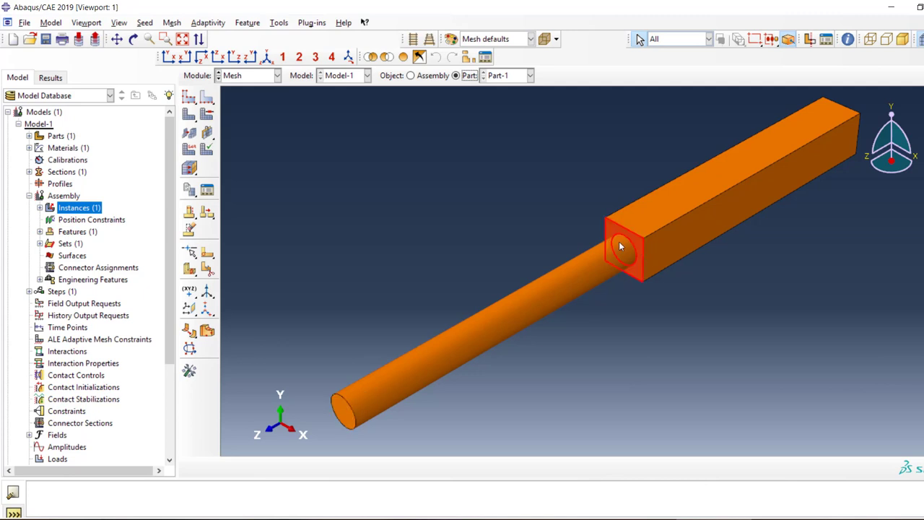
click(611, 344)
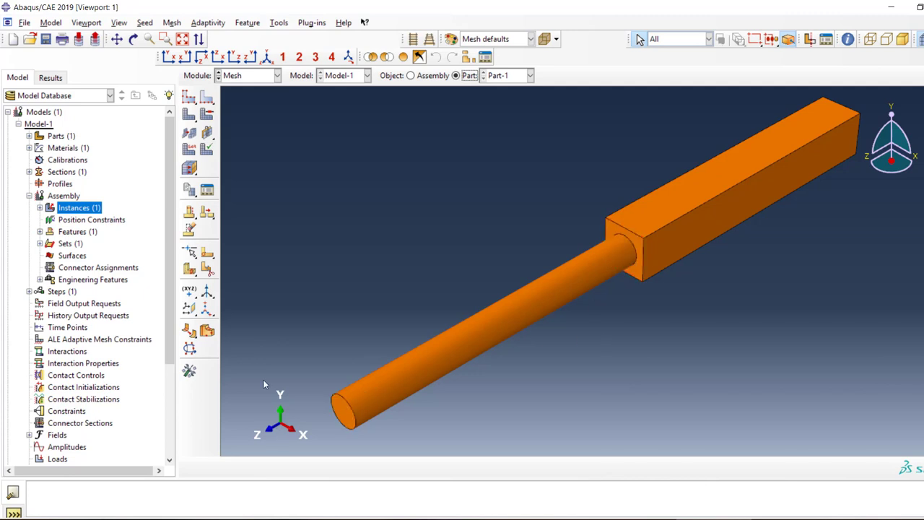
click(207, 268)
click(73, 160)
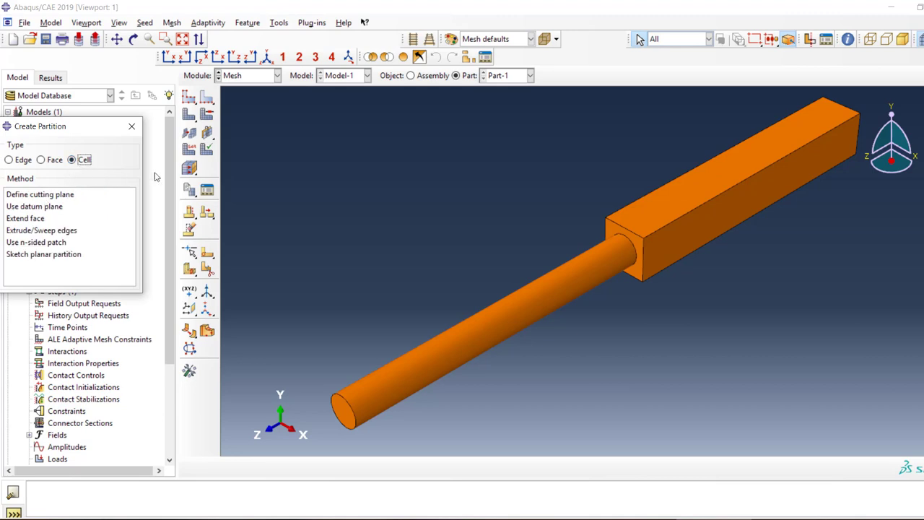
click(34, 219)
click(639, 246)
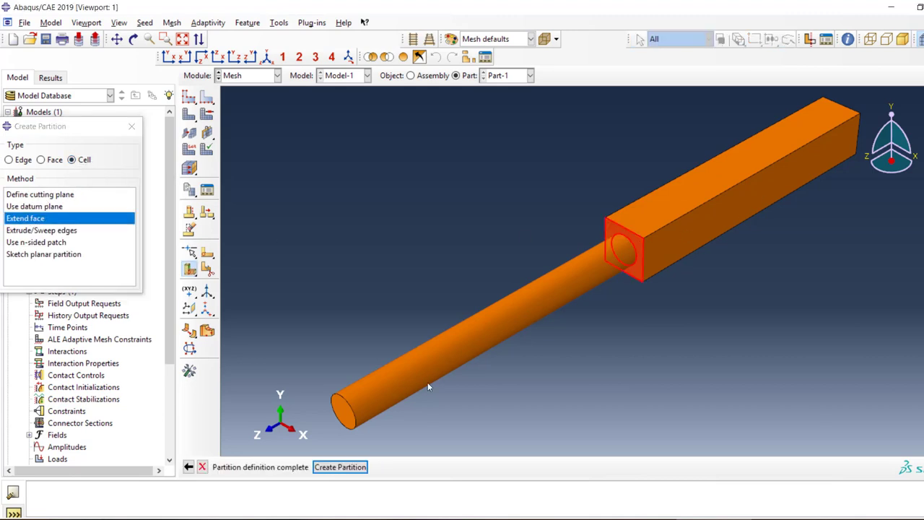
click(350, 463)
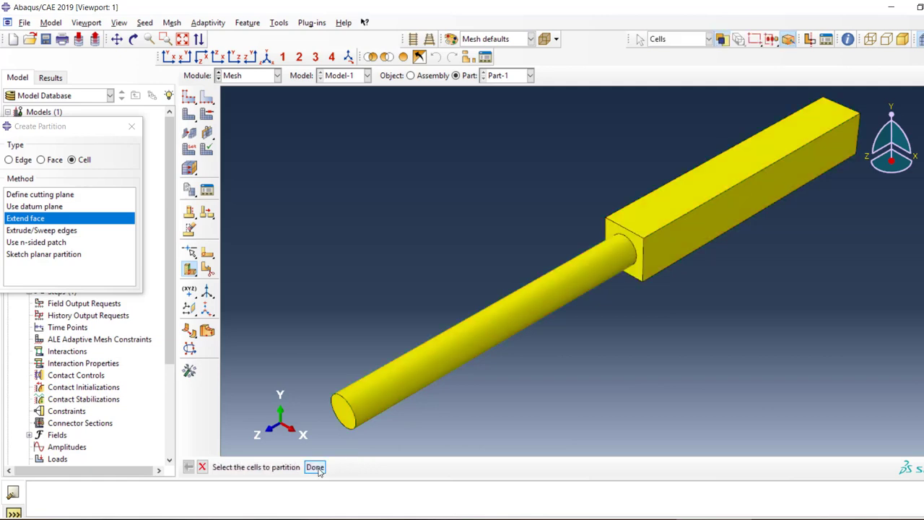
click(316, 467)
Seed the part with an approximate global size of 10.
click(132, 127)
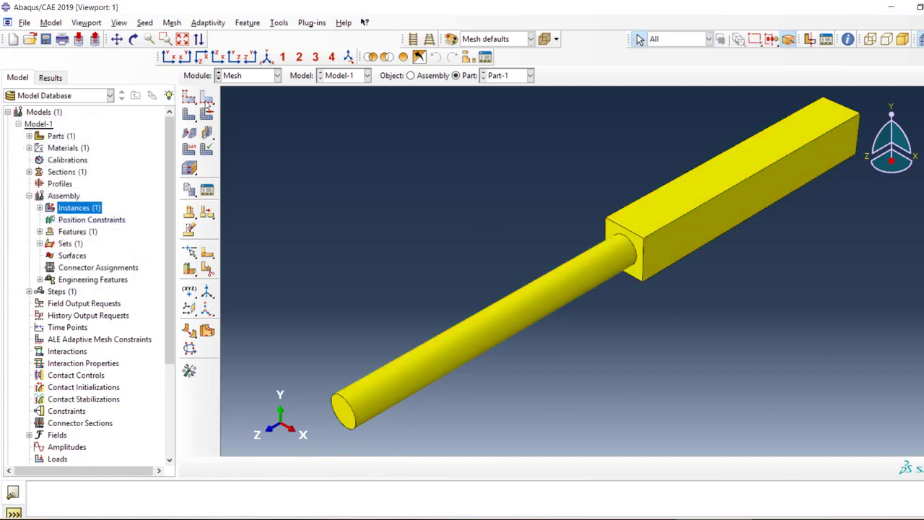
click(189, 98)
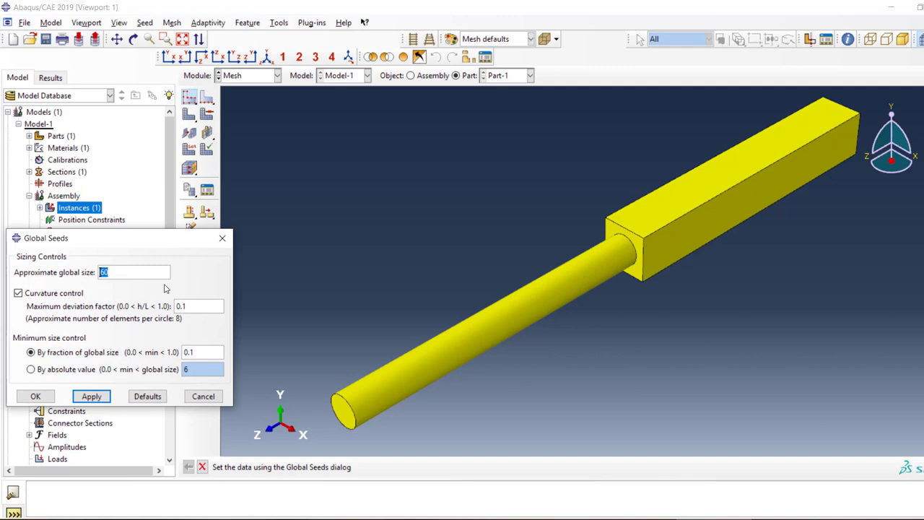
text(10)
key(Return)
click(35, 396)
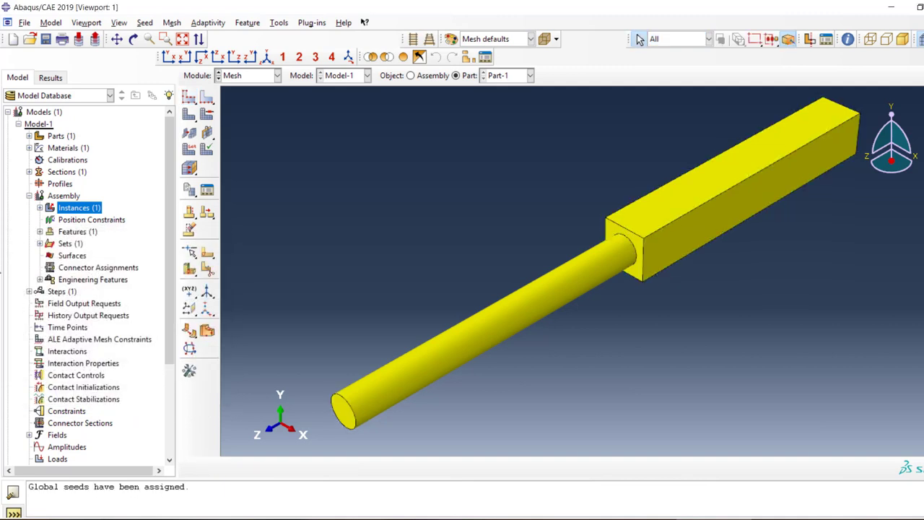
Mesh the part into 9180 elements and reopen the cell partition tool.
click(189, 112)
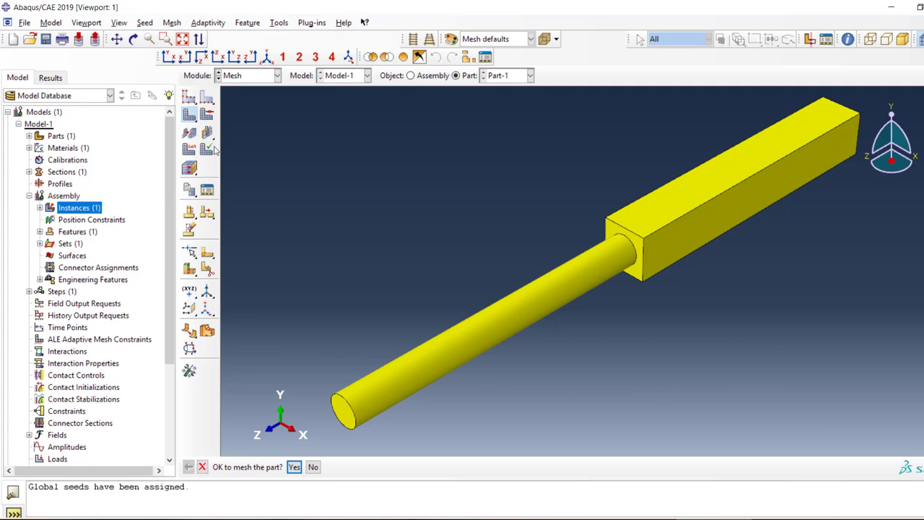
click(294, 467)
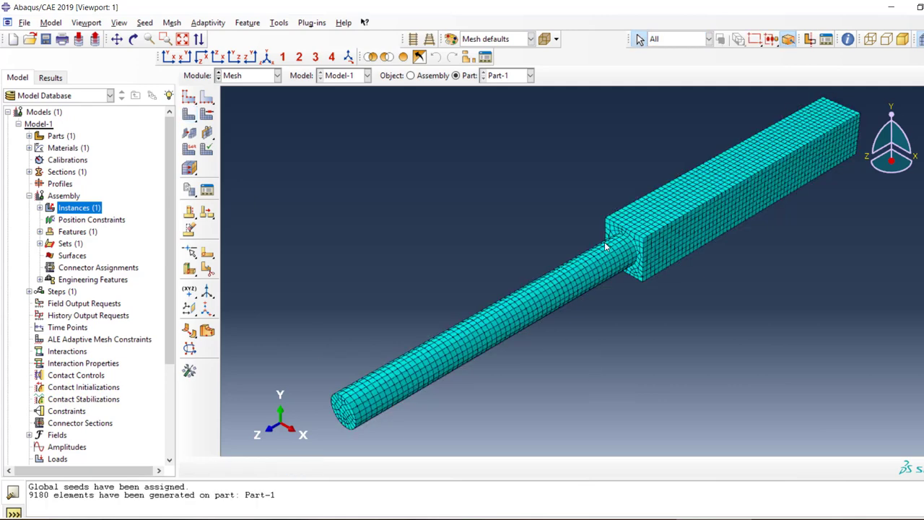
scroll(605, 247, down, 3)
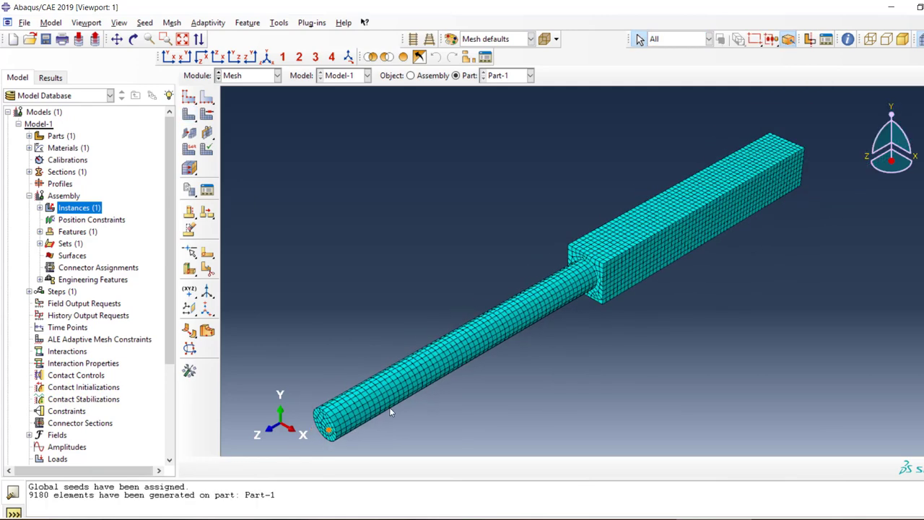
click(208, 269)
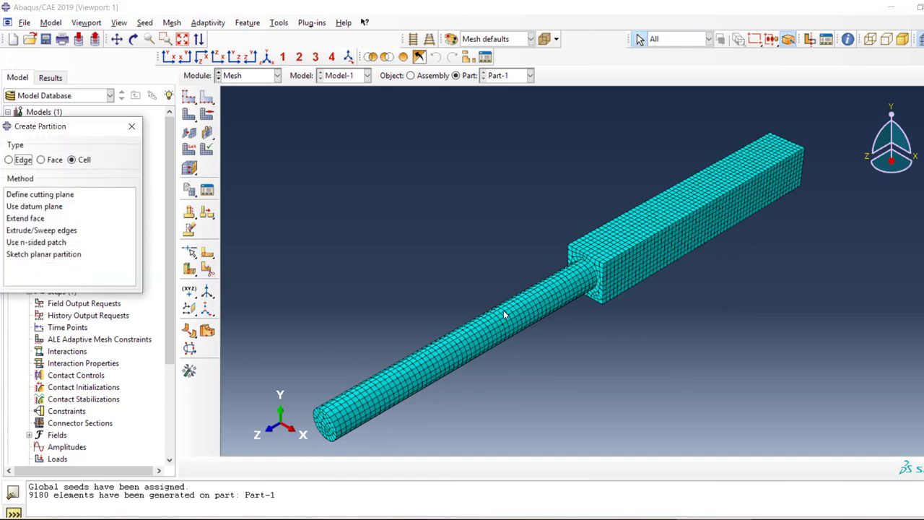
Split the box lengthwise with a 3-point cutting plane, deleting the invalidated mesh.
click(58, 195)
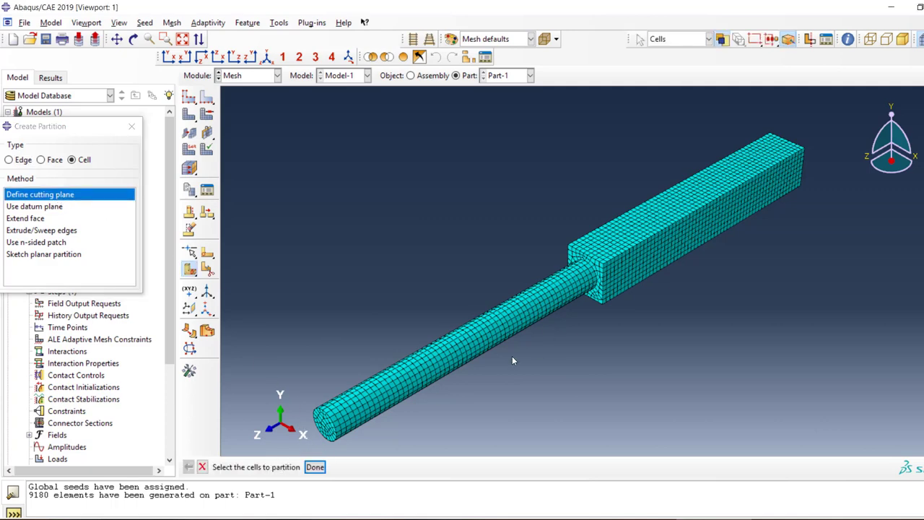
click(469, 339)
click(315, 466)
click(73, 164)
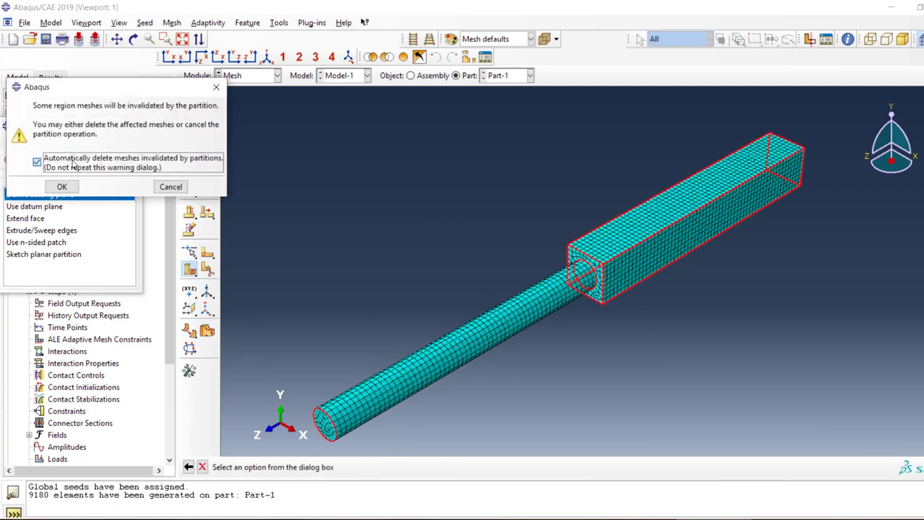
click(62, 186)
click(426, 467)
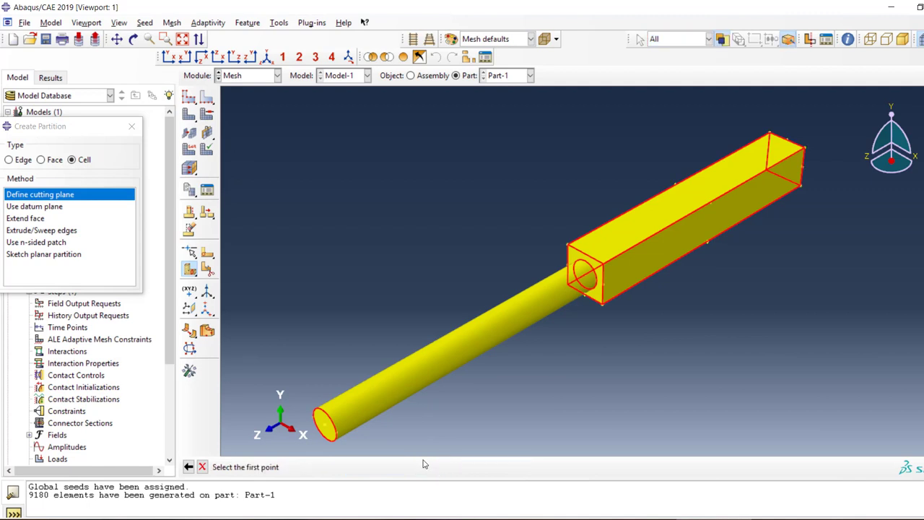
click(315, 420)
click(341, 435)
click(605, 288)
click(340, 467)
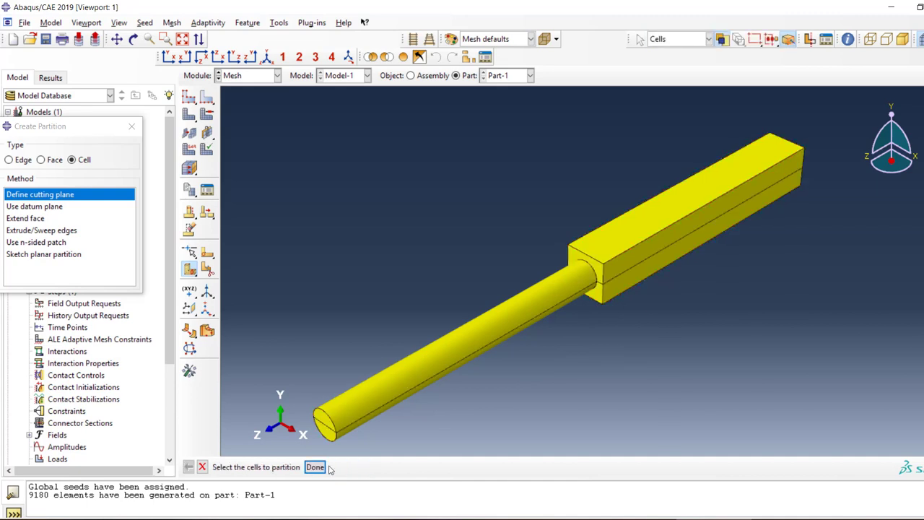
click(319, 468)
Split the cylinder lengthwise with a second 3-point cutting plane.
click(105, 198)
click(315, 467)
click(434, 467)
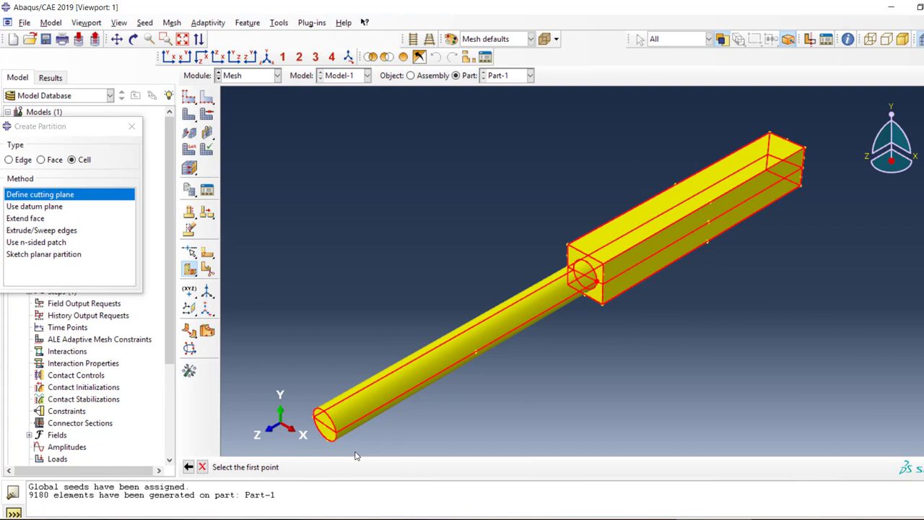
click(330, 427)
click(588, 257)
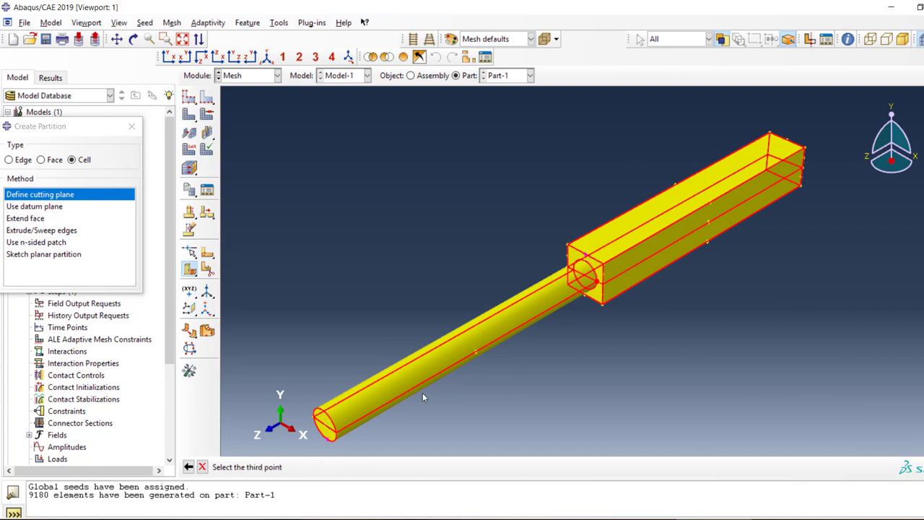
click(323, 418)
click(340, 468)
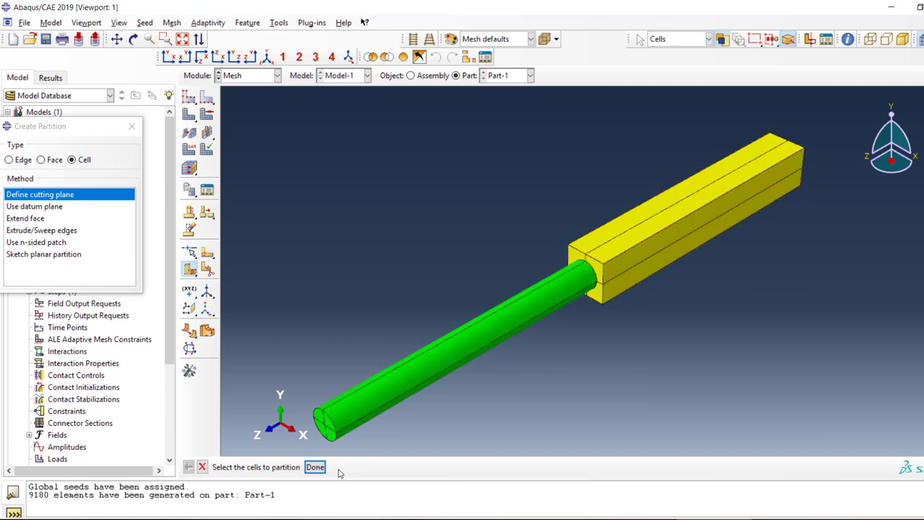
click(316, 468)
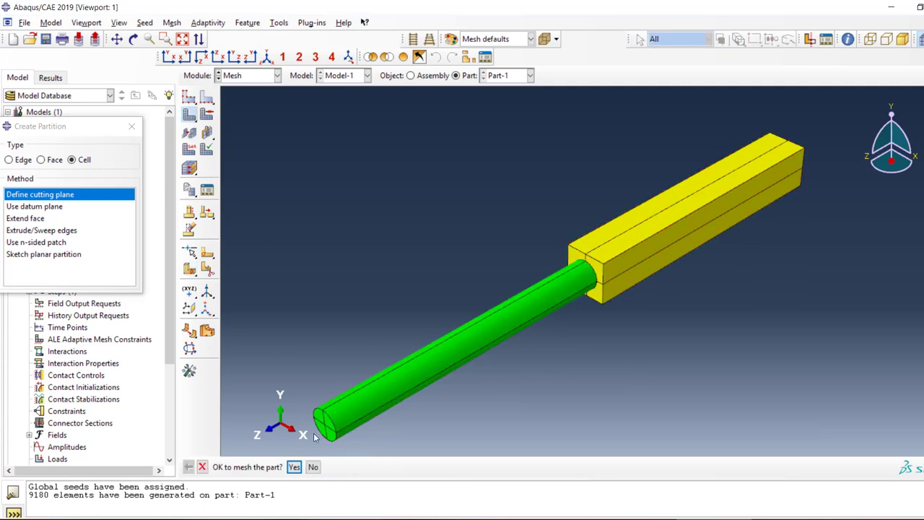
Remesh the partitioned part, giving 10200 elements.
click(291, 468)
scroll(380, 408, up, 6)
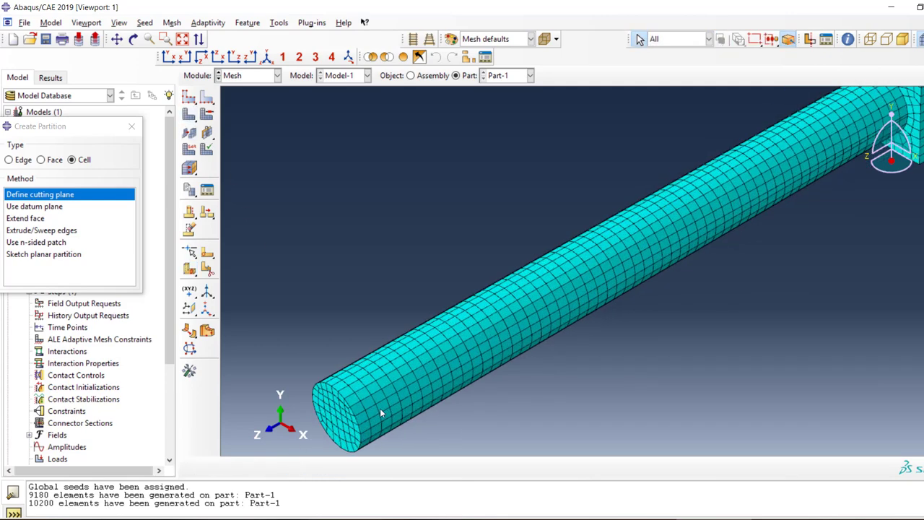
scroll(561, 262, down, 8)
scroll(589, 265, up, 4)
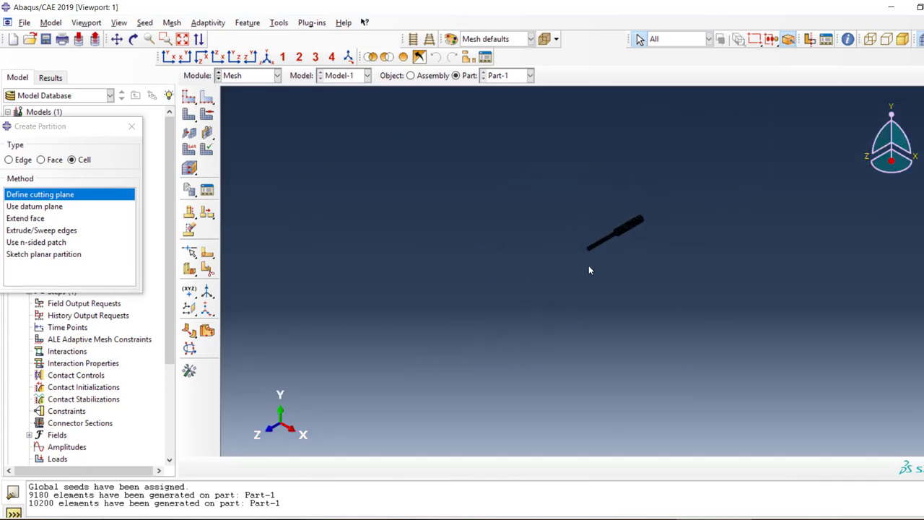
scroll(593, 196, up, 6)
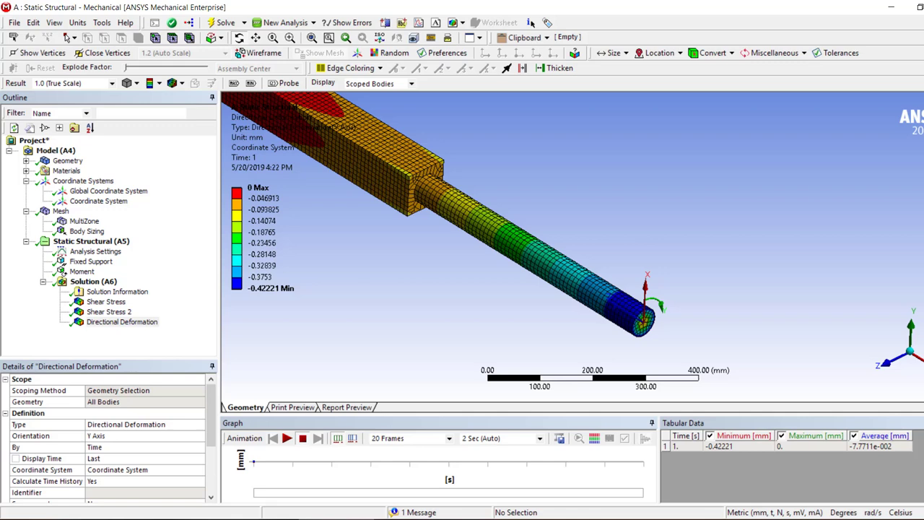
Display the shaft mesh in ANSYS Mechanical in place of the deformation contour.
scroll(599, 293, up, 5)
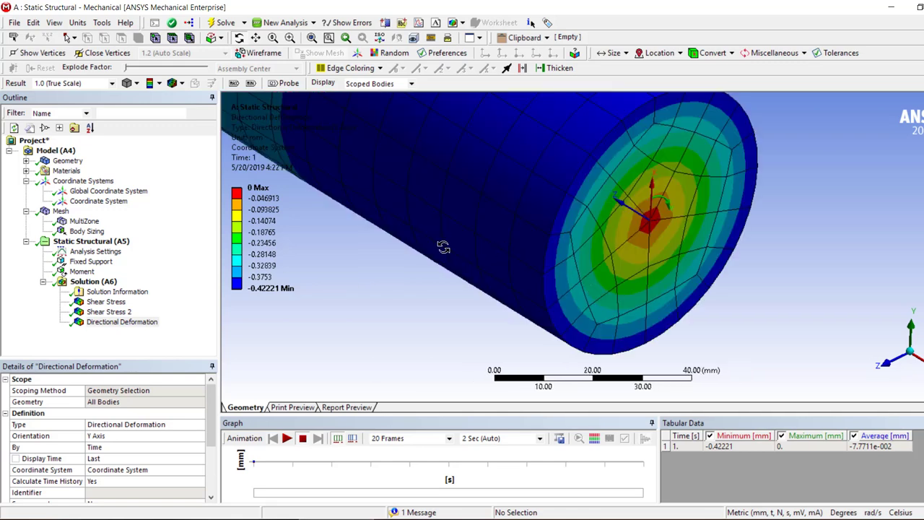
click(62, 212)
scroll(588, 195, down, 4)
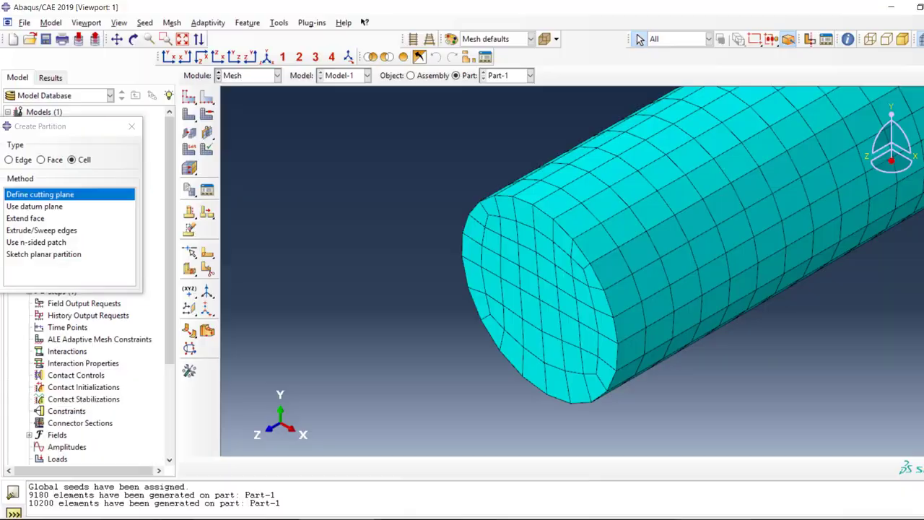
Create a Displacement/Rotation boundary condition in the Initial step on the square bar's end faces.
click(30, 291)
click(40, 303)
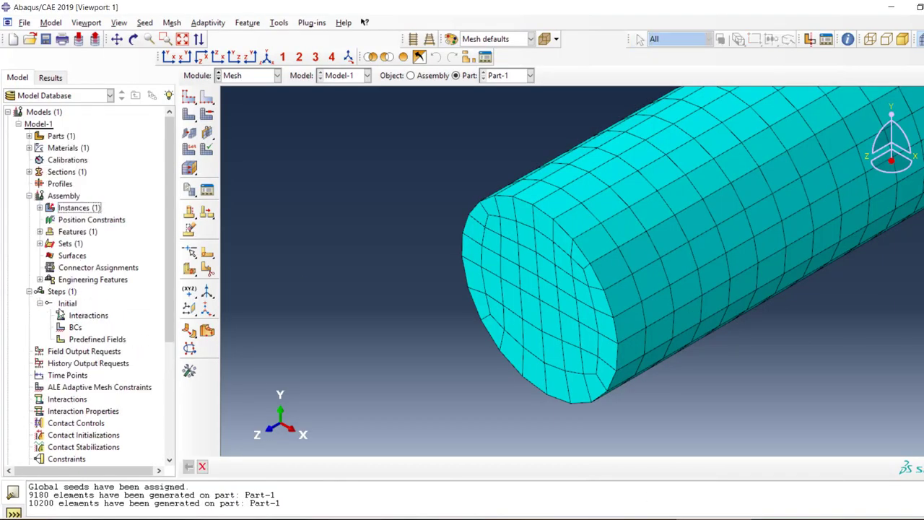
double_click(64, 326)
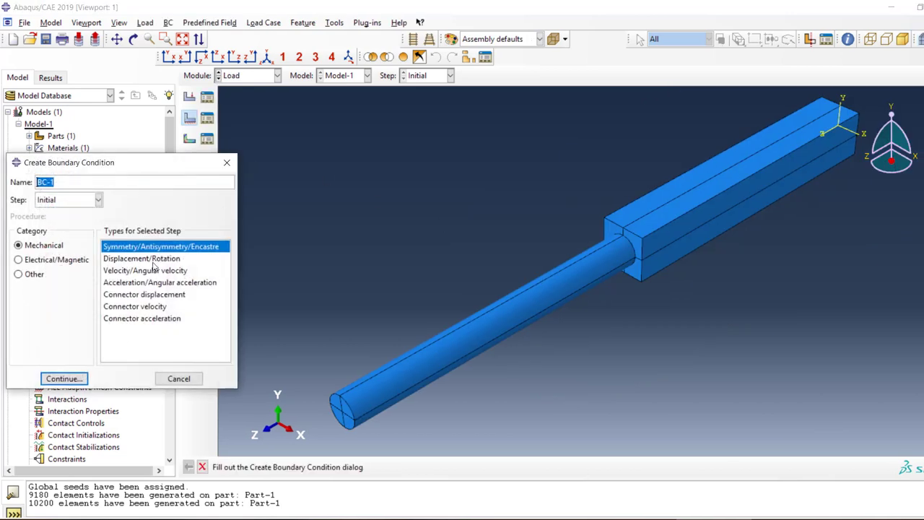
click(148, 258)
click(63, 379)
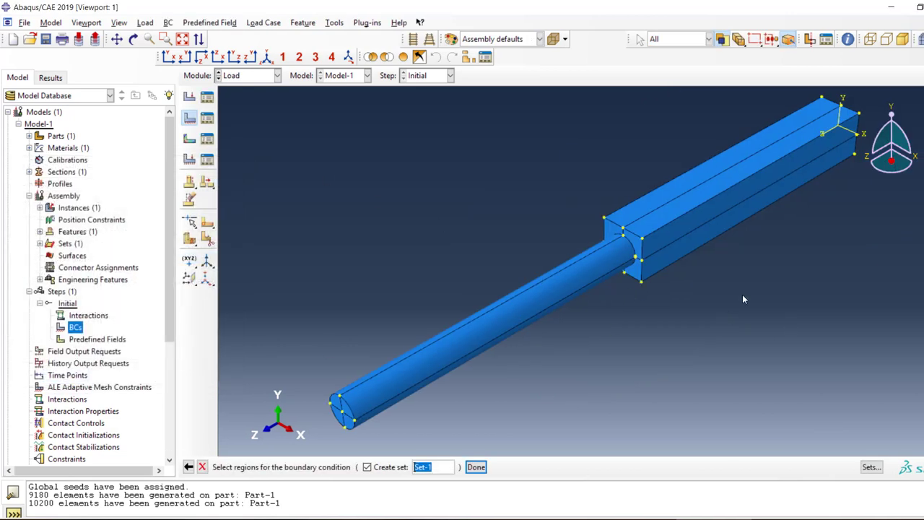
ctrl+alt+drag(744, 298, 505, 317)
click(827, 330)
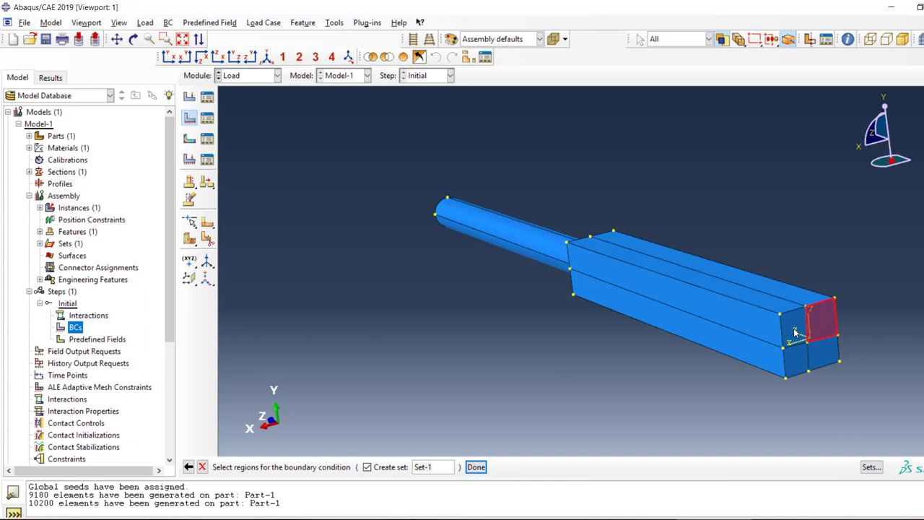
click(476, 467)
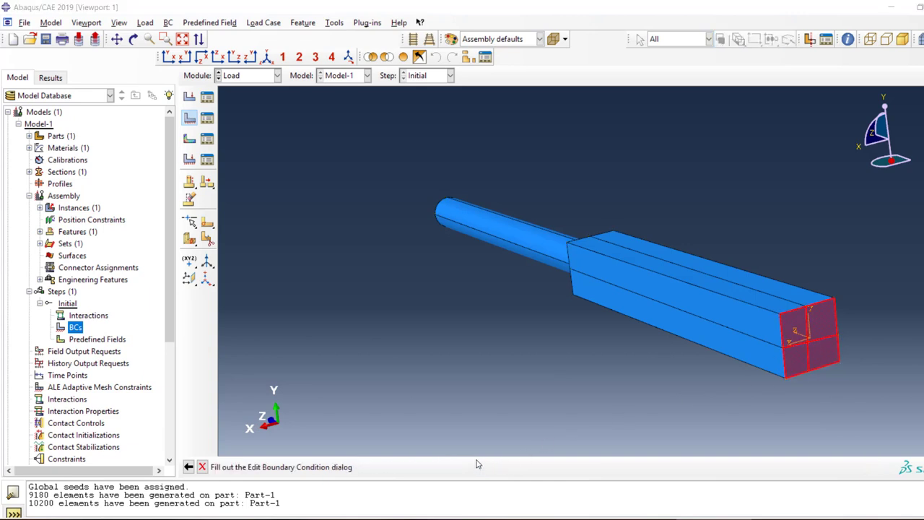
Fix U1, U2, U3, UR1, UR2 and UR3 to fully clamp BC-1.
click(25, 165)
click(24, 180)
click(25, 195)
click(25, 208)
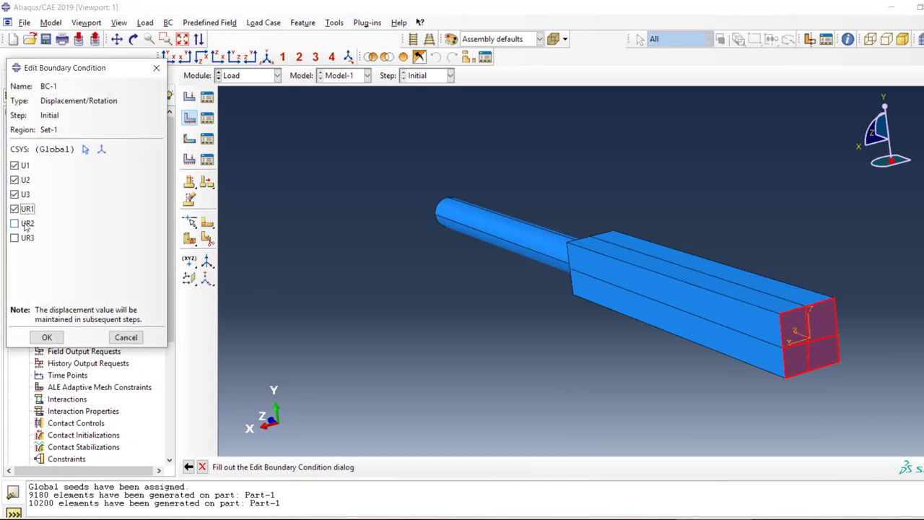
click(25, 223)
click(25, 237)
click(46, 337)
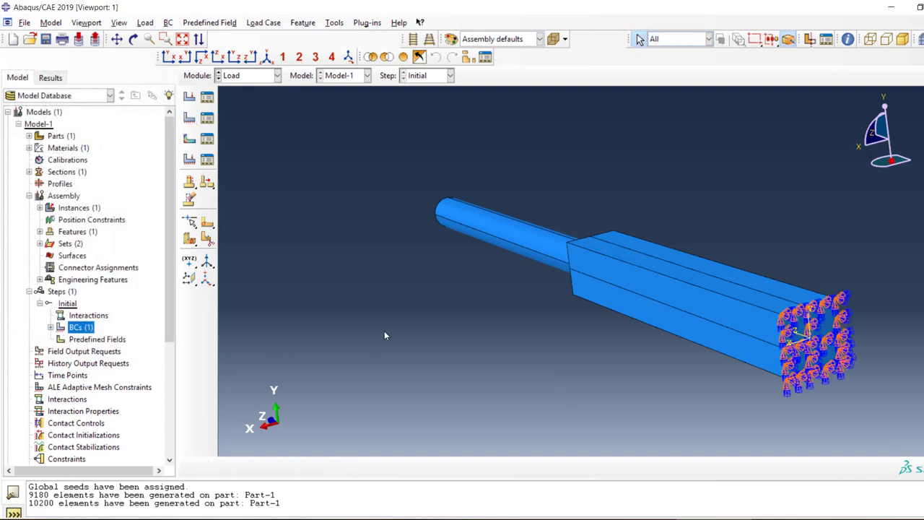
ctrl+alt+drag(571, 406, 647, 216)
scroll(671, 170, down, 2)
ctrl+alt+drag(495, 312, 526, 250)
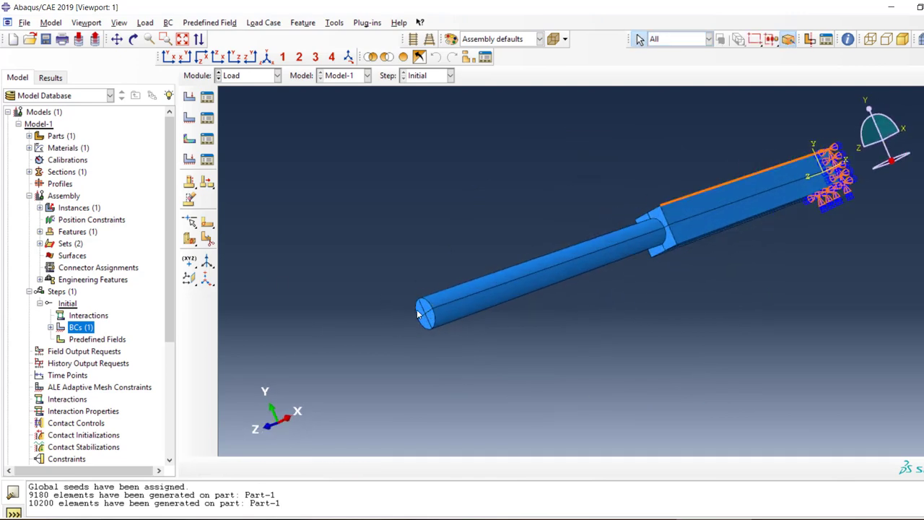
Add Static, General Step-1 after Initial and open Create Load for it.
double_click(62, 292)
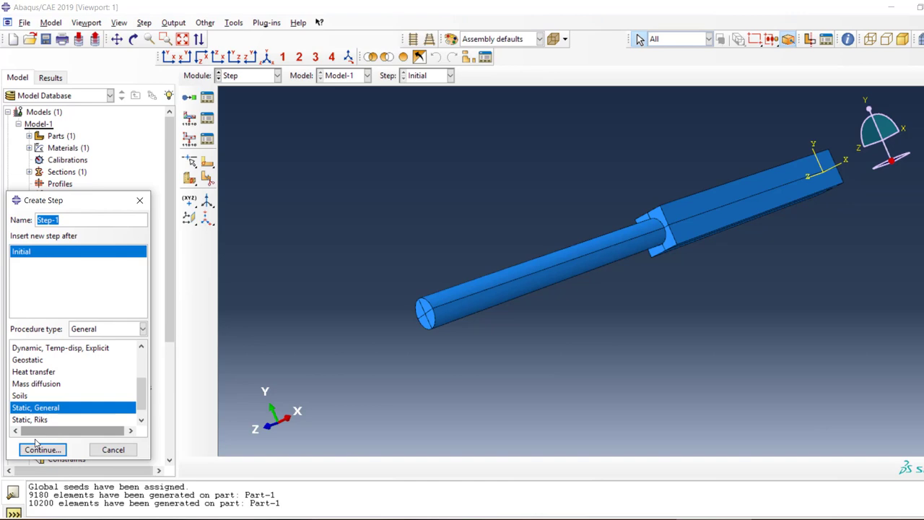
click(41, 449)
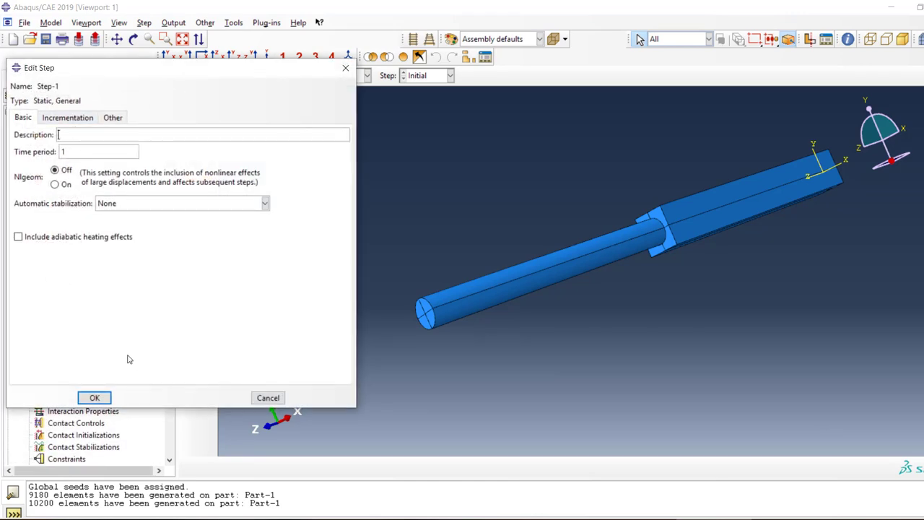
click(95, 398)
click(41, 352)
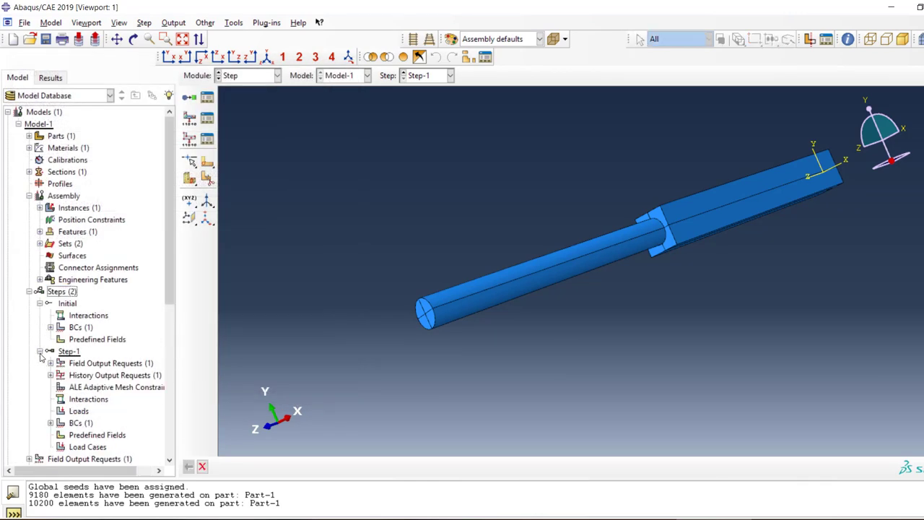
double_click(80, 411)
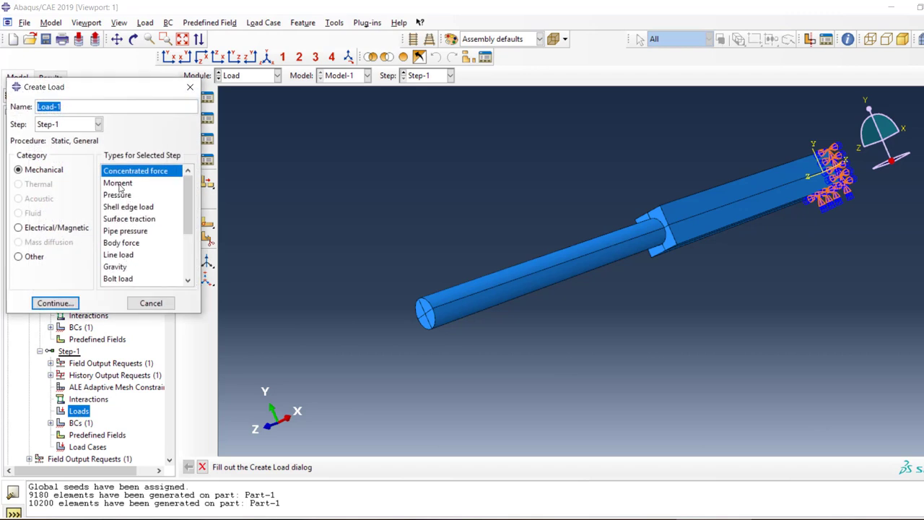
Apply Load-1, a 2000000 CM3 moment, at the centre point of the shaft's free end.
click(118, 183)
click(64, 305)
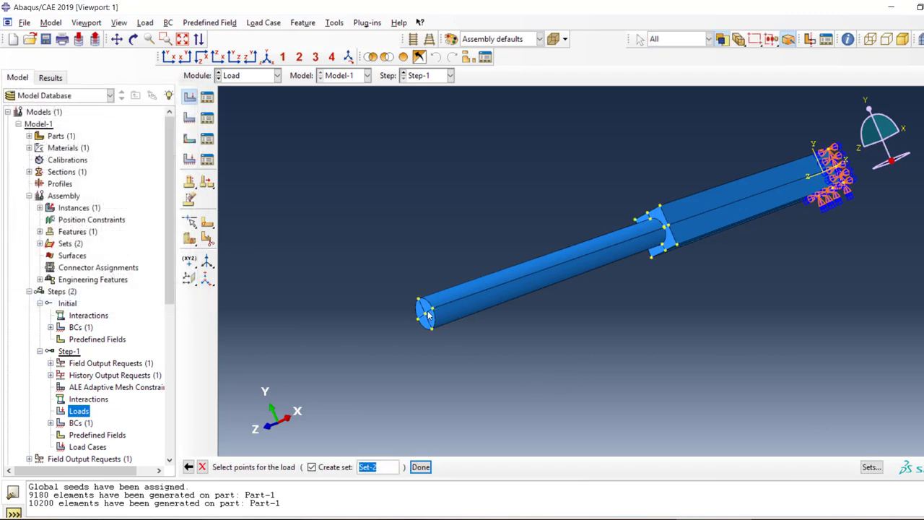
scroll(430, 312, down, 4)
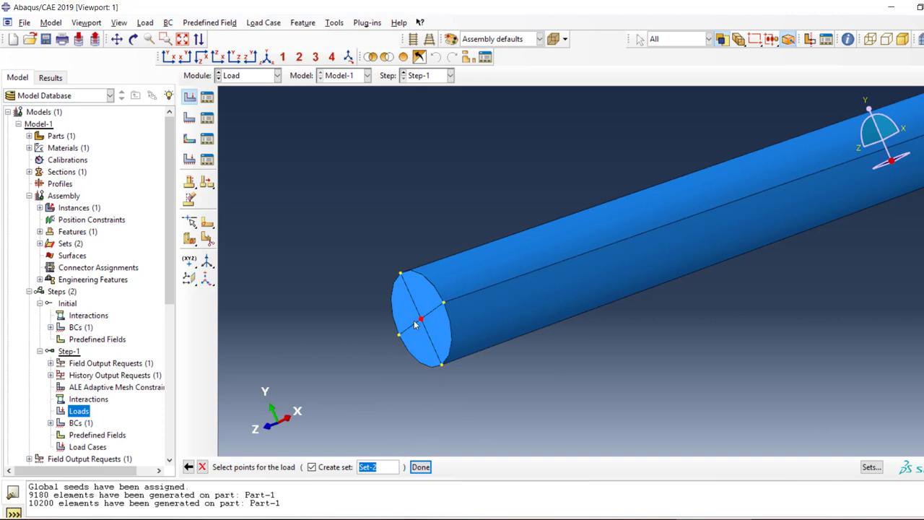
click(426, 471)
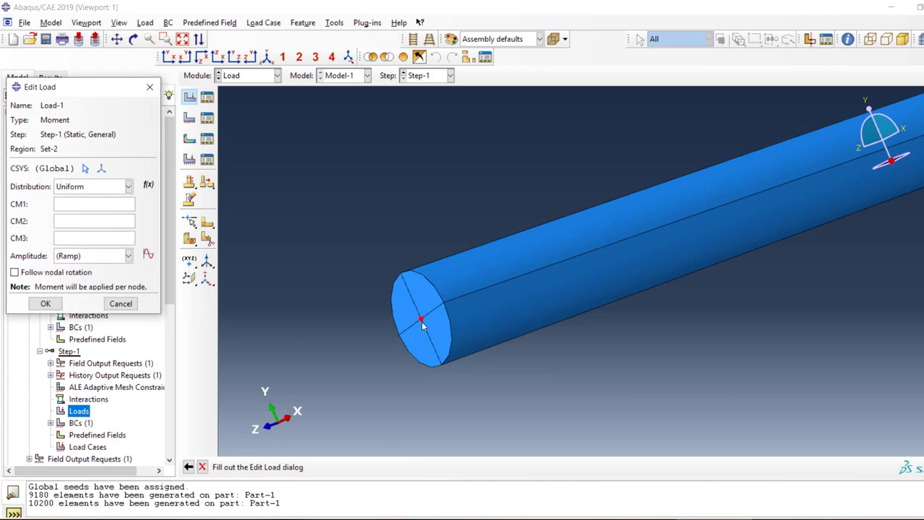
ctrl+alt+drag(480, 335, 505, 343)
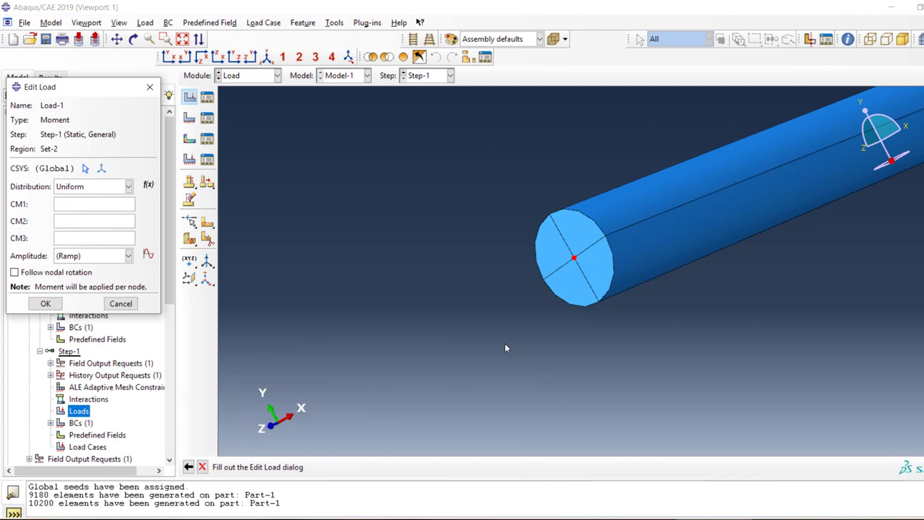
scroll(510, 336, up, 1)
scroll(509, 337, down, 3)
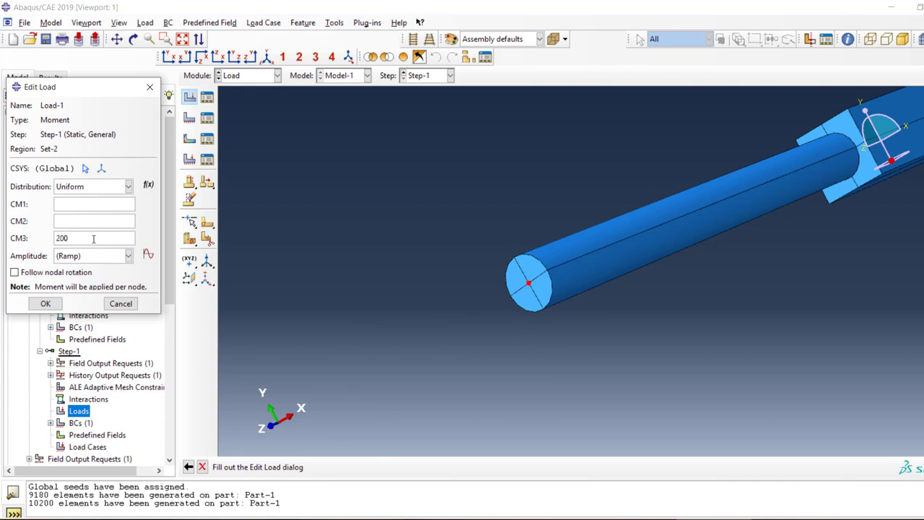
key(BackSpace)
key(BackSpace)
key(BackSpace)
key(BackSpace)
click(46, 304)
Create job Shaft_3D using 6 processors with GPGPU acceleration, and submit it.
scroll(72, 330, down, 6)
scroll(72, 330, down, 3)
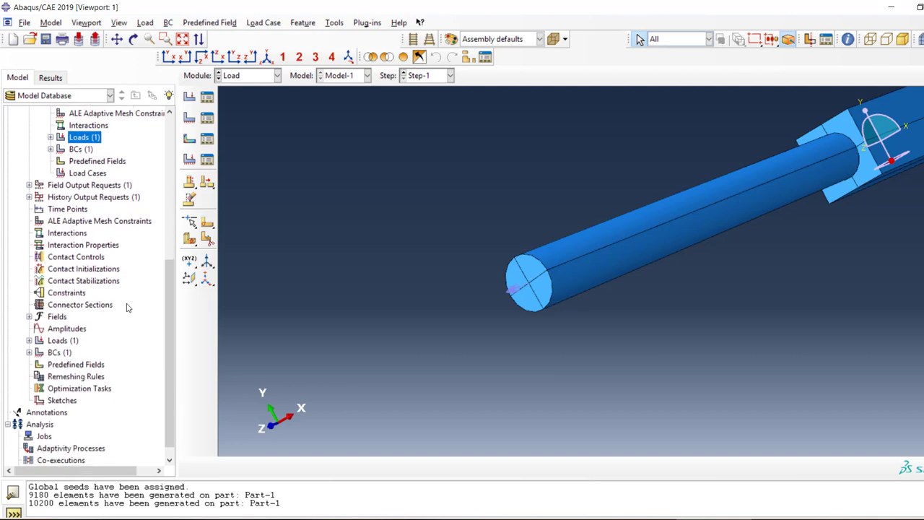
right_click(43, 424)
click(72, 455)
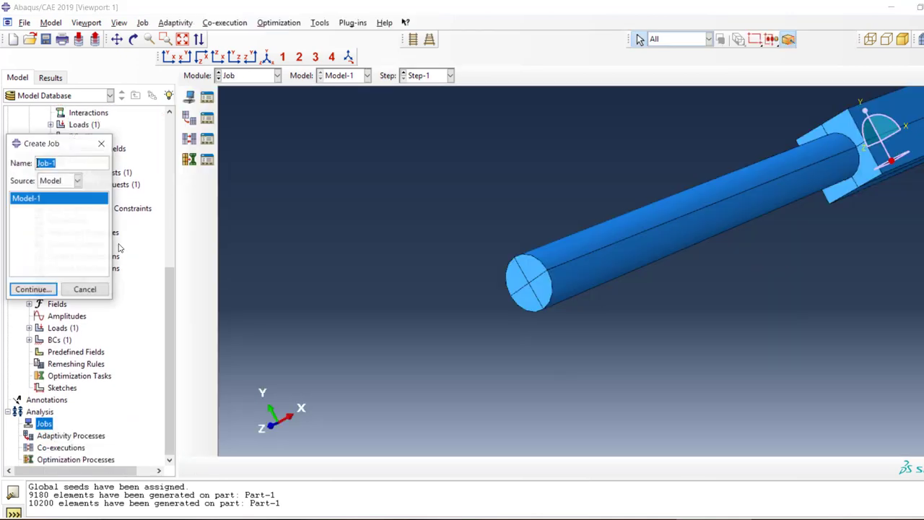
text(Shaft_3D)
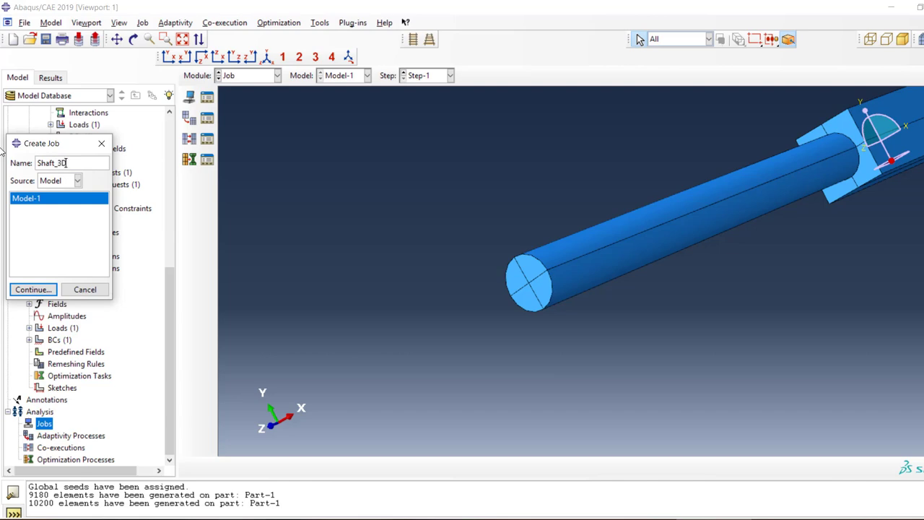
click(40, 290)
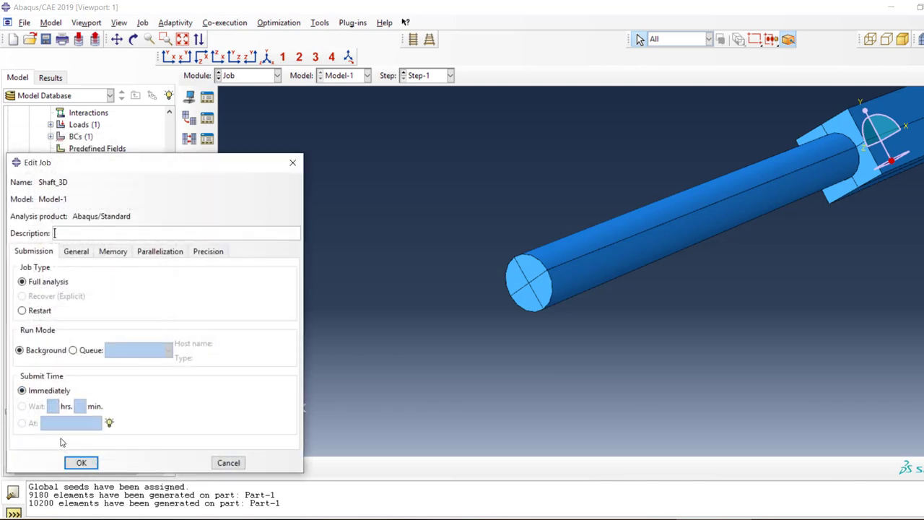
click(173, 254)
click(106, 269)
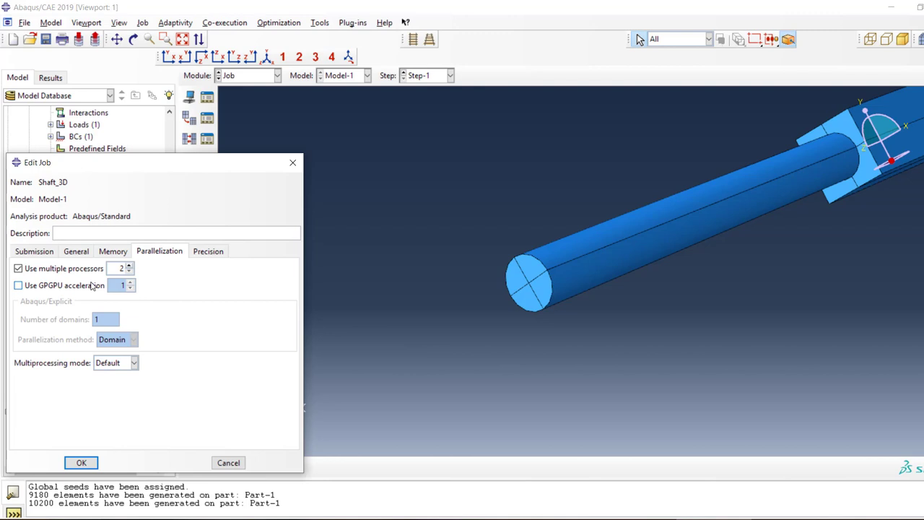
click(93, 286)
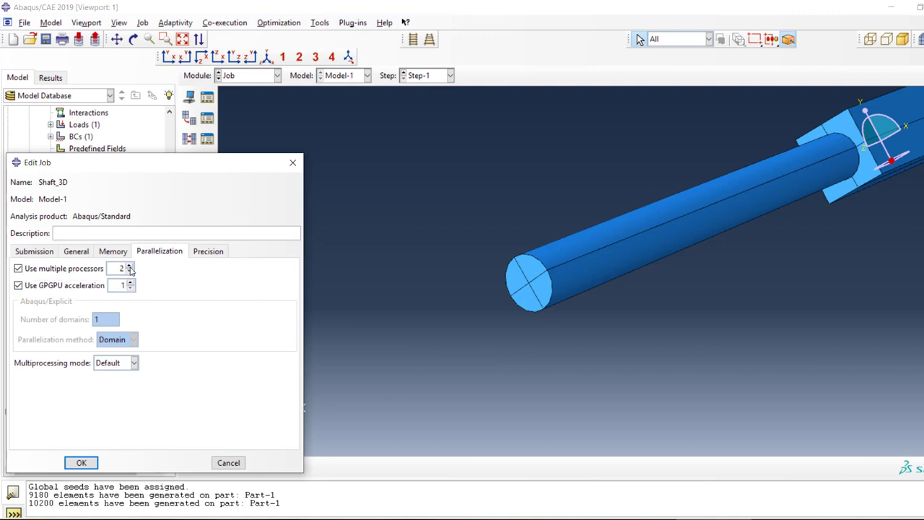
click(81, 463)
right_click(49, 436)
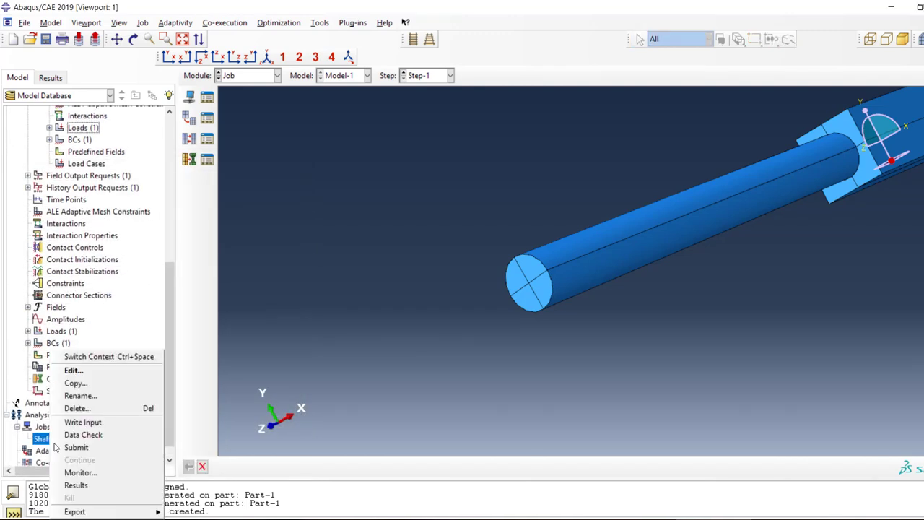
click(81, 449)
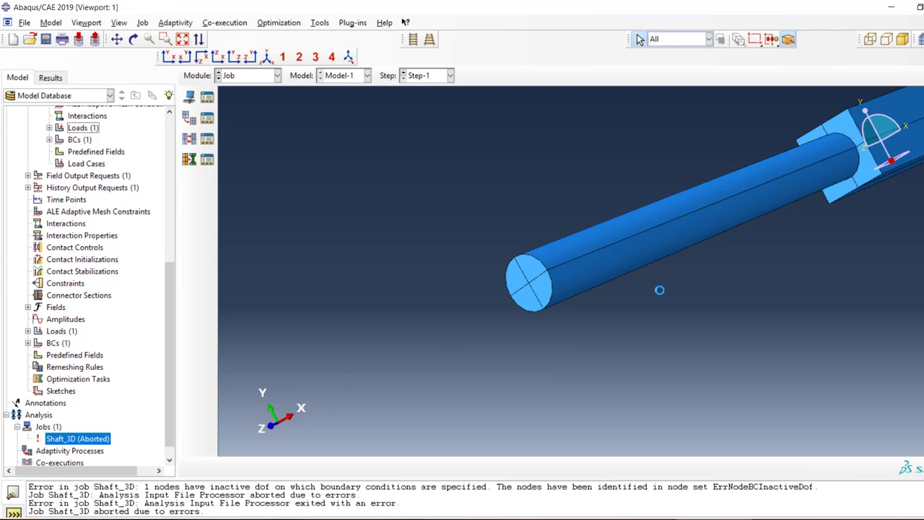
Read the ErrNodeBCInactiveDof inactive-DOF error in the Shaft_3D job monitor, then dismiss it.
right_click(100, 439)
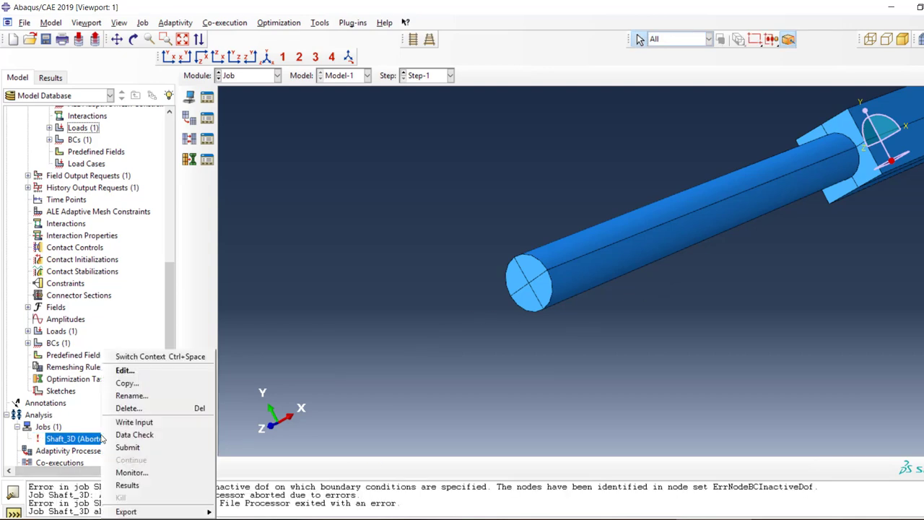
click(144, 475)
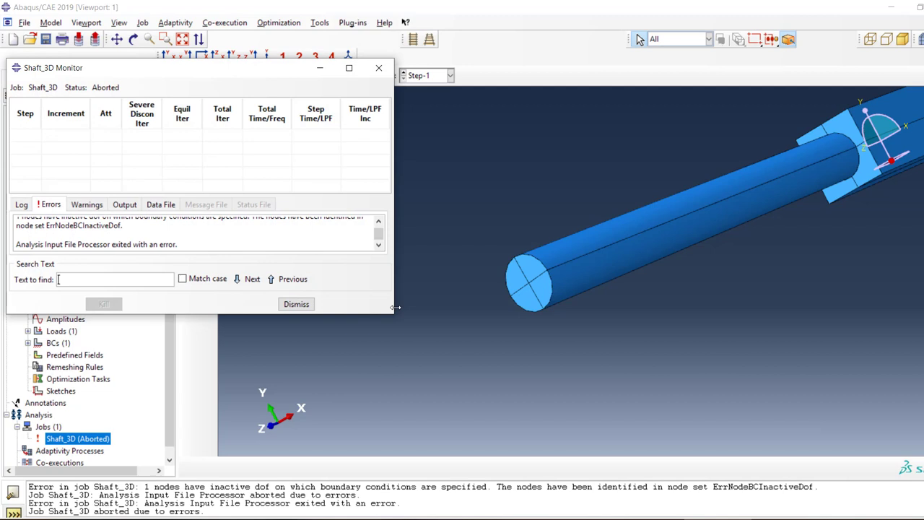
drag(395, 319, 625, 415)
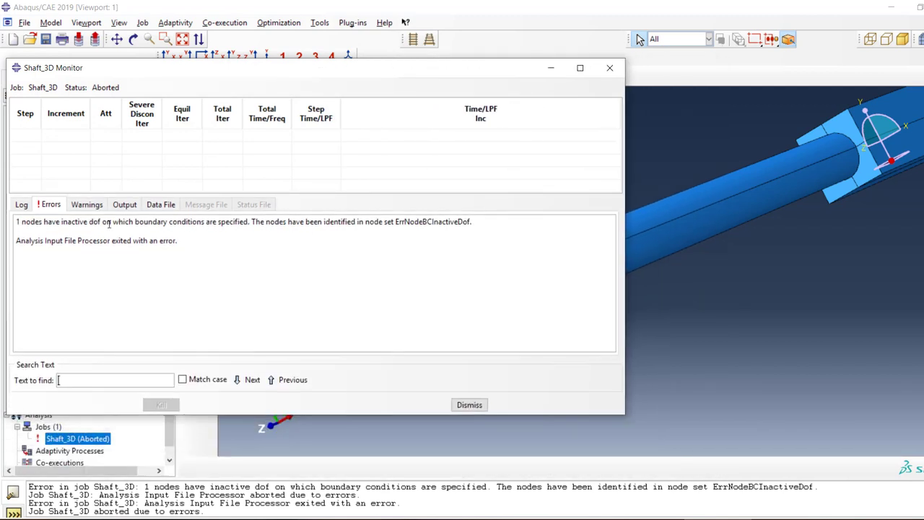
drag(18, 223, 473, 222)
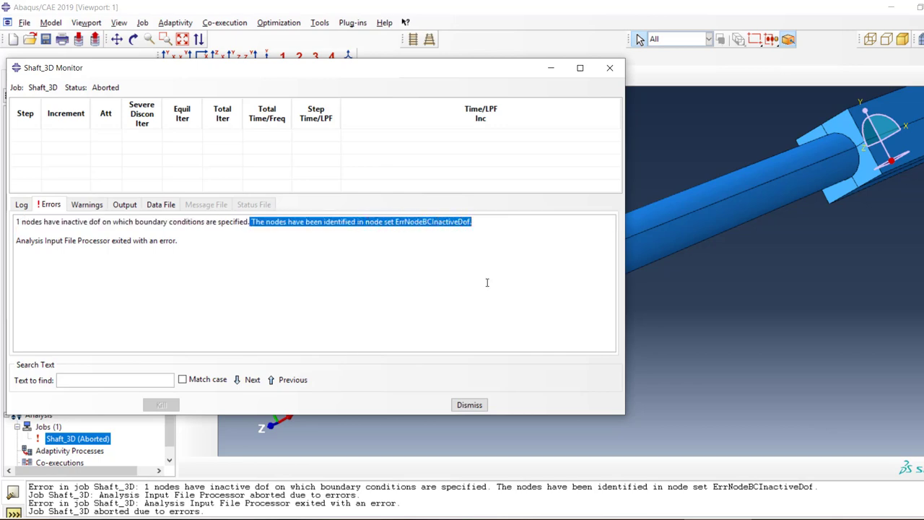
click(469, 405)
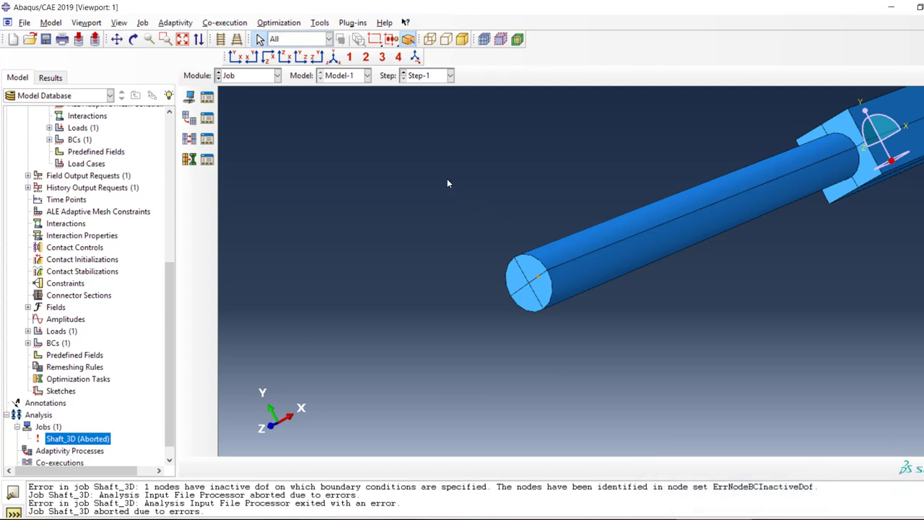
In the Part module, add a reference point at the centre vertex of the shaft's end face.
click(236, 76)
click(238, 92)
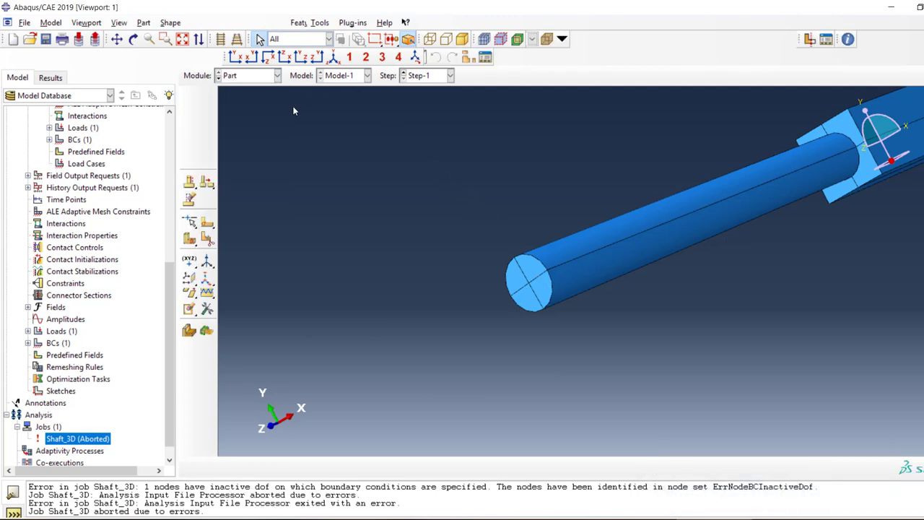
click(234, 23)
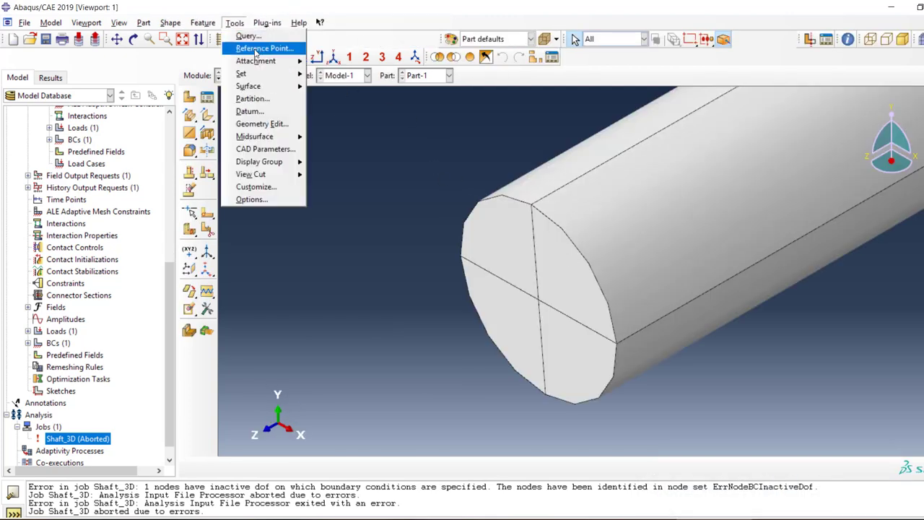
click(262, 46)
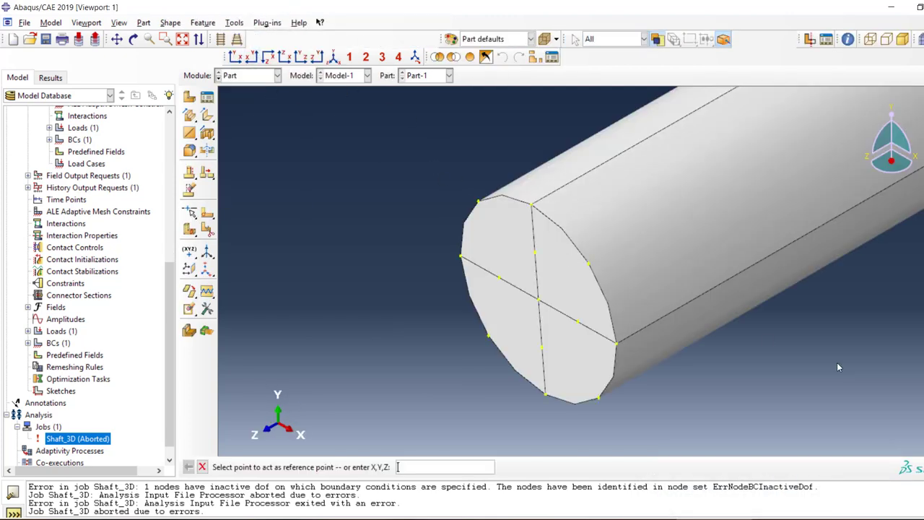
click(539, 299)
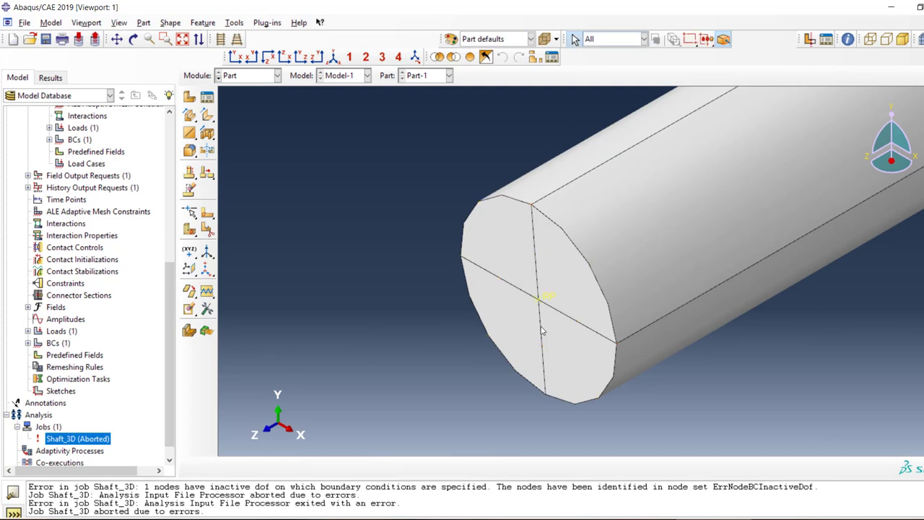
Define a coupling constraint with the RP as control point and the shaft end face as surface.
double_click(64, 285)
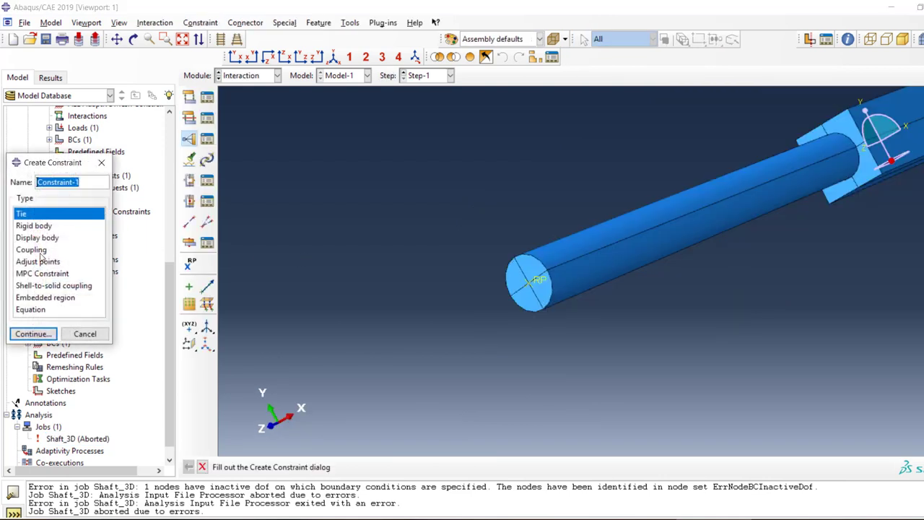
click(37, 249)
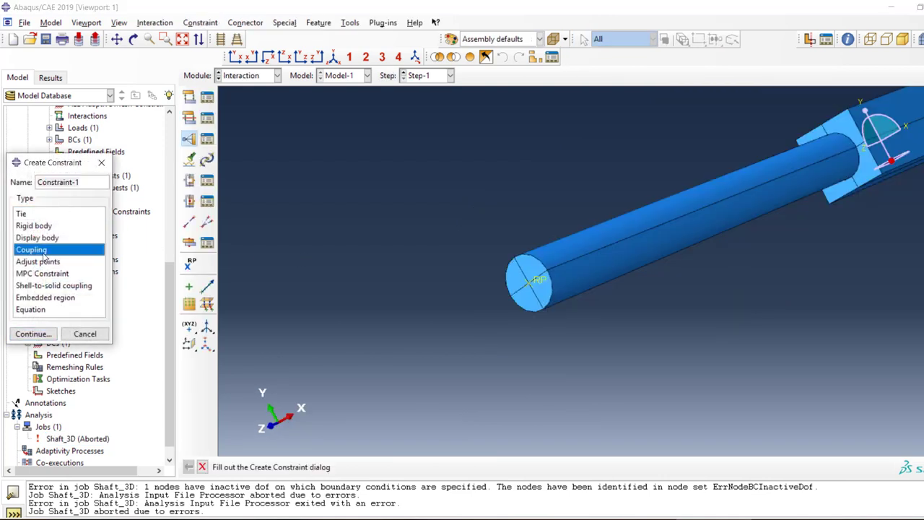
click(32, 333)
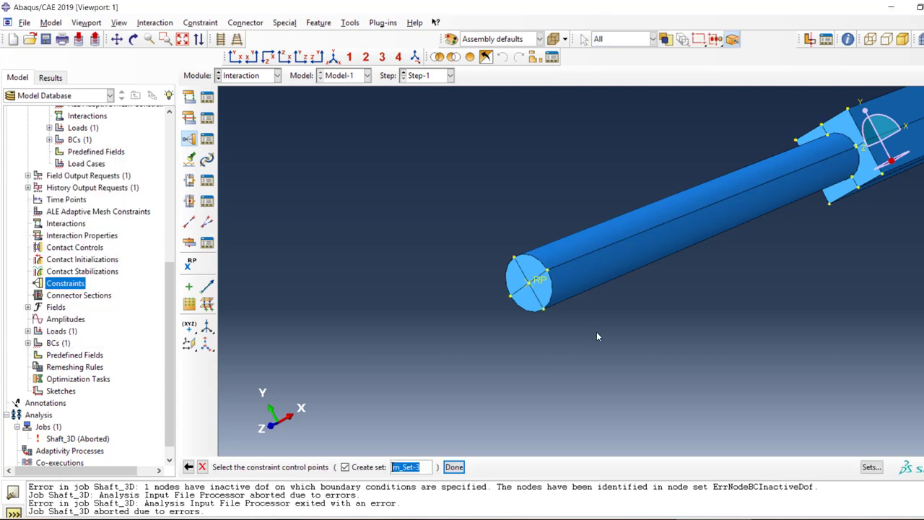
click(532, 287)
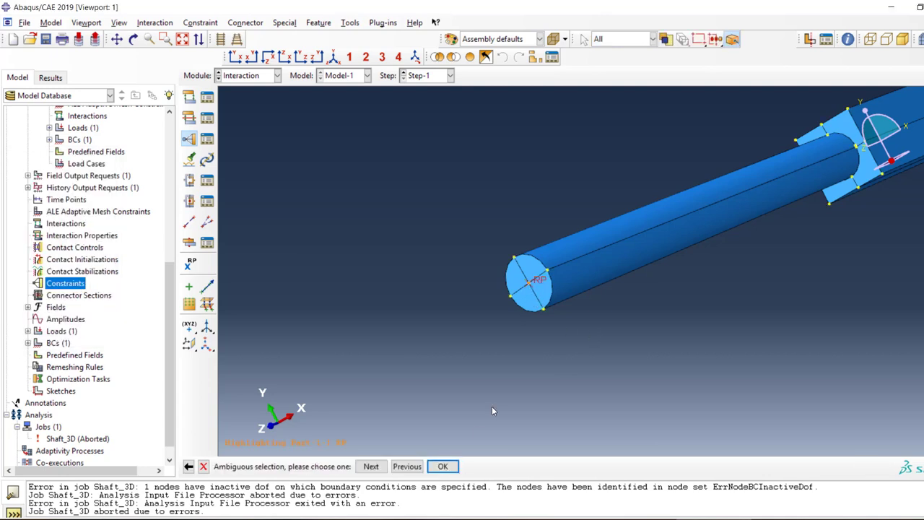
click(442, 467)
click(455, 467)
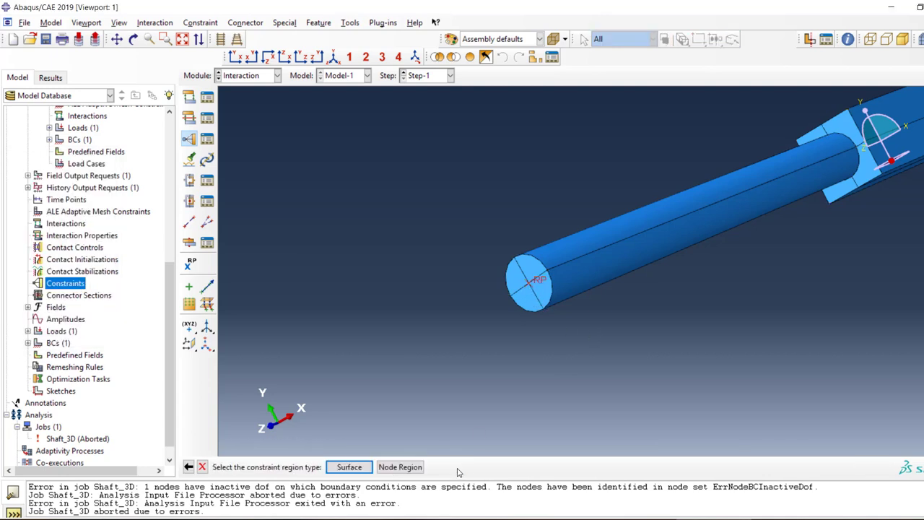
click(351, 466)
scroll(538, 292, up, 3)
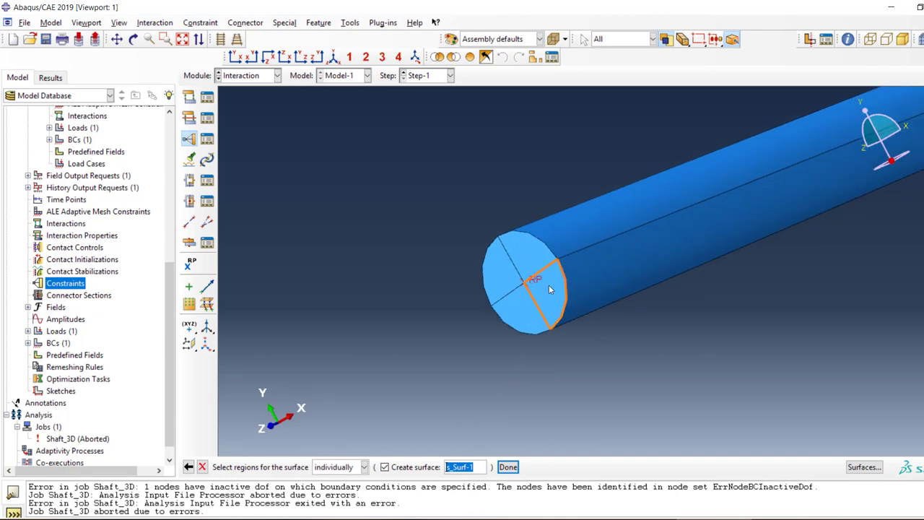
click(512, 275)
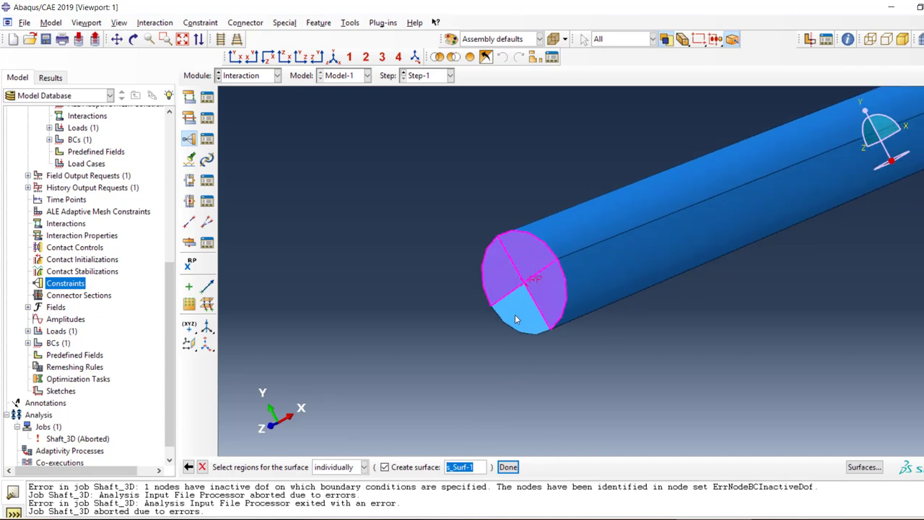
shift+click(517, 315)
click(508, 467)
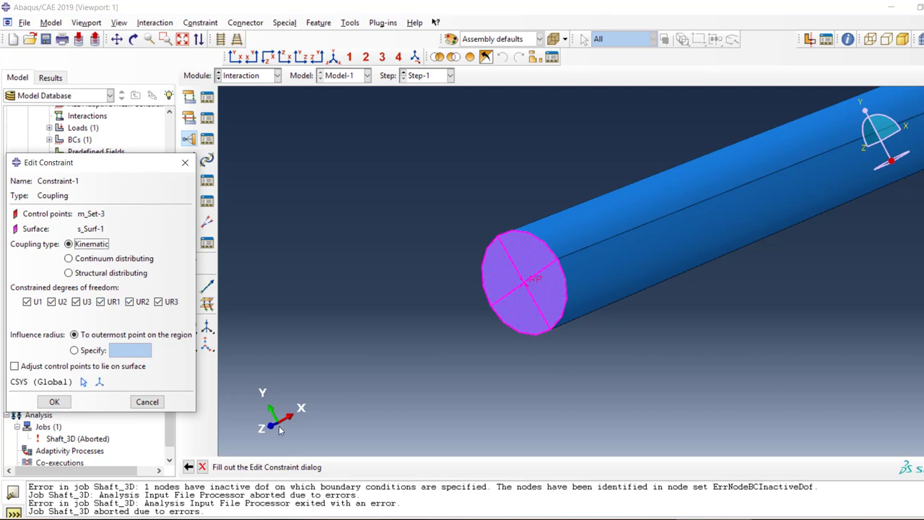
Set the kinematic coupling to constrain only UR3 and create Constraint-1.
click(129, 301)
click(100, 301)
click(76, 302)
click(51, 302)
click(28, 303)
click(54, 401)
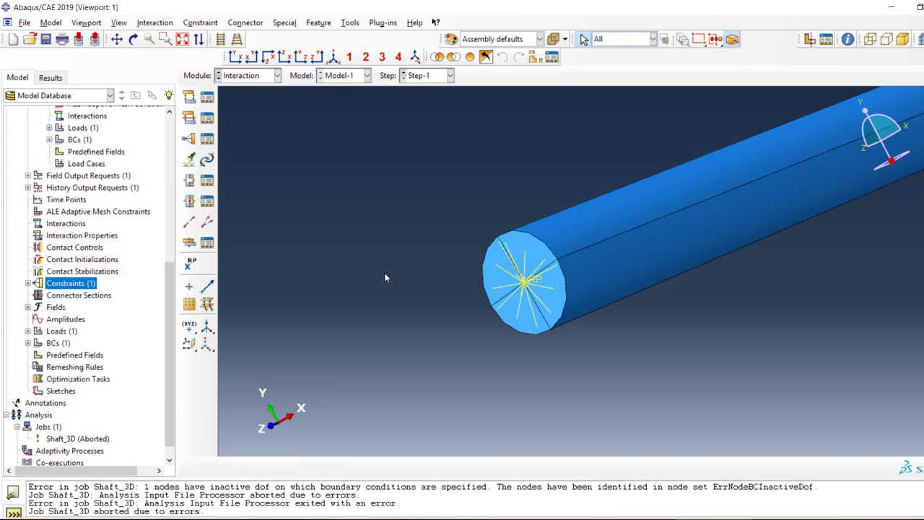
scroll(387, 276, up, 1)
scroll(390, 296, down, 2)
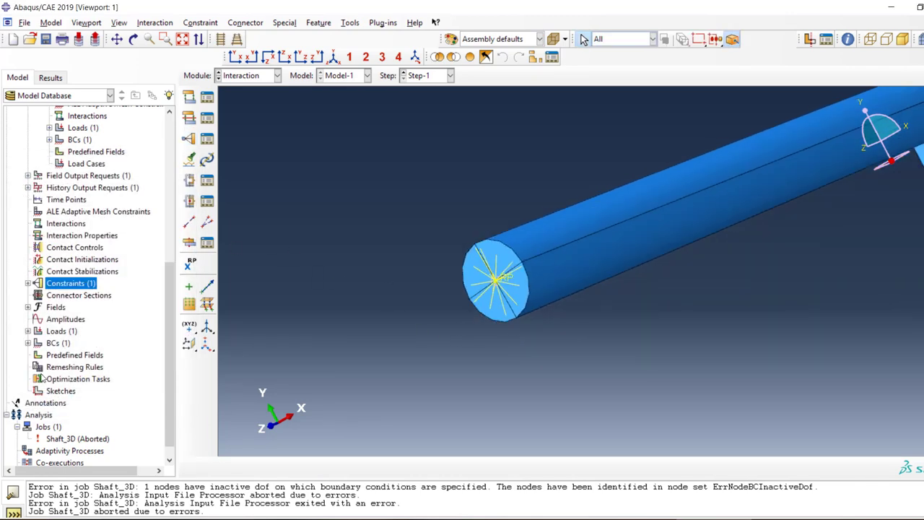
Attempt to resubmit Shaft_3D but back out at the overwrite warning, leaving it aborted.
right_click(76, 440)
click(118, 455)
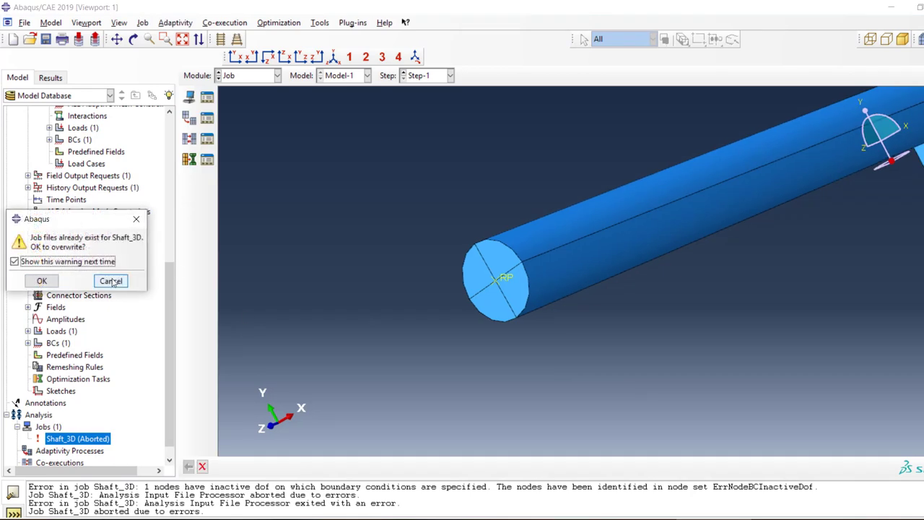
click(40, 282)
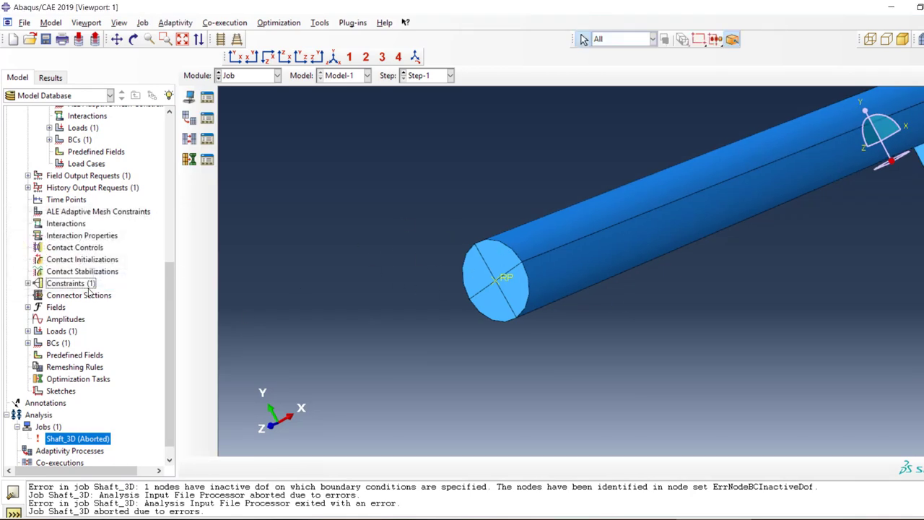
scroll(47, 217, up, 7)
scroll(47, 216, down, 3)
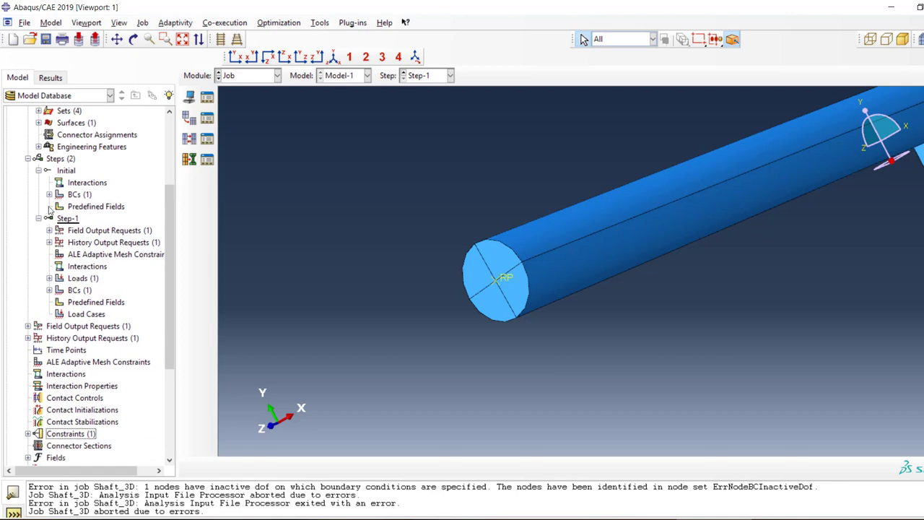
Move Load-1's 2E+06 CM3 moment from Set-2 onto the reference point (Set-4).
click(49, 278)
right_click(92, 292)
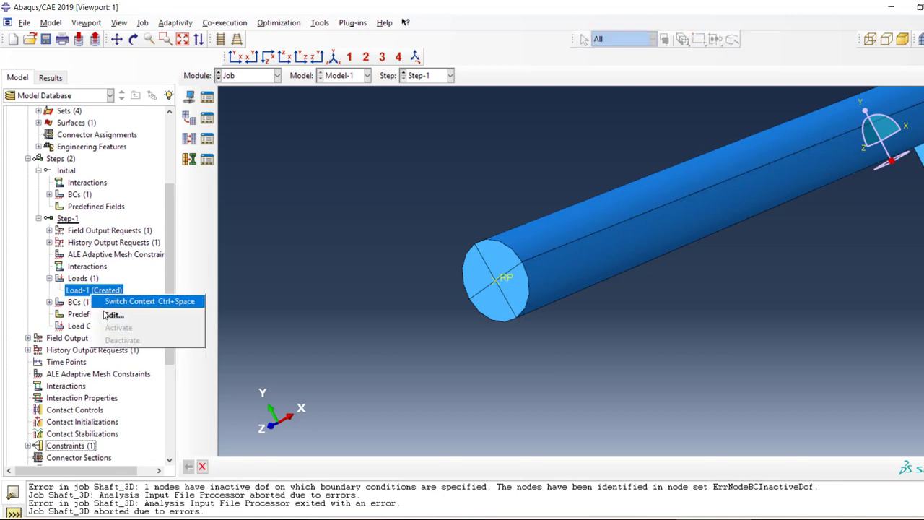
click(113, 314)
click(72, 153)
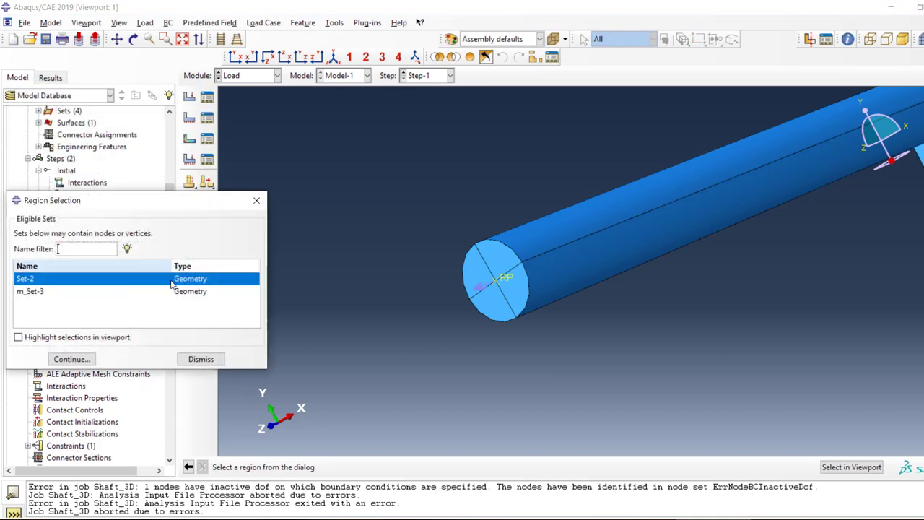
click(201, 359)
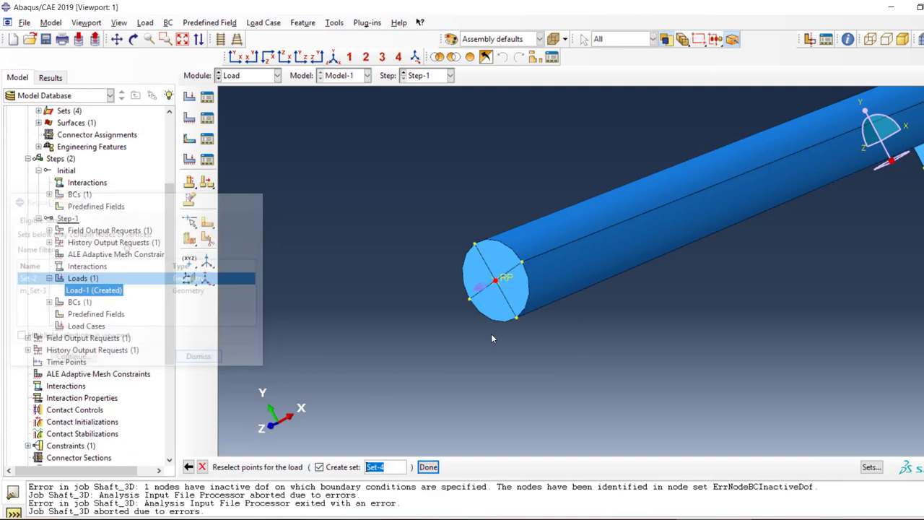
click(504, 289)
click(428, 467)
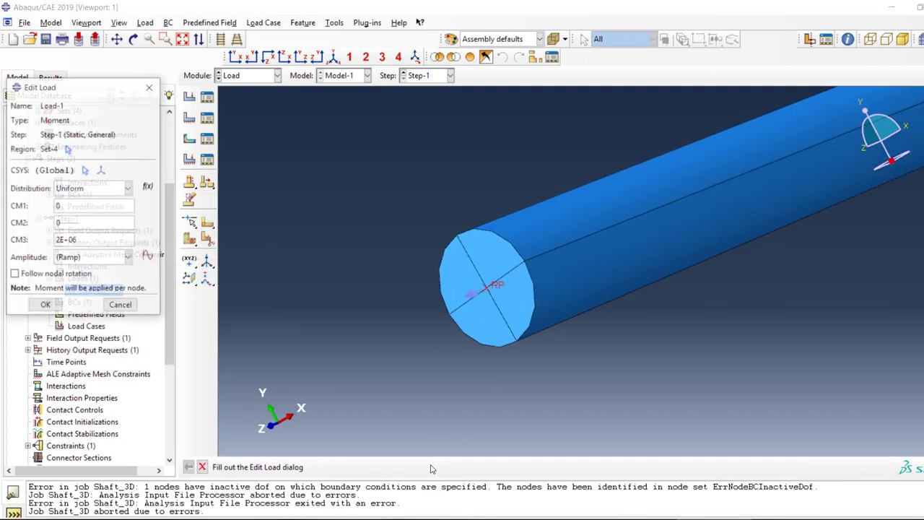
click(45, 304)
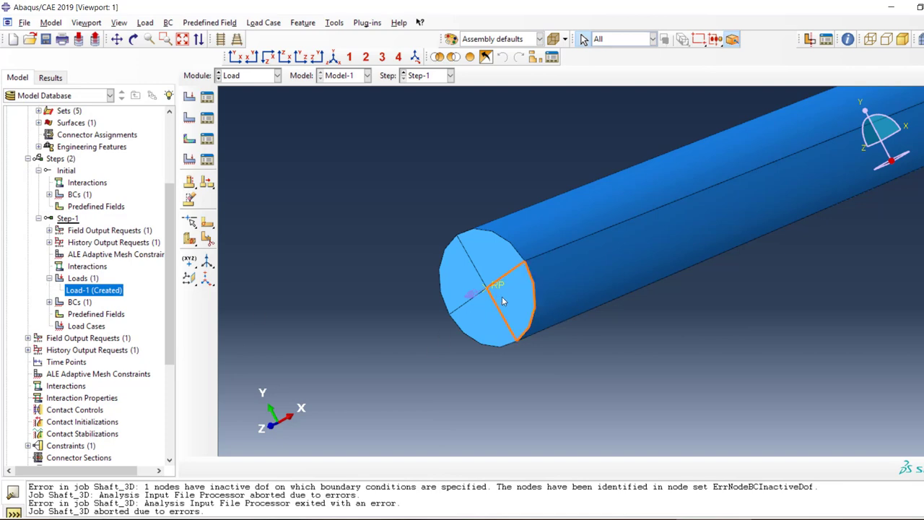
ctrl+alt+drag(474, 293, 385, 288)
scroll(396, 307, down, 3)
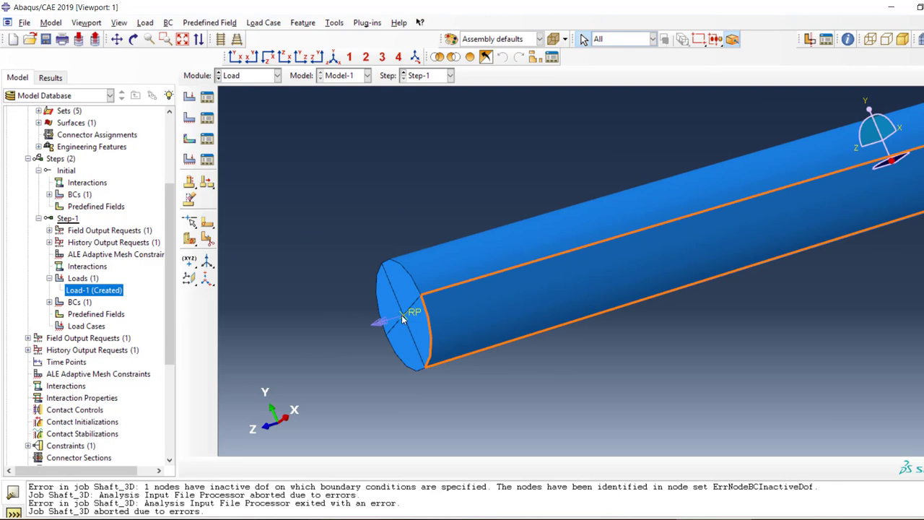
scroll(480, 303, up, 3)
scroll(64, 429, down, 5)
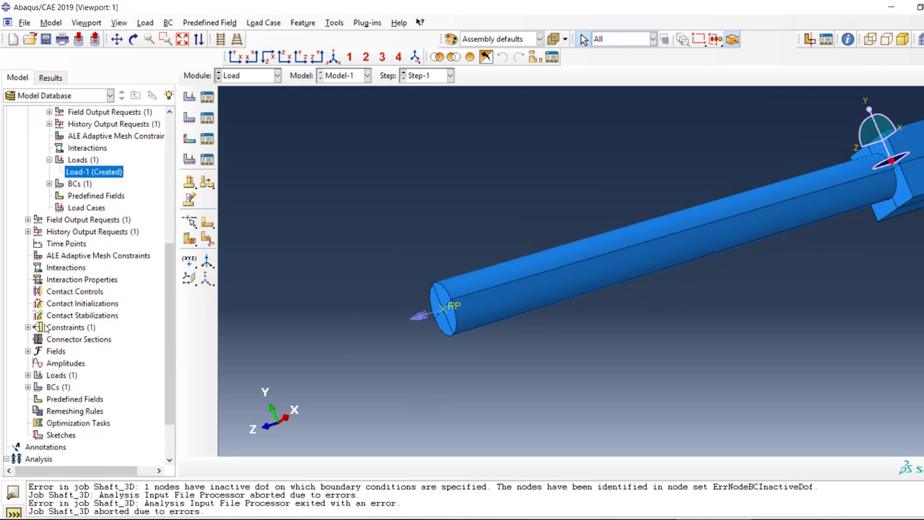
Resubmit Shaft_3D, overwriting the existing job files.
right_click(101, 436)
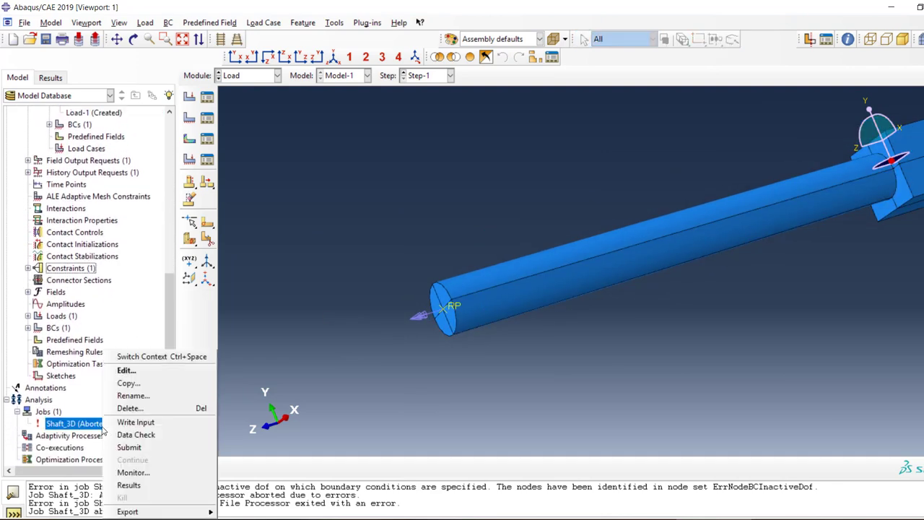
click(130, 449)
click(41, 279)
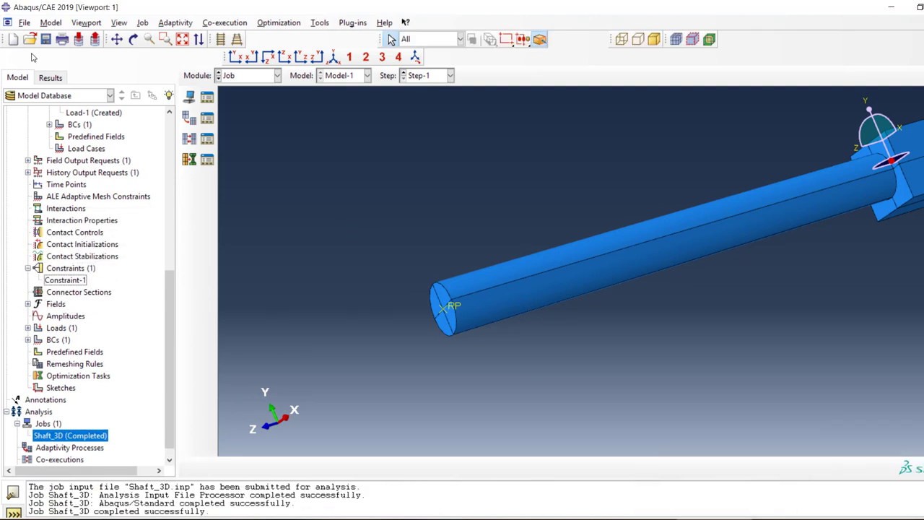
Review Constraint-1's coupled degrees of freedom, leaving them unchanged, and close the editor.
double_click(82, 280)
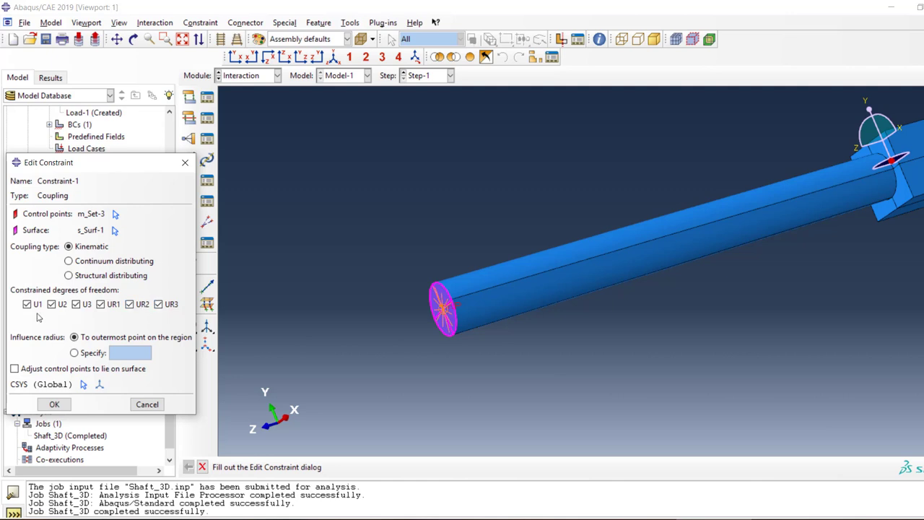
click(130, 305)
click(101, 304)
click(130, 305)
click(102, 305)
click(148, 405)
Open Shaft_3D results and plot the S, Mises contour on the deformed shape without node averaging.
right_click(72, 435)
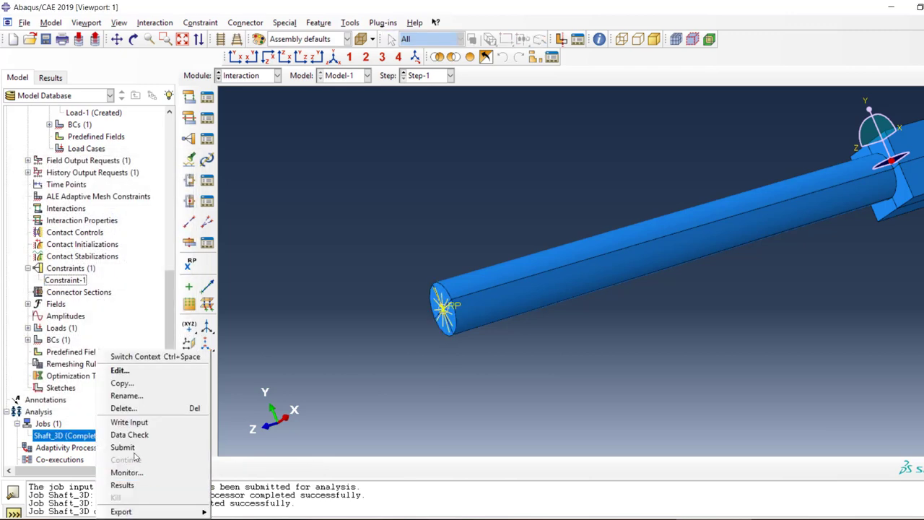
click(122, 486)
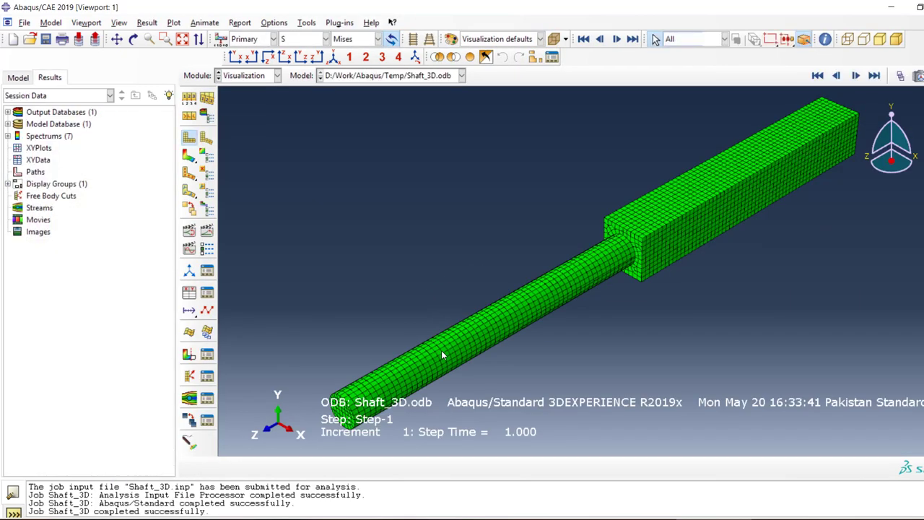
click(191, 156)
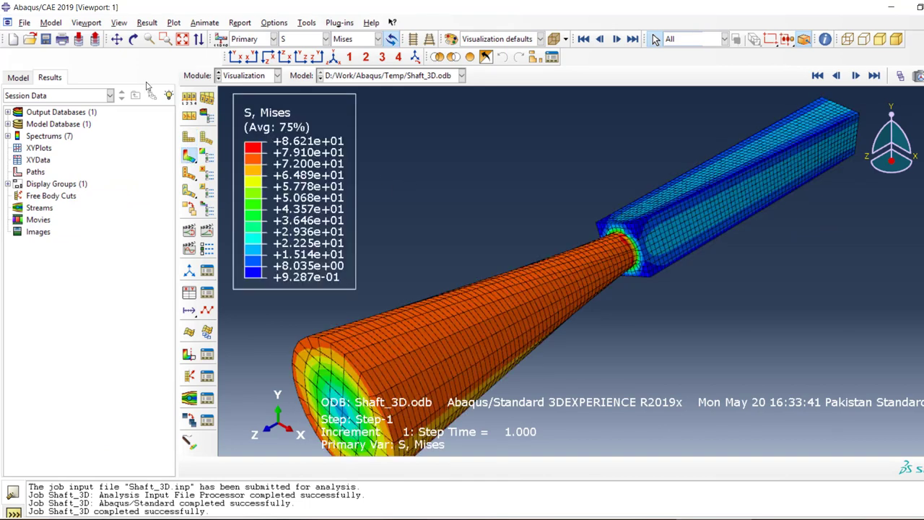
click(187, 113)
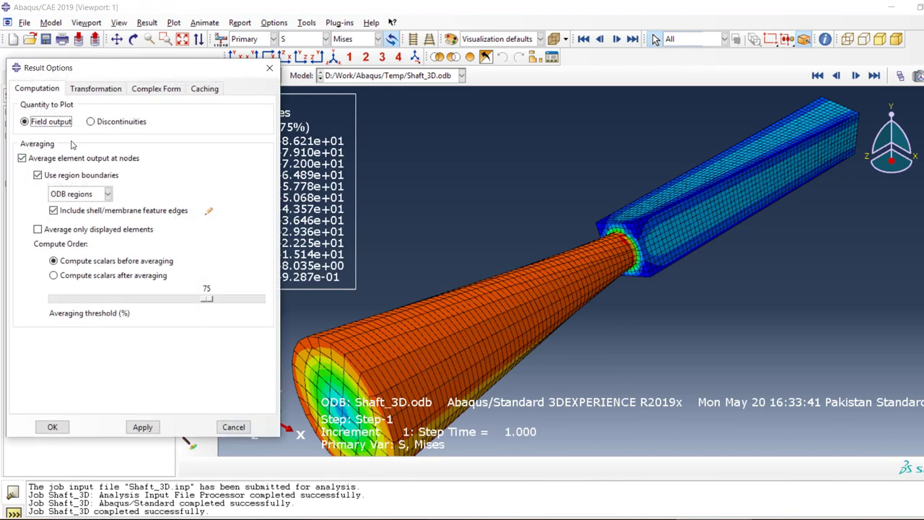
click(58, 158)
click(52, 427)
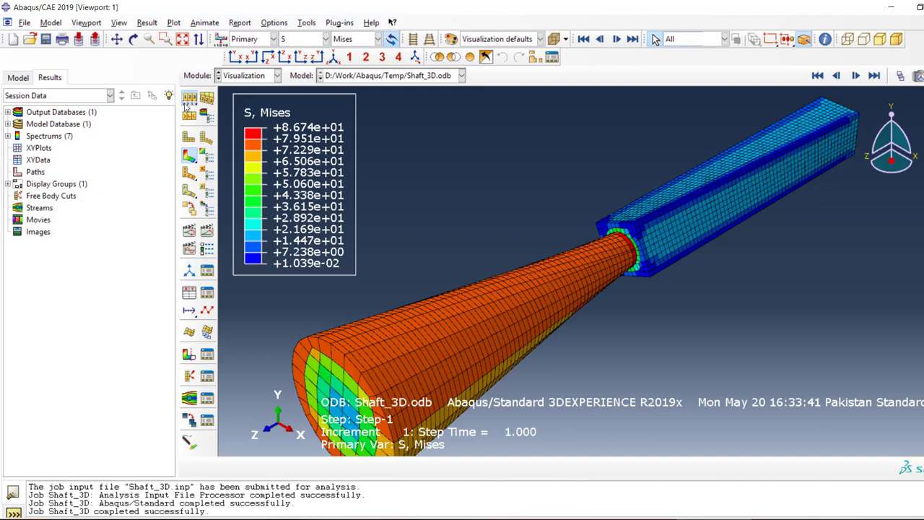
Set the deformation scale factor to a uniform value of 1.
click(186, 104)
click(33, 201)
drag(71, 218, 1, 224)
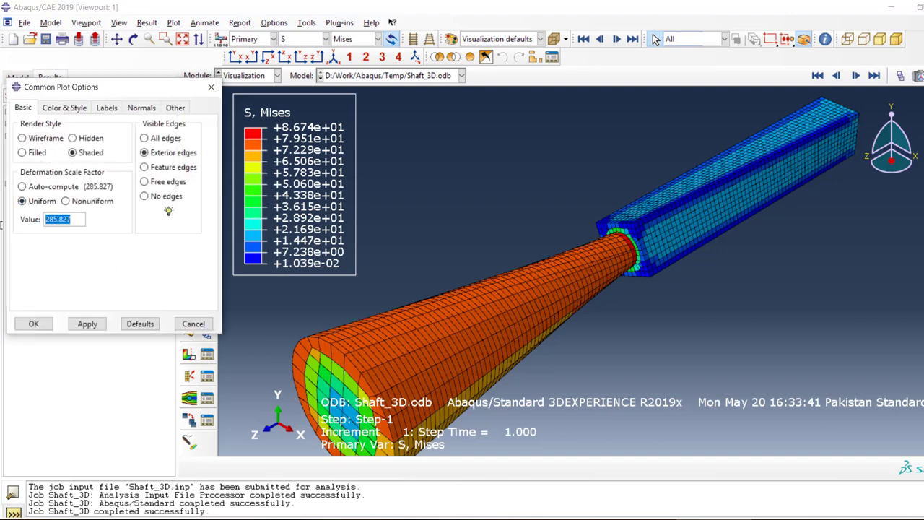
text(1)
click(38, 324)
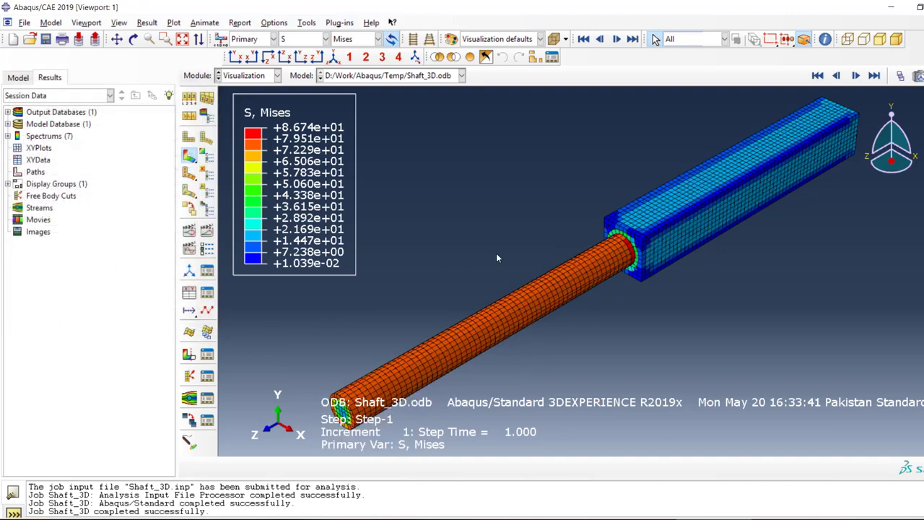
scroll(577, 179, up, 3)
Switch the stress contour from Mises to Tresca, showing a peak of 1.002e+02.
scroll(482, 275, down, 4)
scroll(390, 354, up, 4)
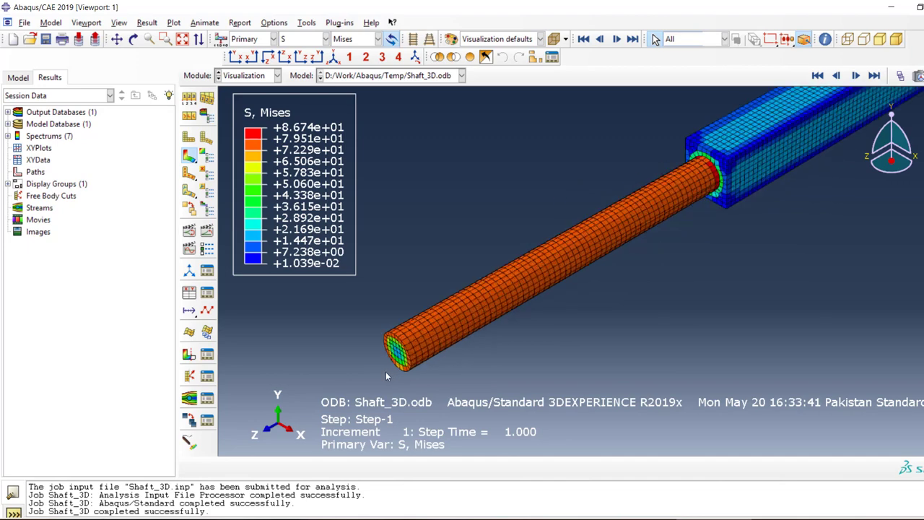
scroll(393, 332, up, 1)
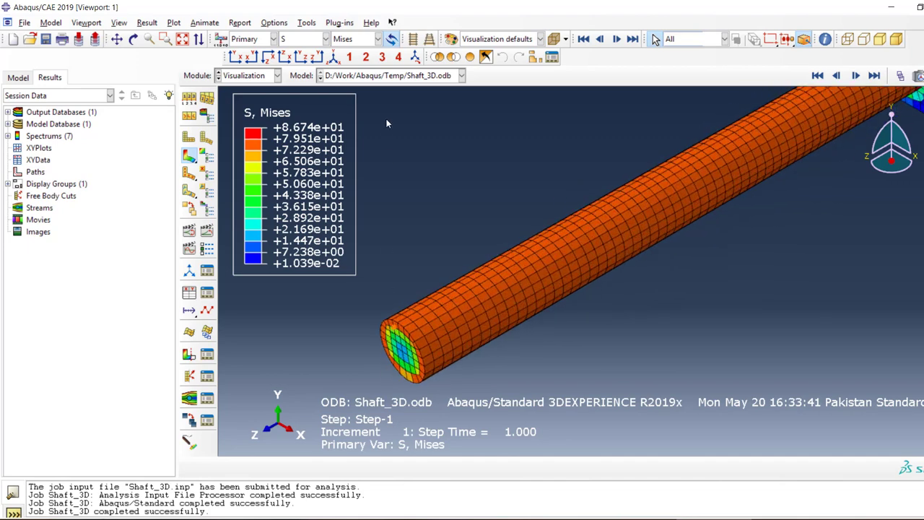
click(350, 40)
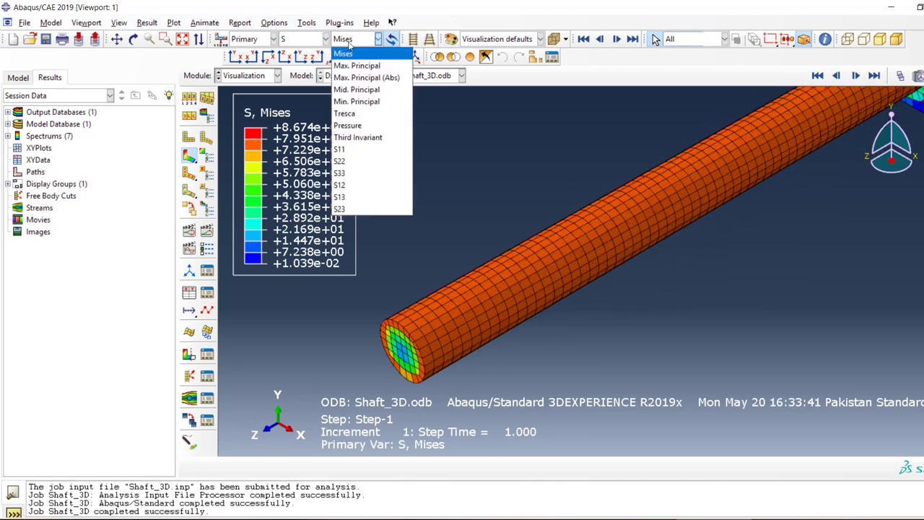
click(374, 114)
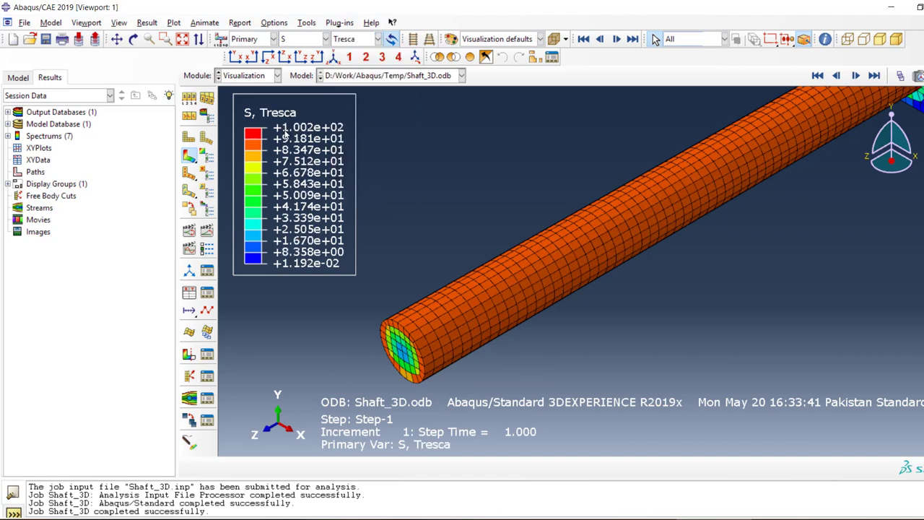
scroll(510, 318, down, 3)
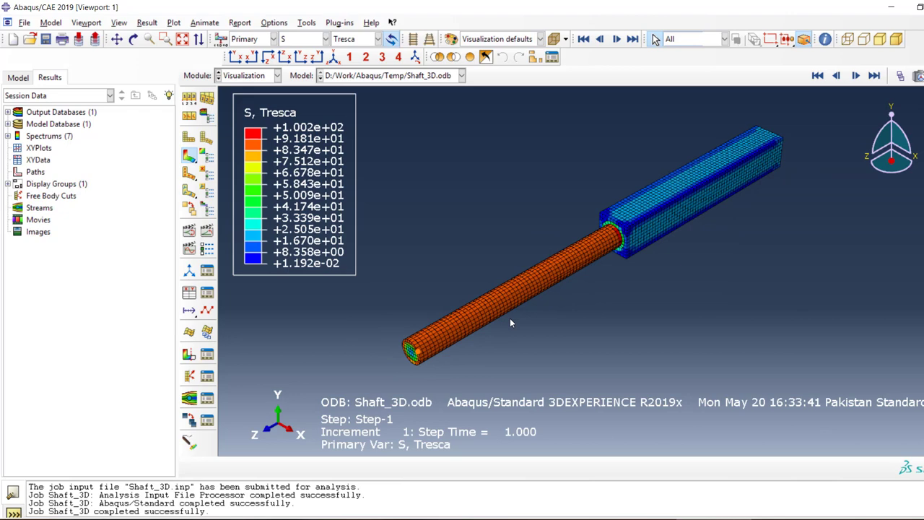
scroll(620, 240, up, 5)
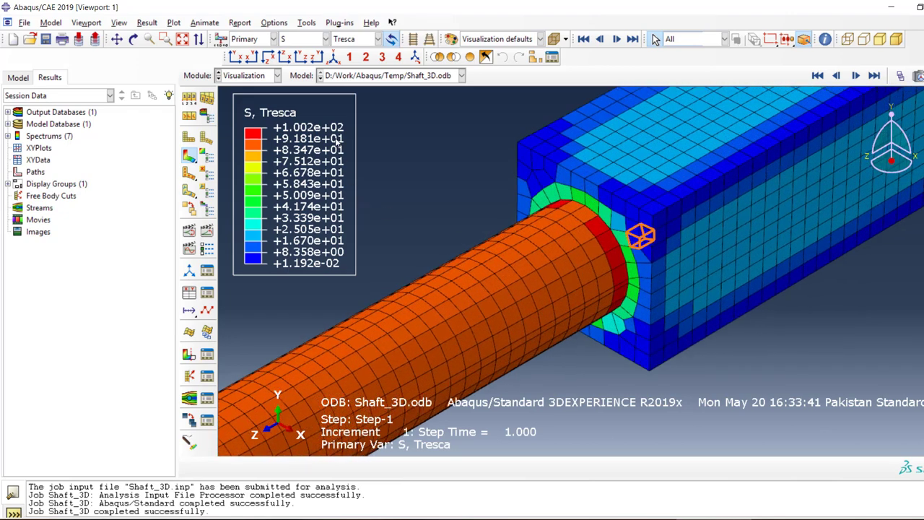
scroll(427, 175, down, 3)
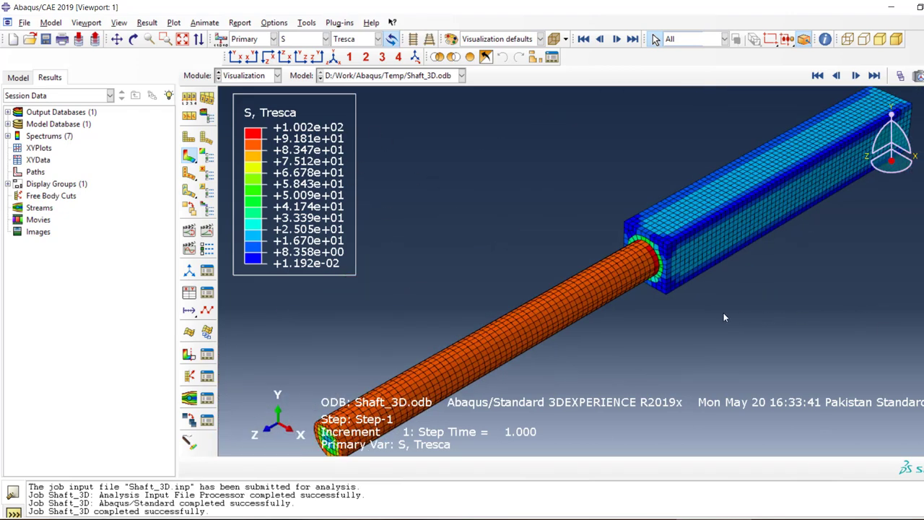
scroll(420, 371, up, 2)
scroll(362, 408, down, 3)
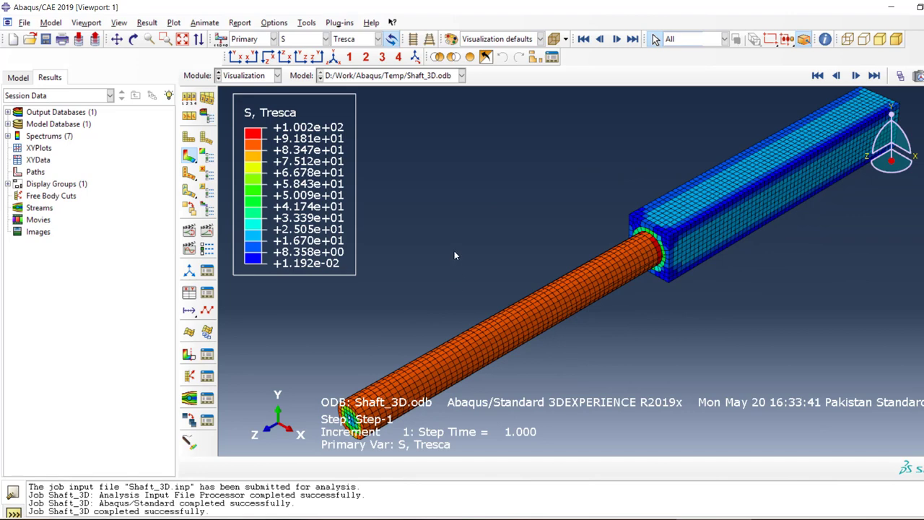
scroll(455, 255, down, 3)
scroll(474, 258, up, 5)
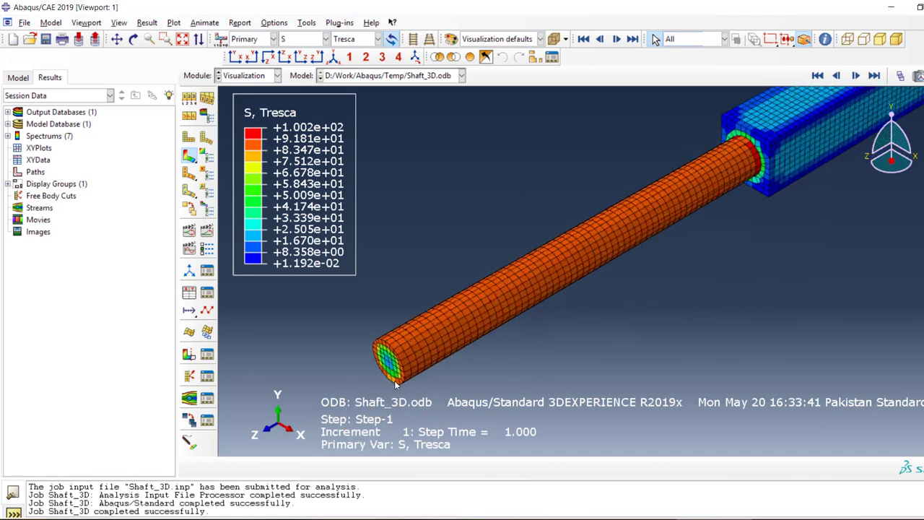
click(357, 39)
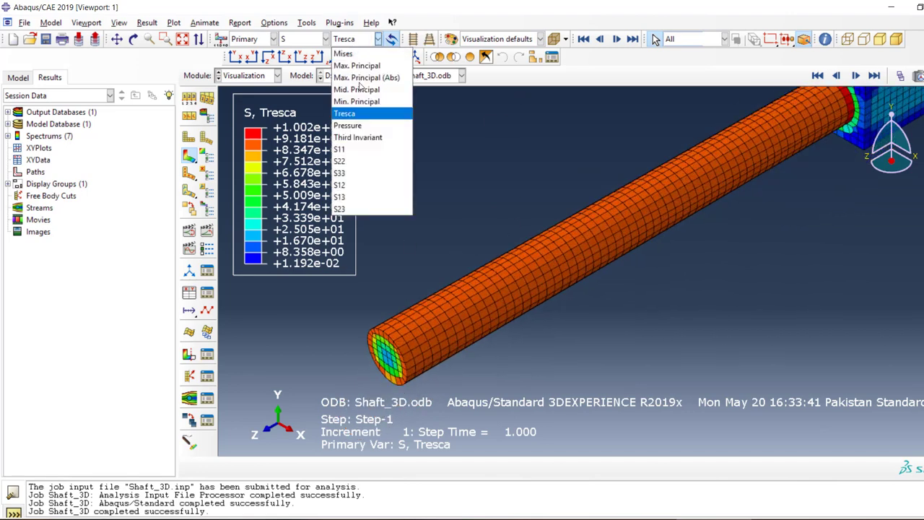
Plot S12, then S13 shear stress (-45.03 to +44.13), and check the ProblemShaft.png textbook image.
click(345, 188)
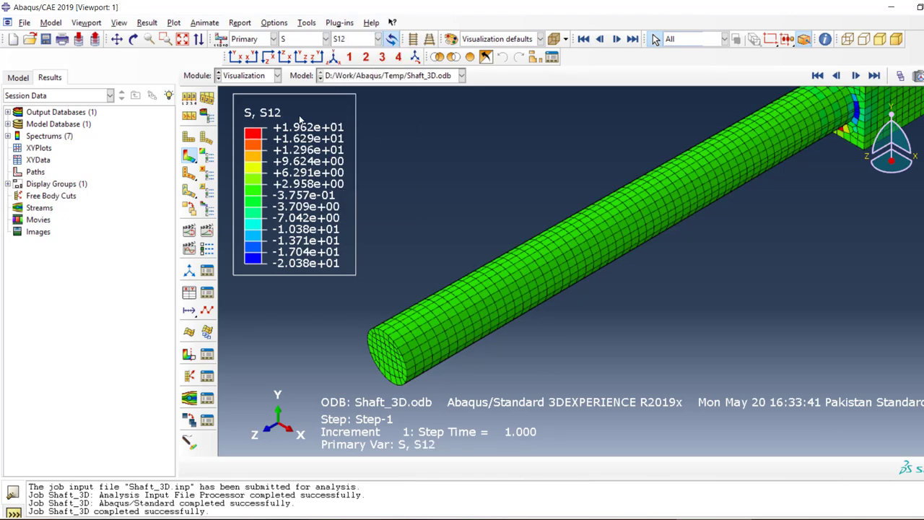
click(368, 39)
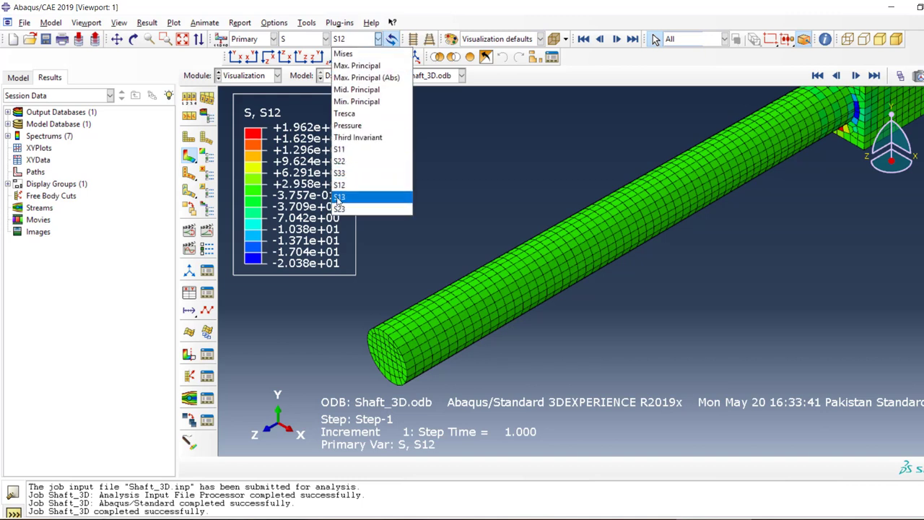
click(606, 170)
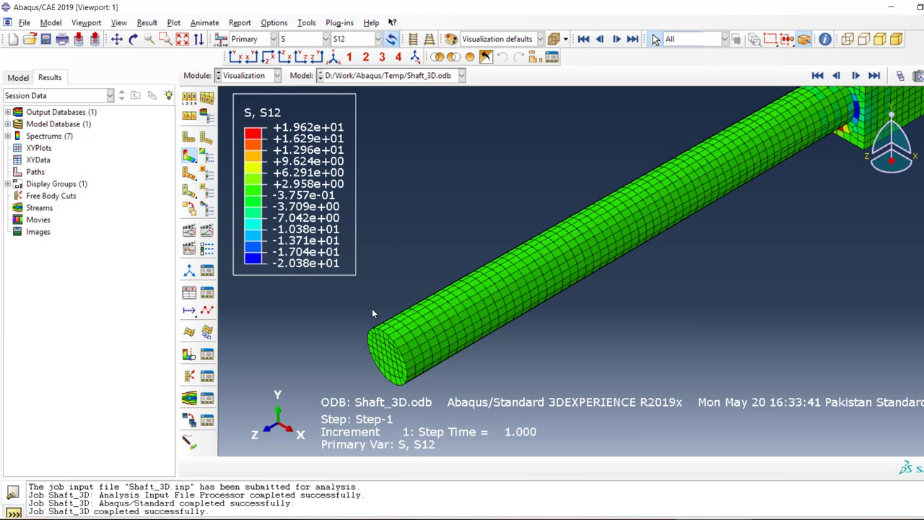
click(353, 40)
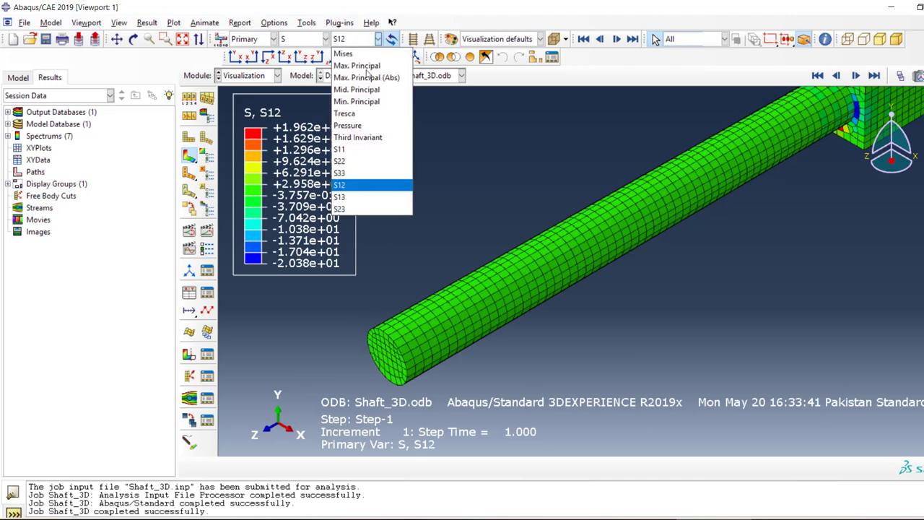
click(353, 197)
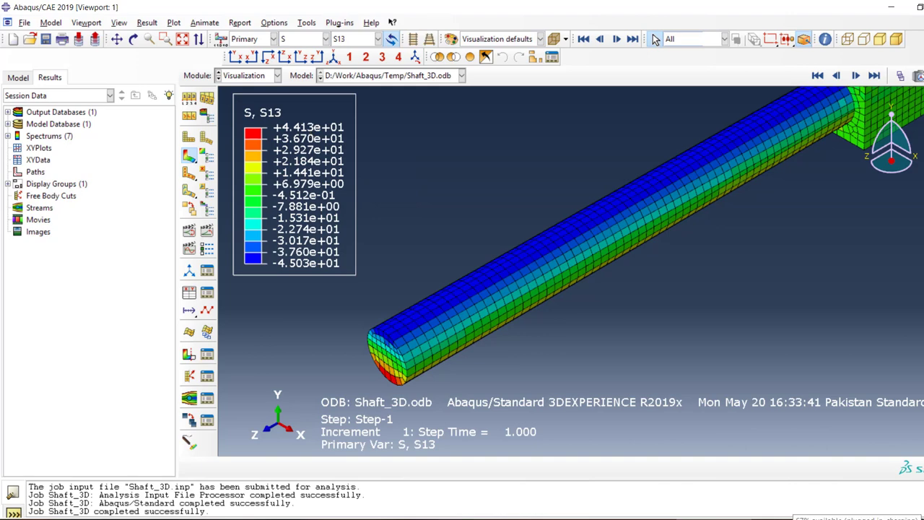
click(489, 519)
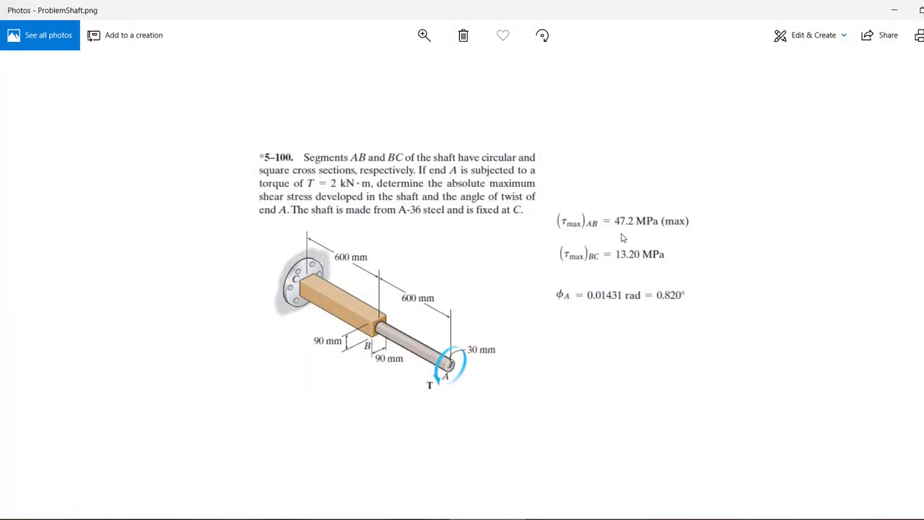
click(920, 8)
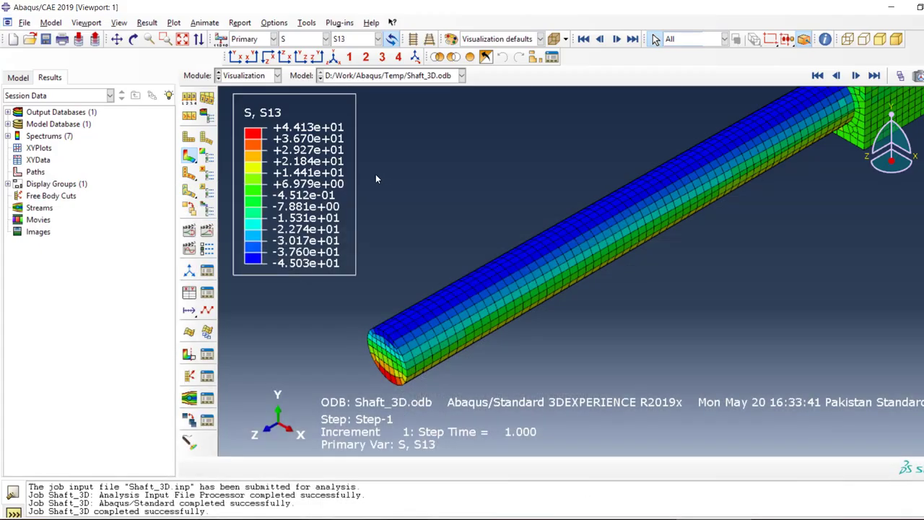
Toggle the contour between S23 and S13, settle on S23, and probe near the shaft's free end.
click(339, 40)
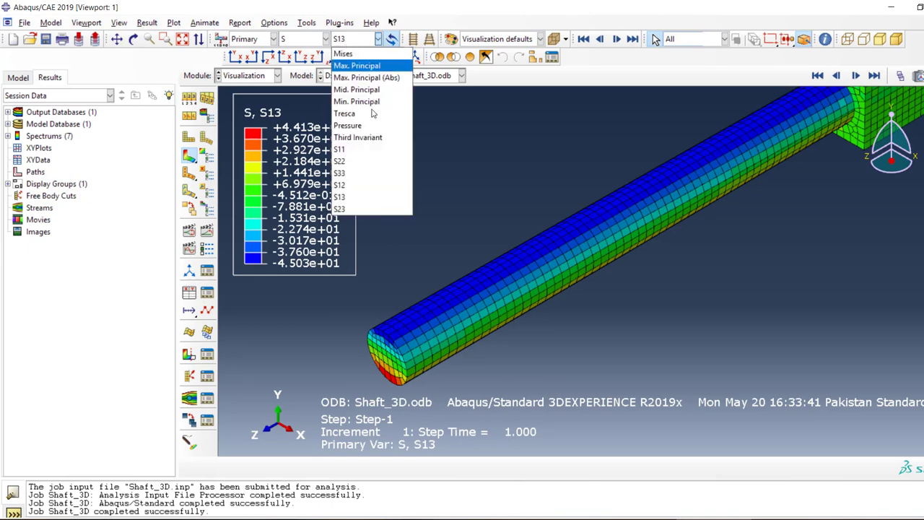
click(338, 202)
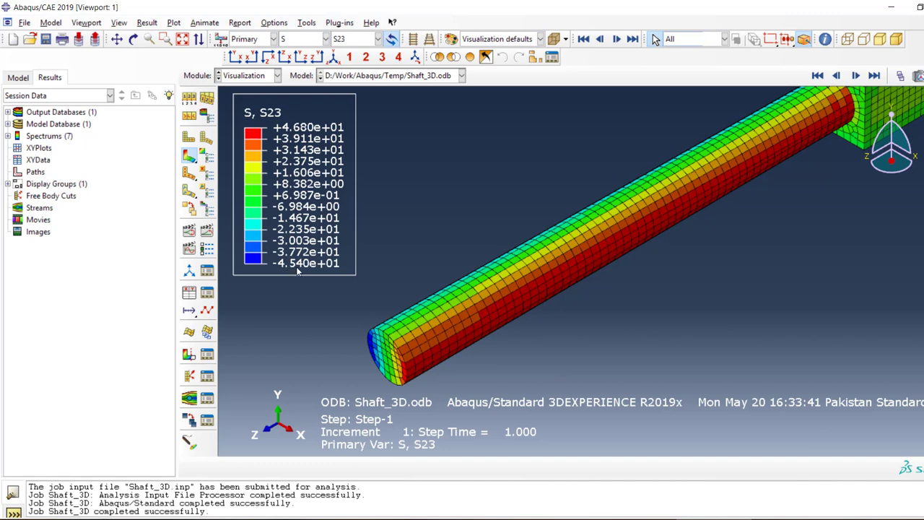
click(357, 39)
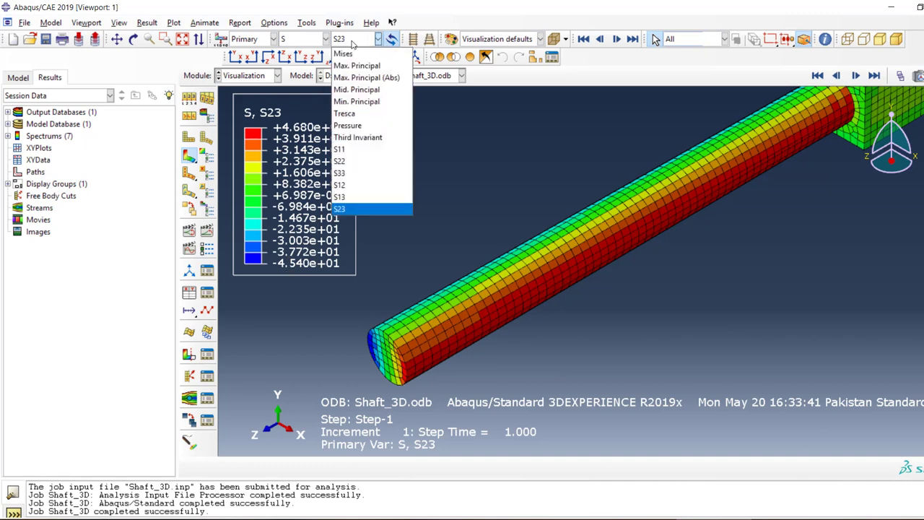
click(355, 196)
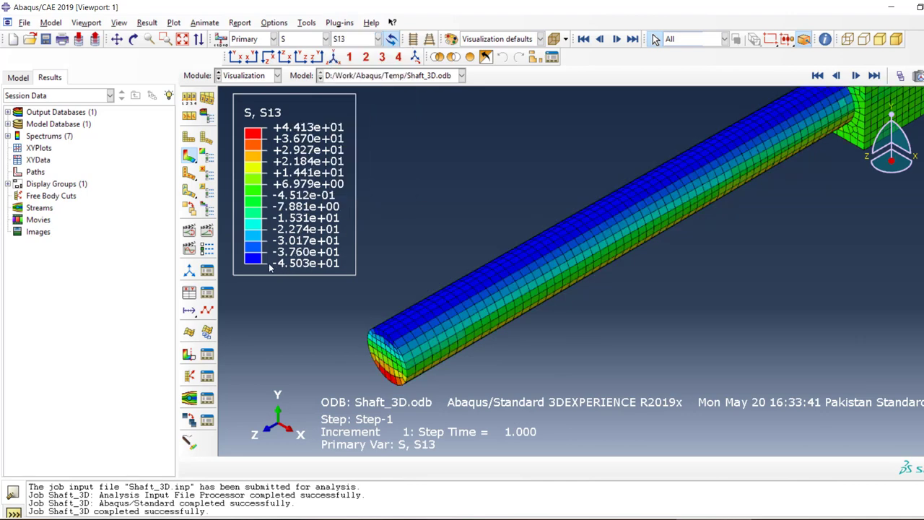
click(354, 39)
click(355, 209)
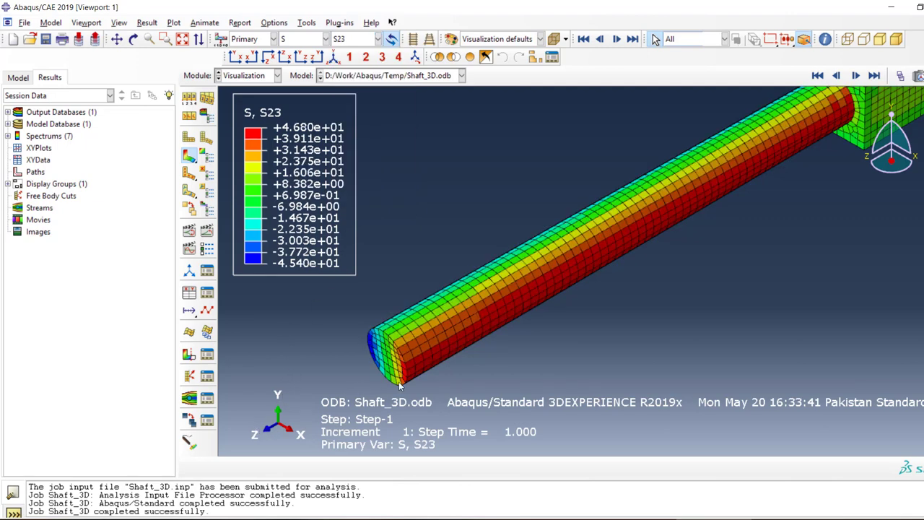
click(428, 332)
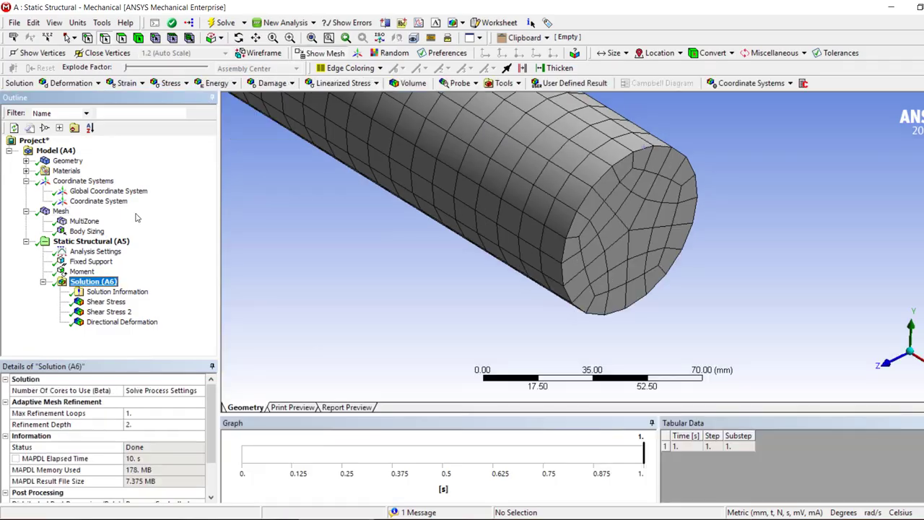
Insert a Normal Stress result with X Axis orientation under Solution.
click(171, 83)
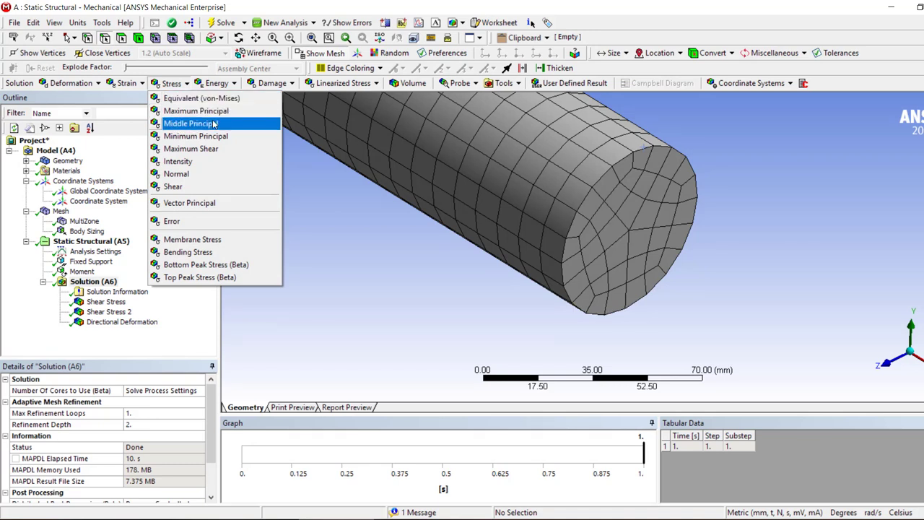
click(229, 173)
click(199, 434)
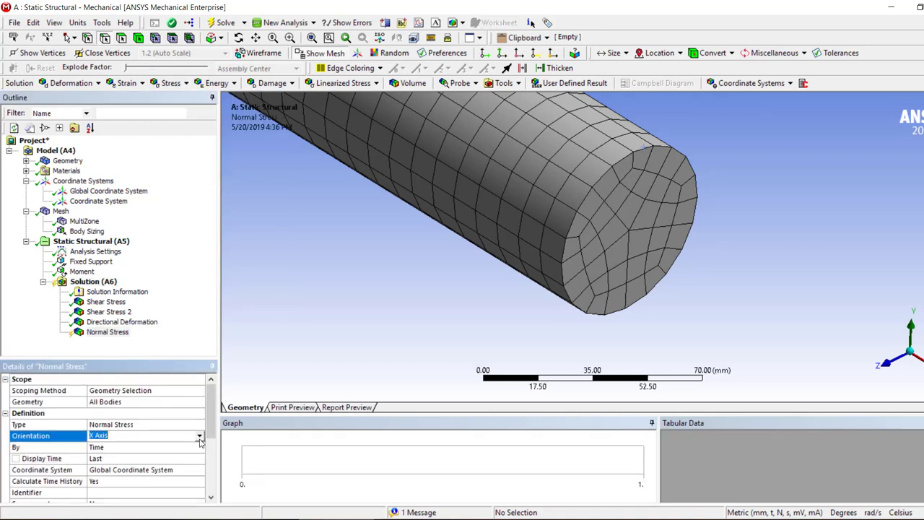
click(199, 436)
click(109, 333)
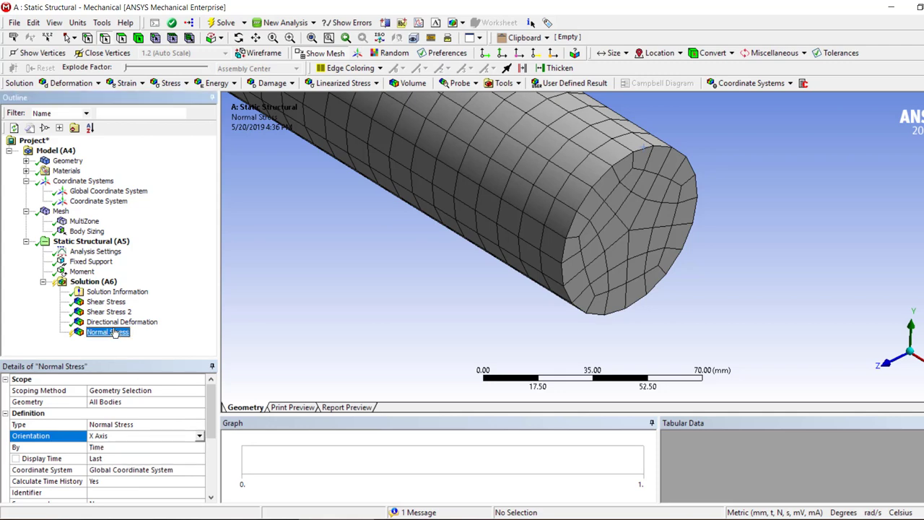
Compare the Shear Stress and Shear Stress 2 results, ending back on Normal Stress.
click(171, 83)
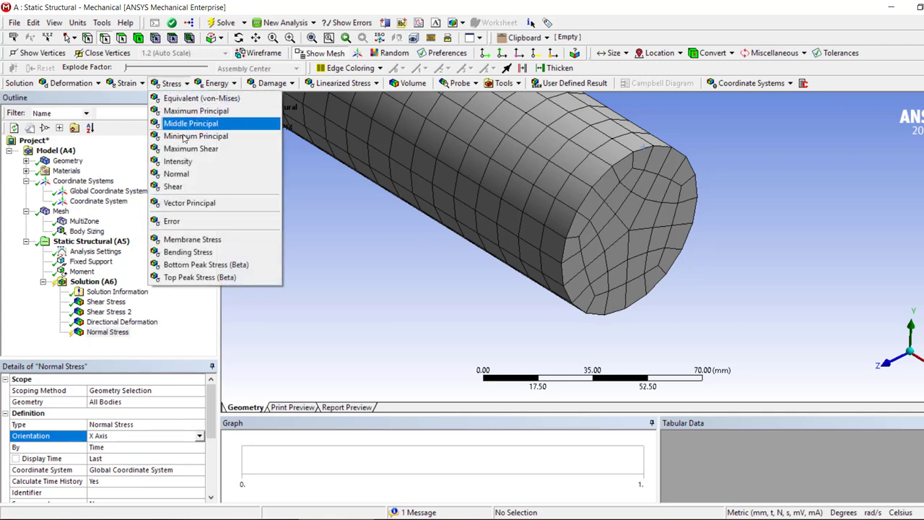
click(108, 311)
click(106, 302)
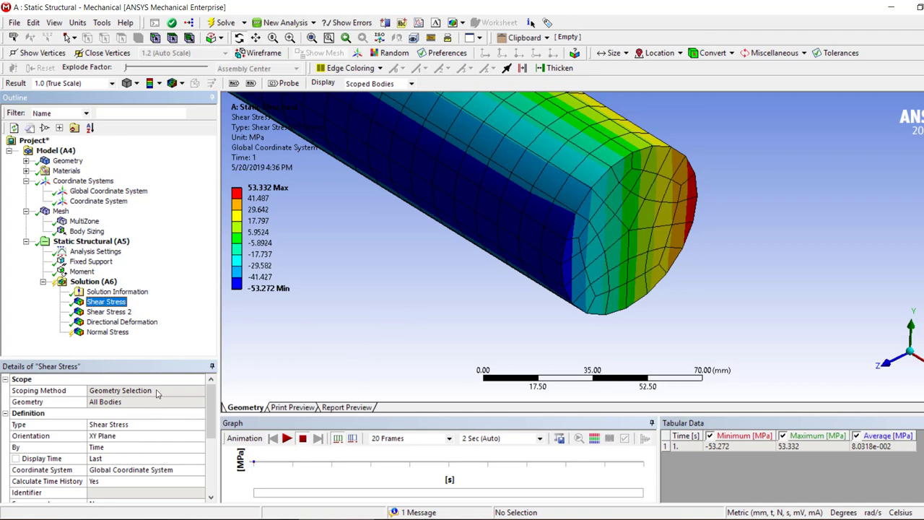
click(108, 332)
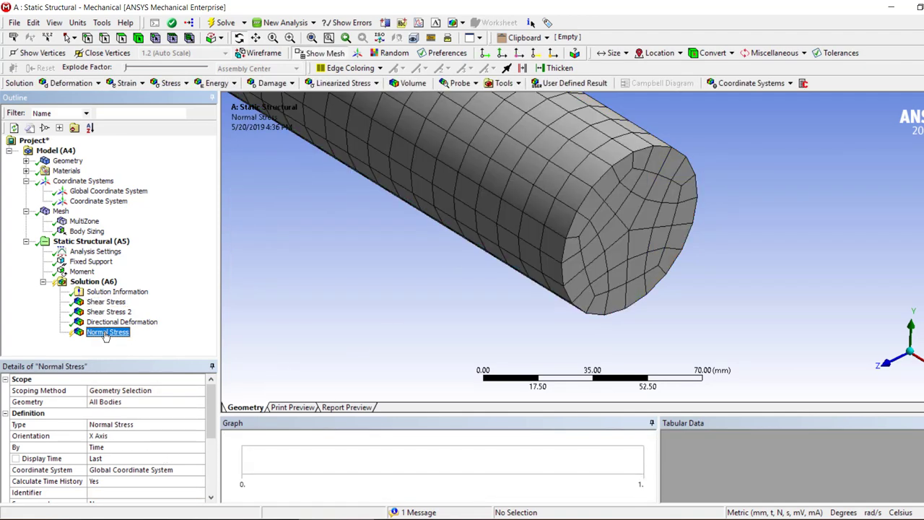
right_click(101, 333)
click(202, 429)
click(201, 429)
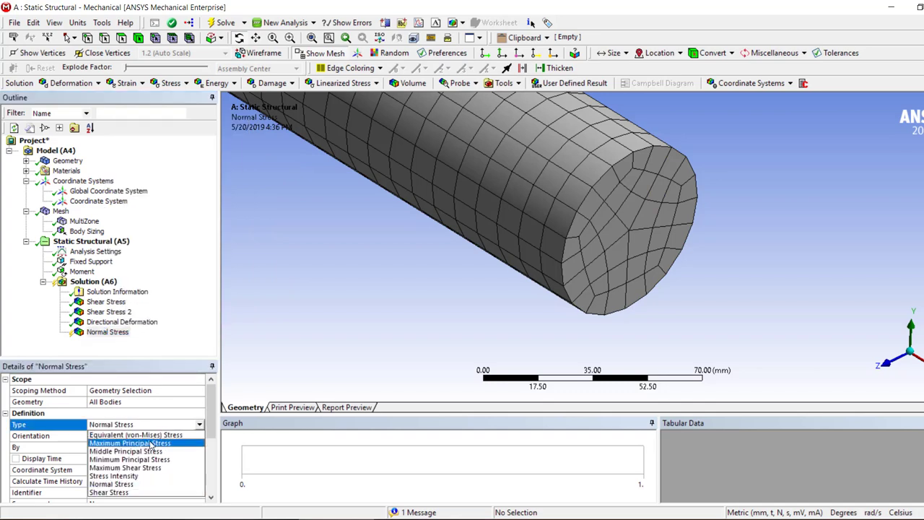
click(119, 486)
click(103, 303)
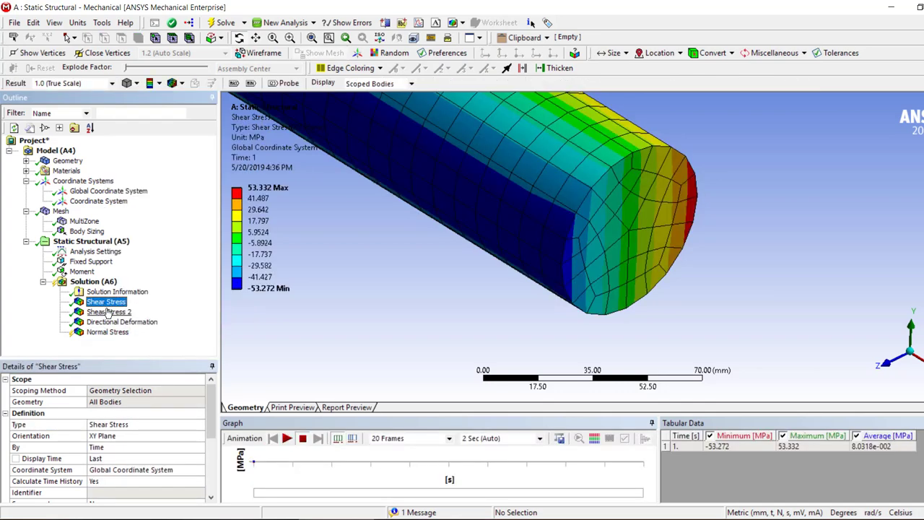
click(116, 314)
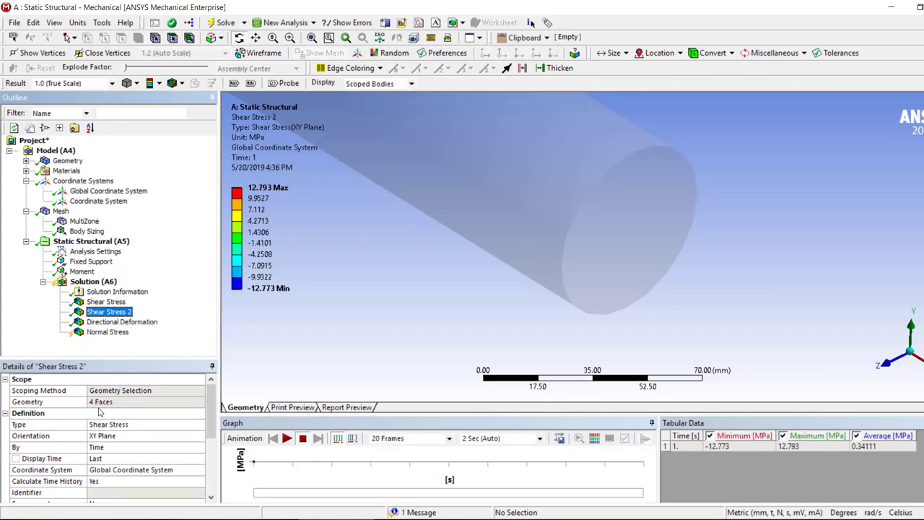
click(109, 332)
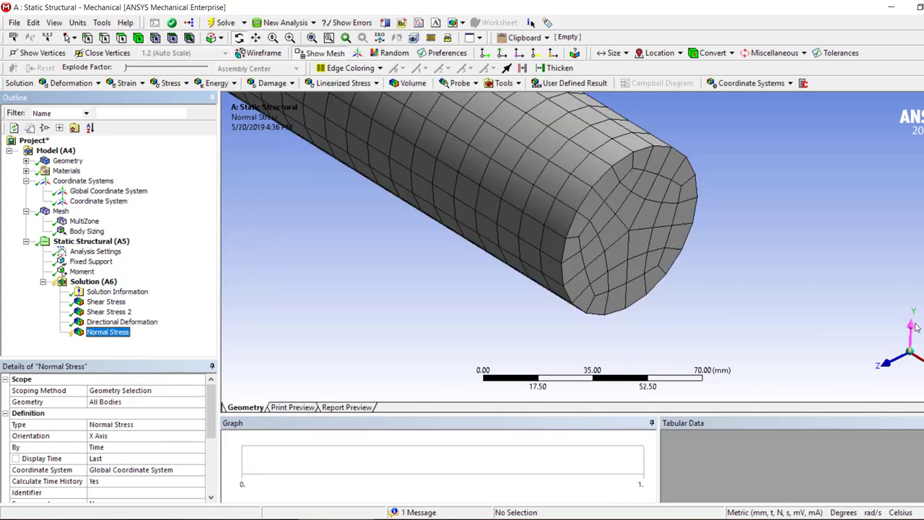
Change the result type to Shear Stress with XZ Plane orientation.
click(117, 436)
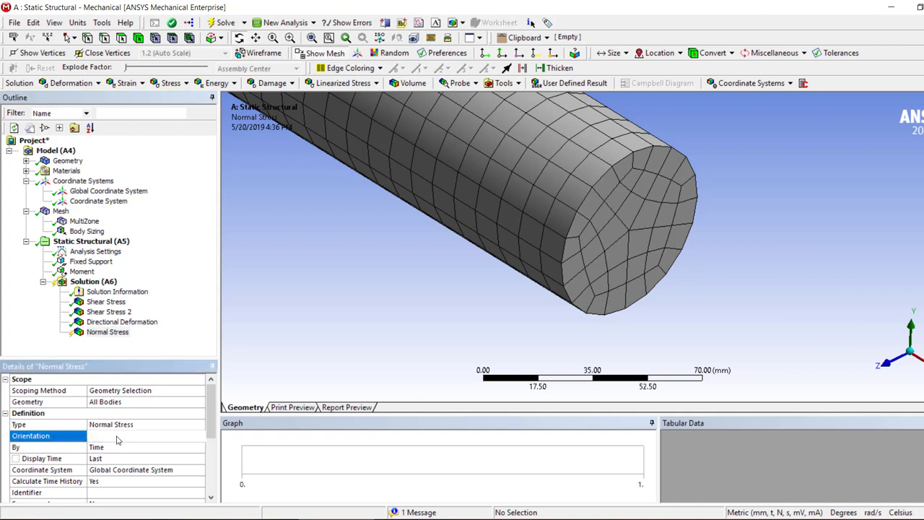
click(134, 425)
key(Down)
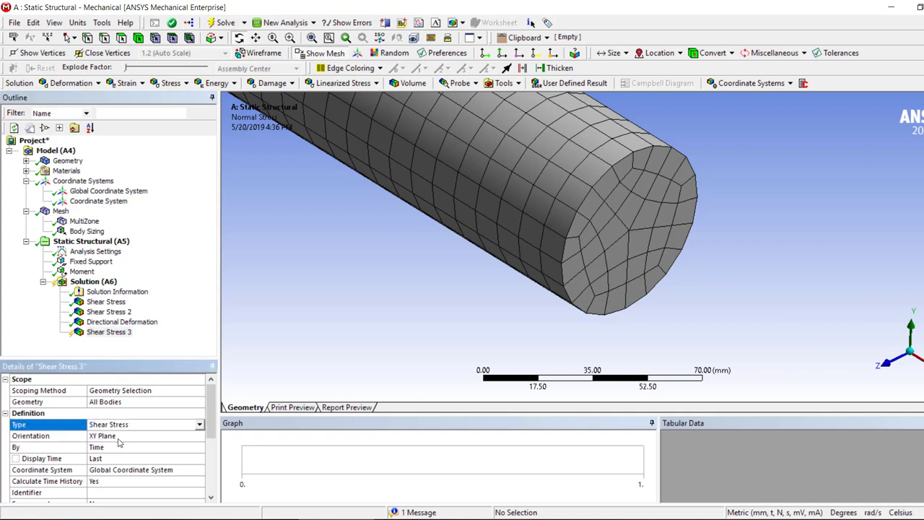
click(199, 436)
click(199, 436)
click(103, 462)
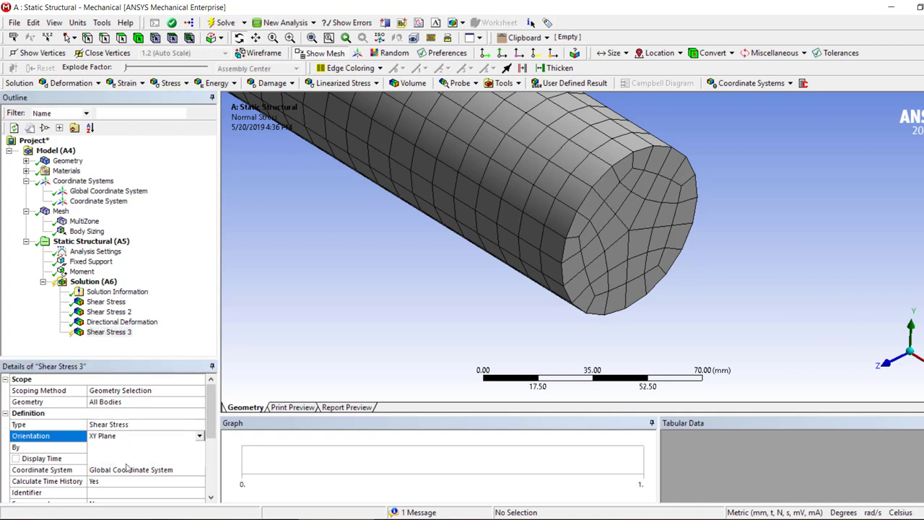
right_click(103, 332)
click(871, 330)
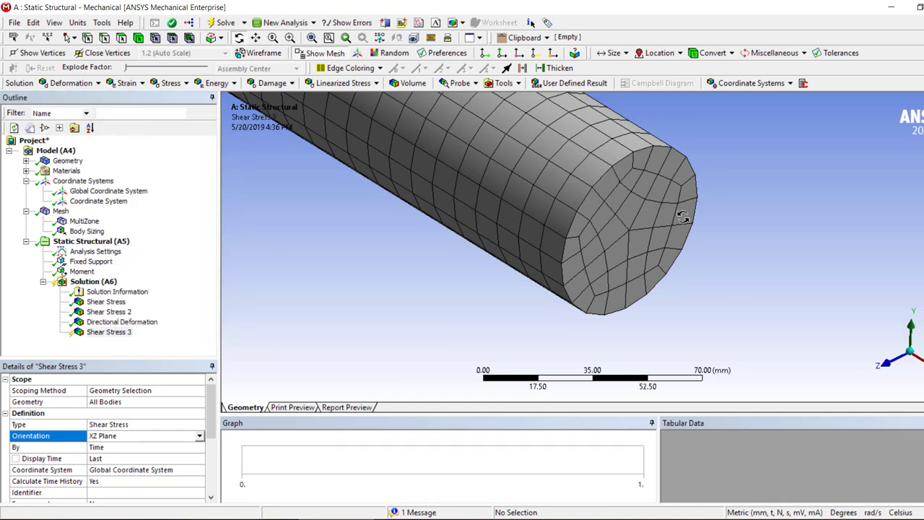
Set orientation to YZ Plane, evaluate all results (-18.003 to 17.651 MPa), and zoom on the junction.
click(198, 436)
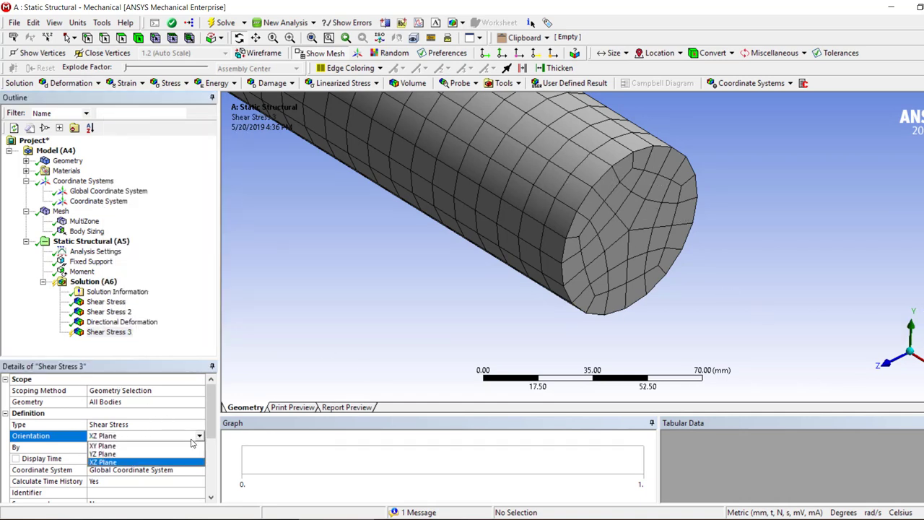
click(115, 463)
right_click(108, 332)
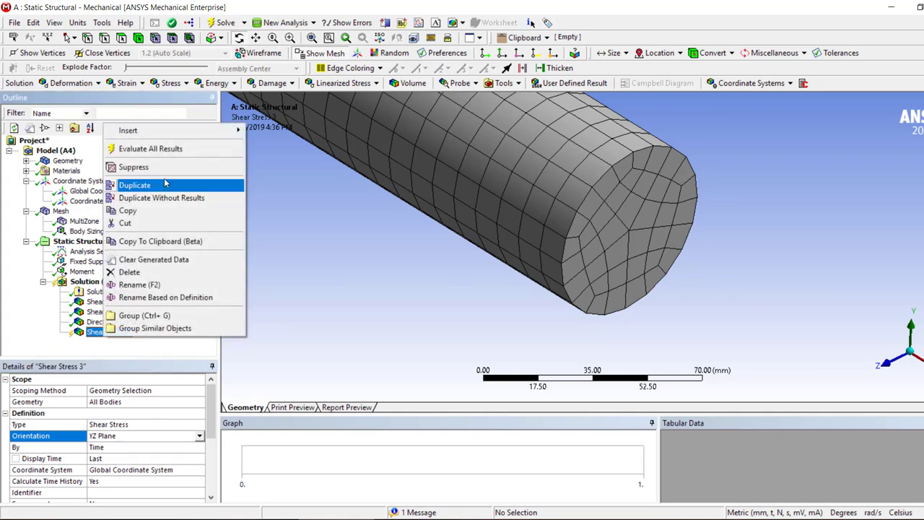
click(141, 146)
scroll(336, 274, down, 2)
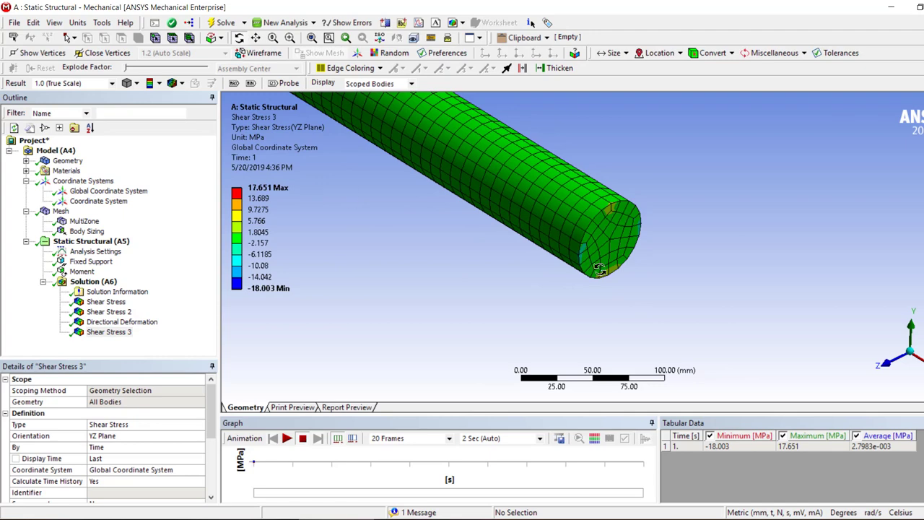
scroll(567, 268, down, 3)
right_drag(437, 92, 380, 148)
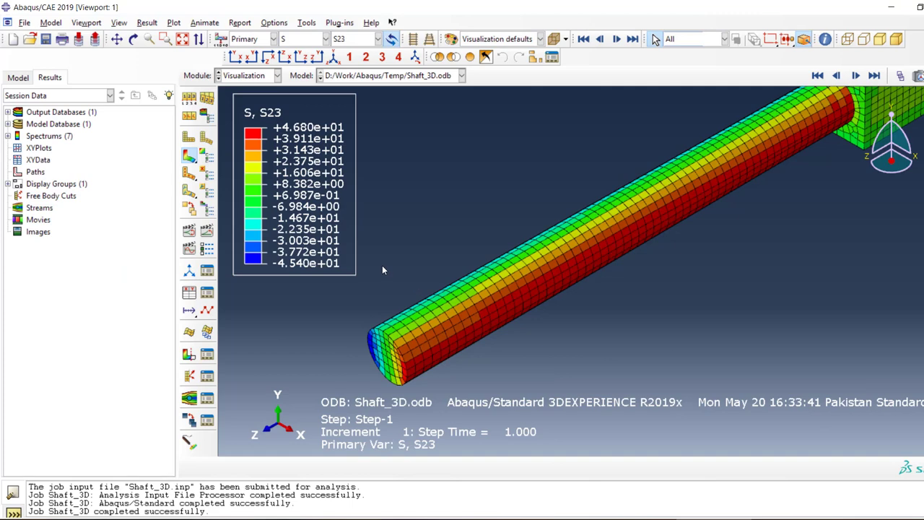
Show S12 shear stress (-20.38 to +19.62) and zoom around the shaft-block junction.
click(349, 39)
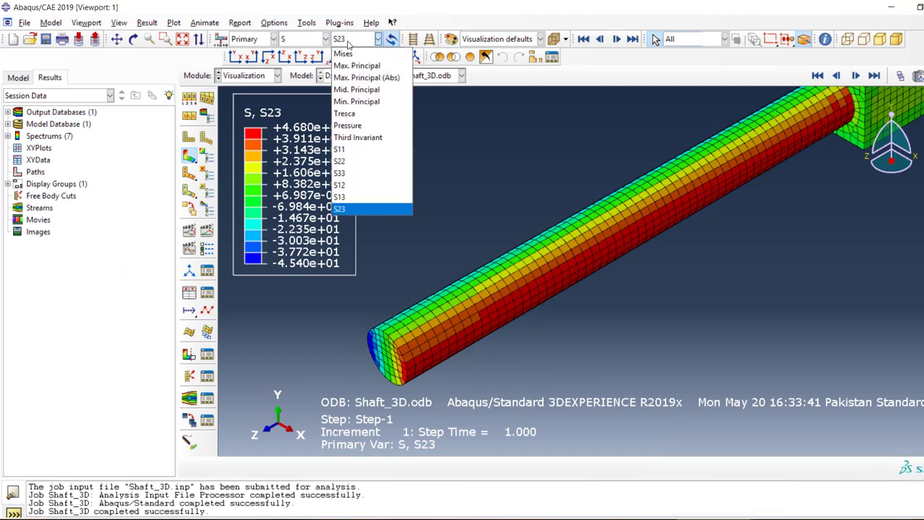
click(368, 185)
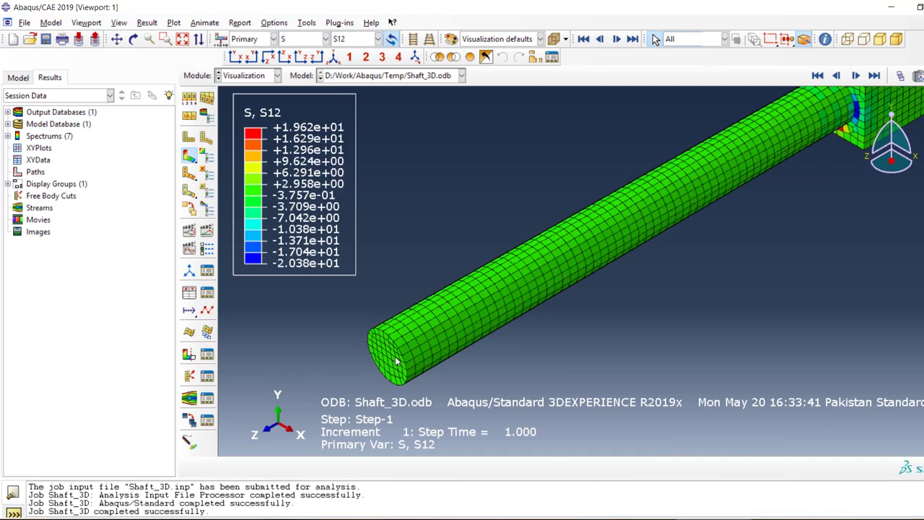
scroll(397, 361, up, 5)
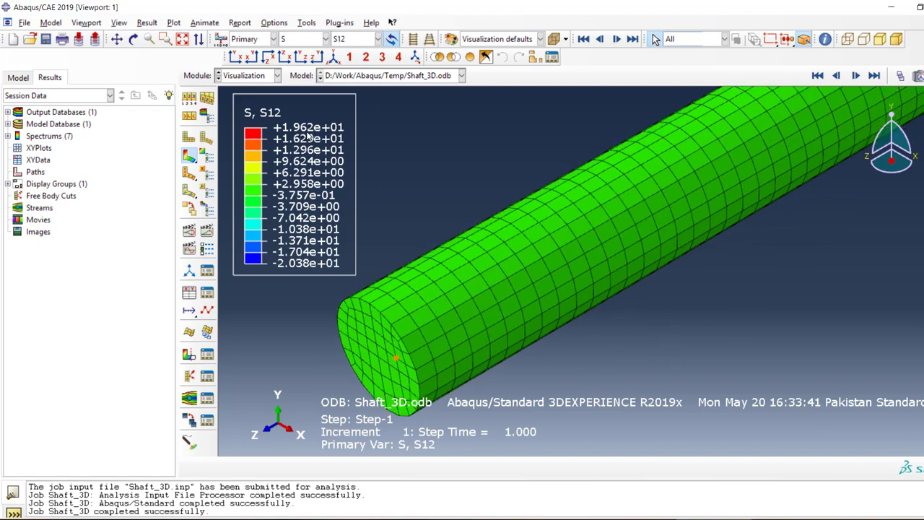
scroll(501, 318, up, 2)
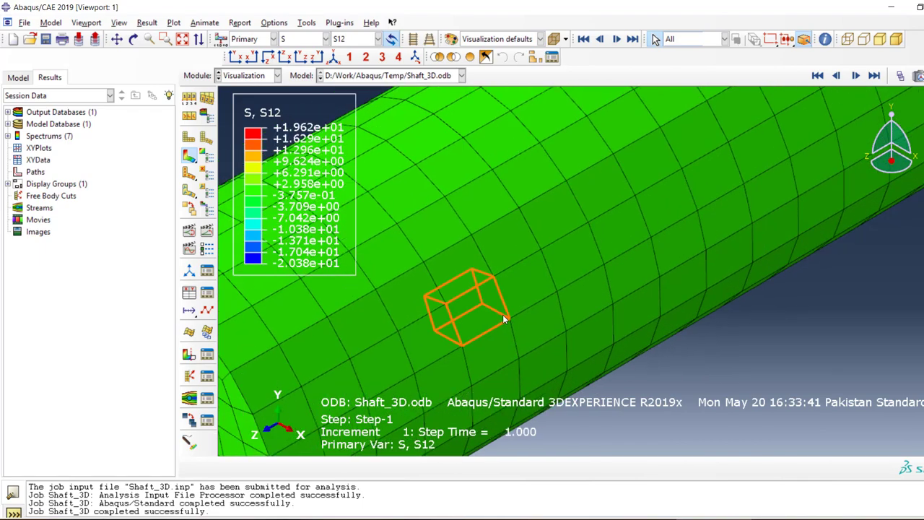
scroll(502, 314, down, 5)
scroll(736, 168, up, 3)
scroll(735, 168, up, 3)
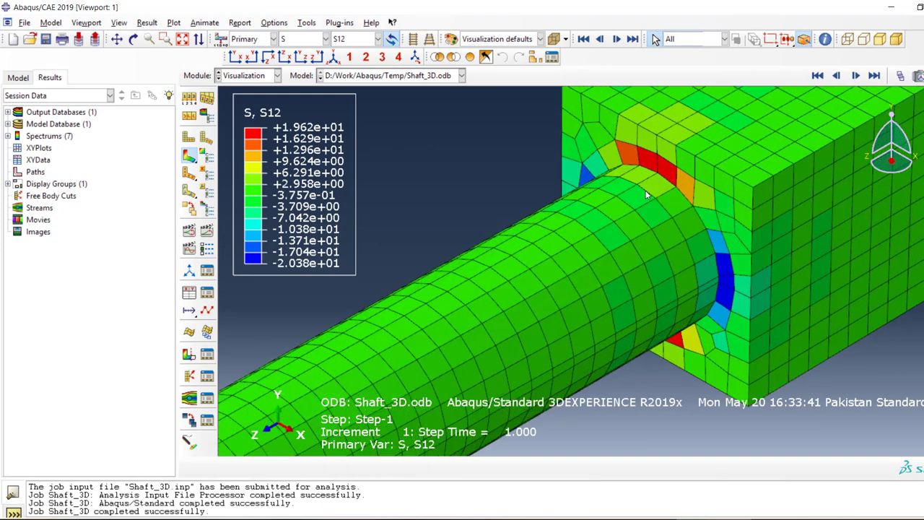
scroll(641, 169, down, 2)
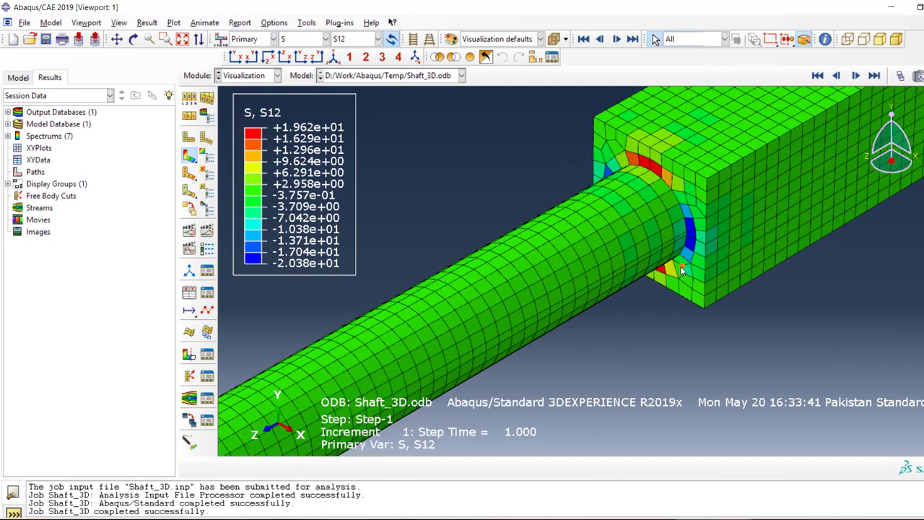
scroll(682, 269, down, 5)
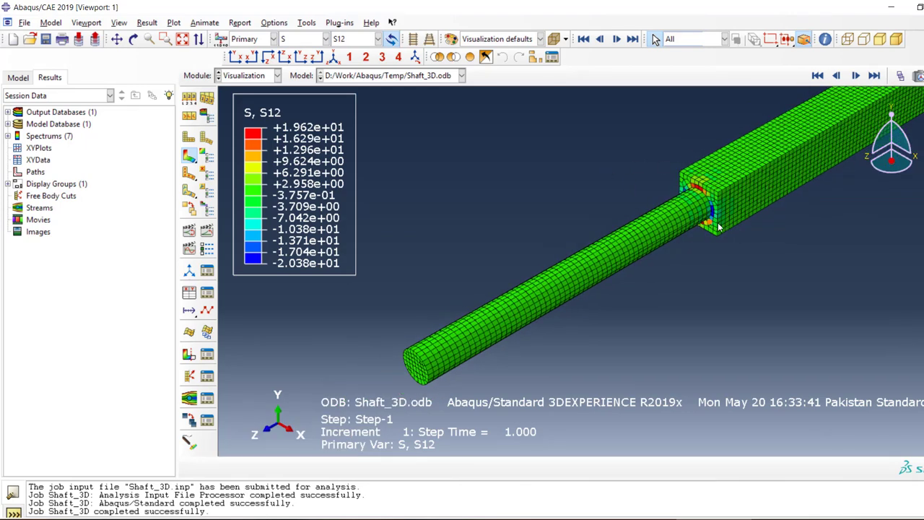
scroll(647, 272, down, 2)
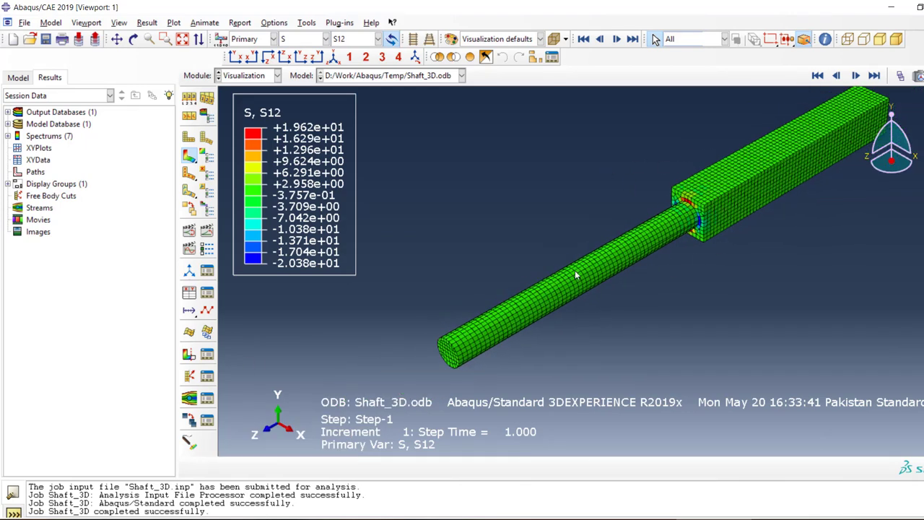
scroll(576, 275, up, 4)
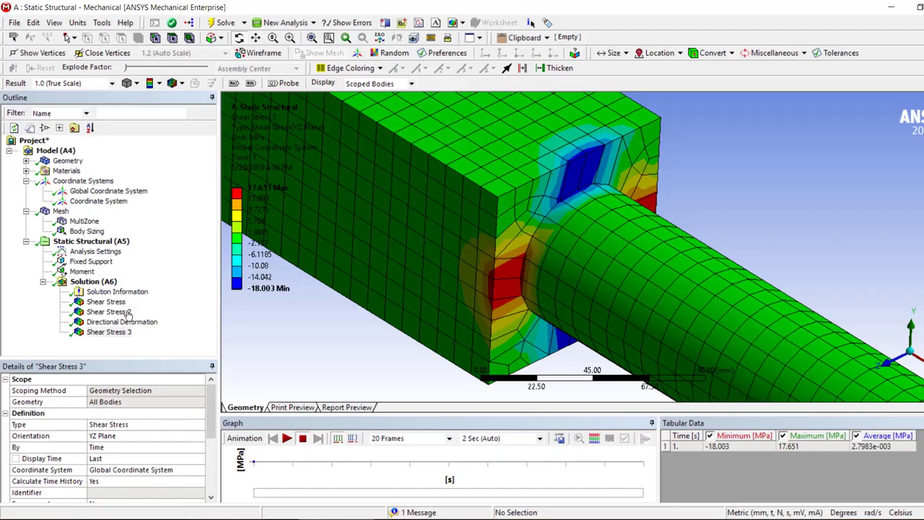
Display the XY Plane Shear Stress result, fit the model, and zoom near the beam tip.
click(114, 304)
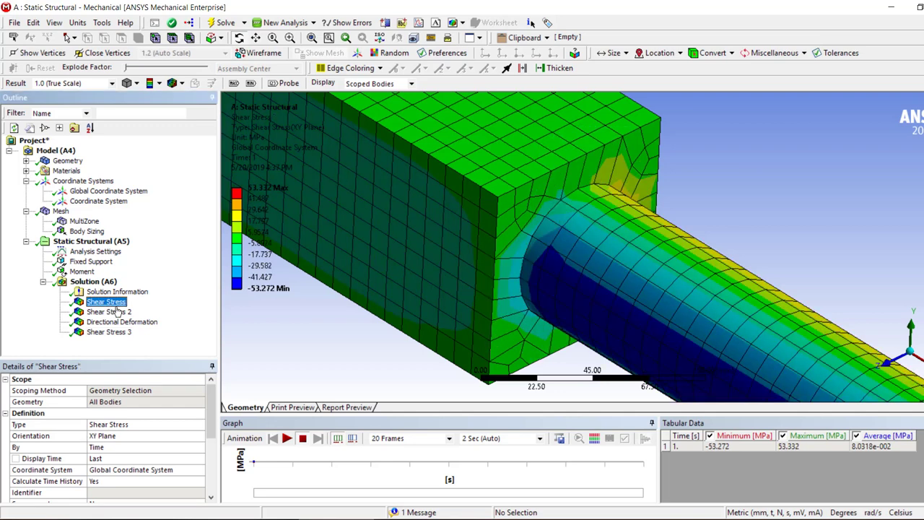
key(F7)
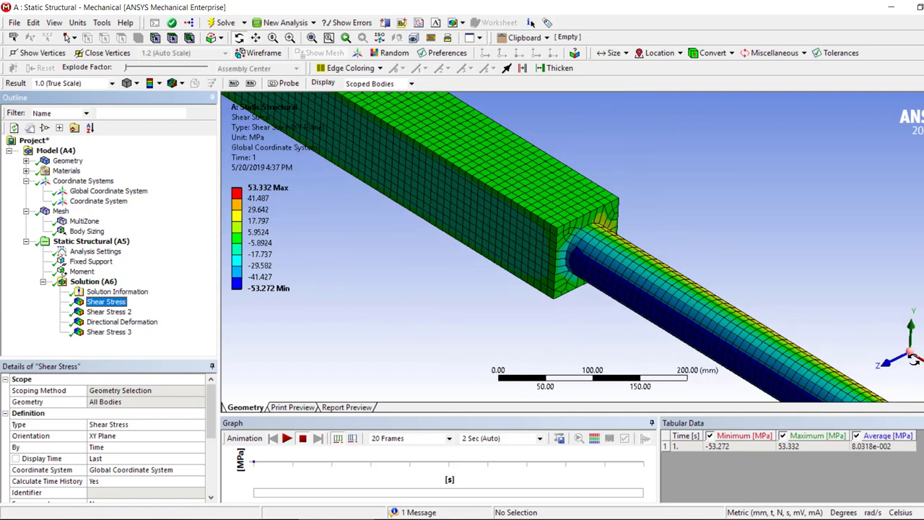
click(913, 357)
right_drag(767, 311, 719, 358)
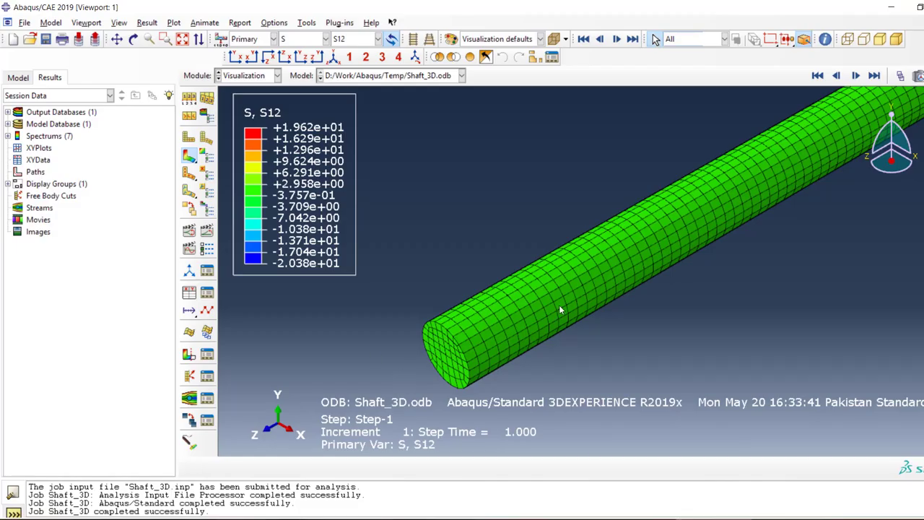
Switch the contour back to S23 (-45.40 to +46.80) and zoom to see the whole shaft.
click(358, 39)
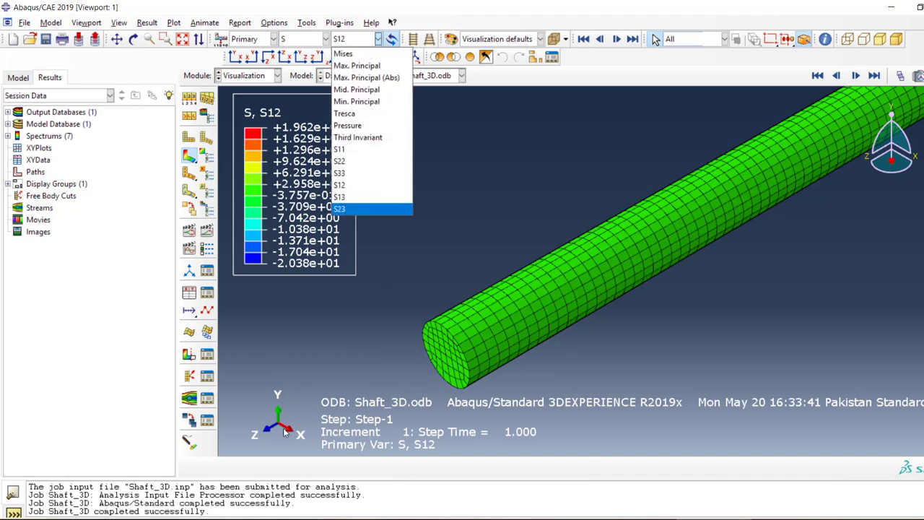
click(355, 210)
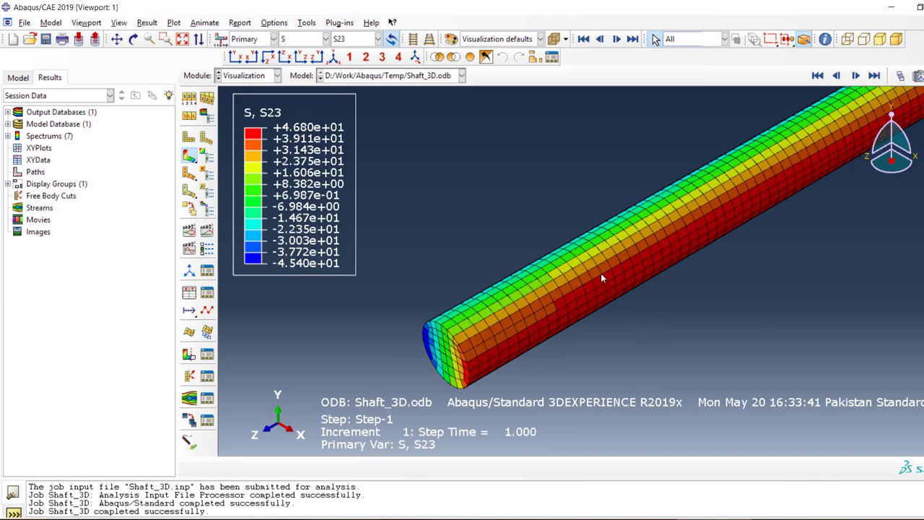
scroll(491, 303, up, 3)
scroll(491, 303, down, 5)
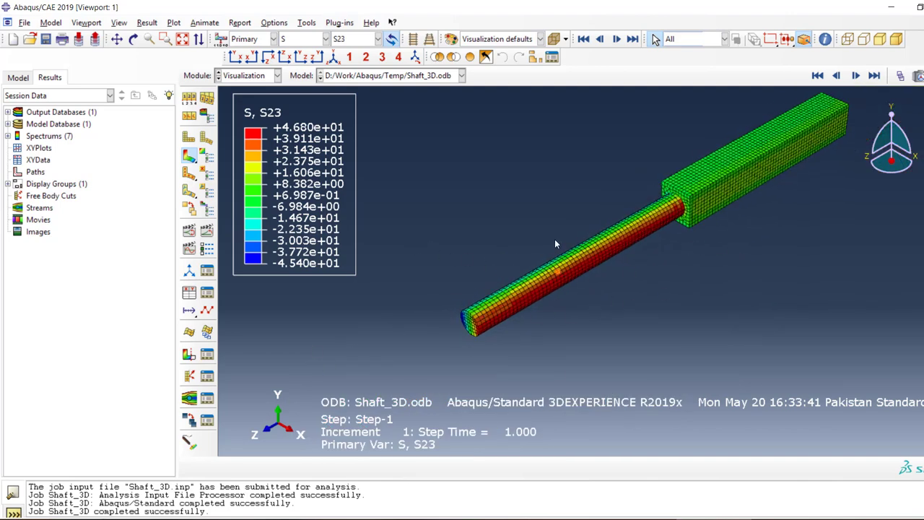
Select and hide the shaft's round section, leaving only the square block displayed.
drag(504, 244, 424, 372)
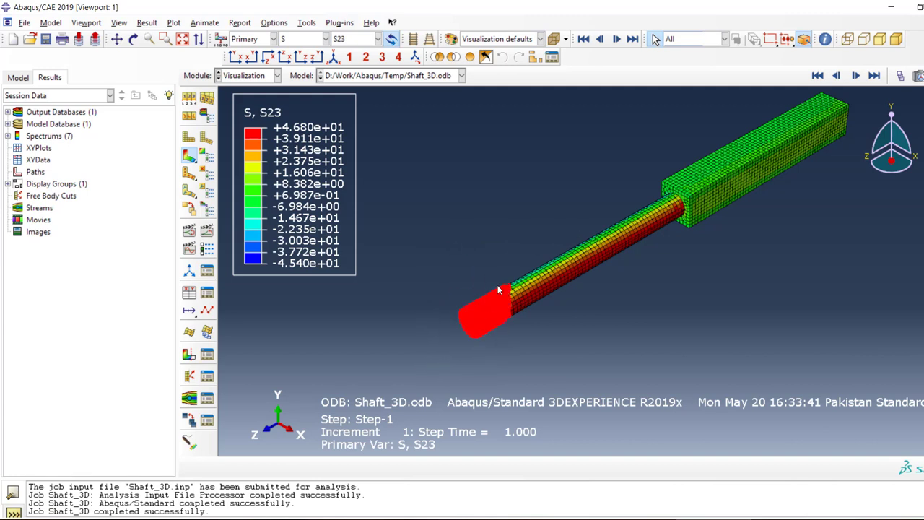
click(608, 219)
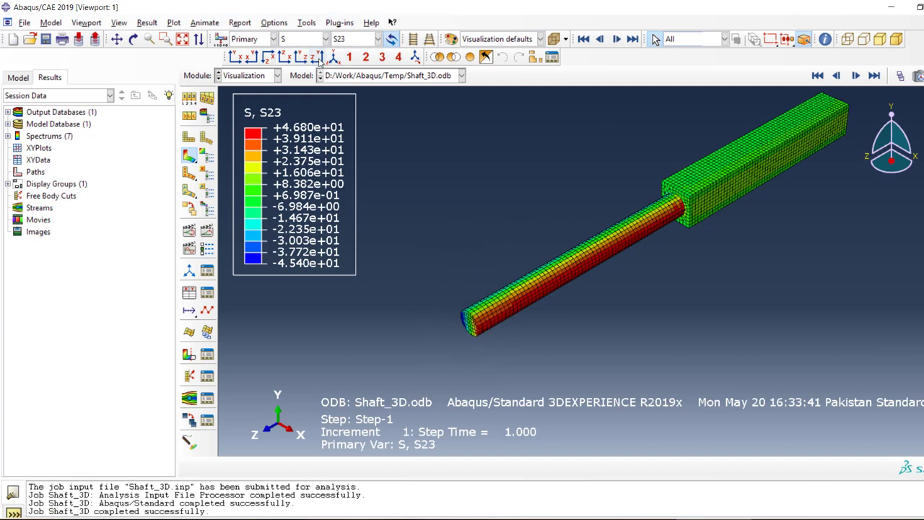
click(914, 156)
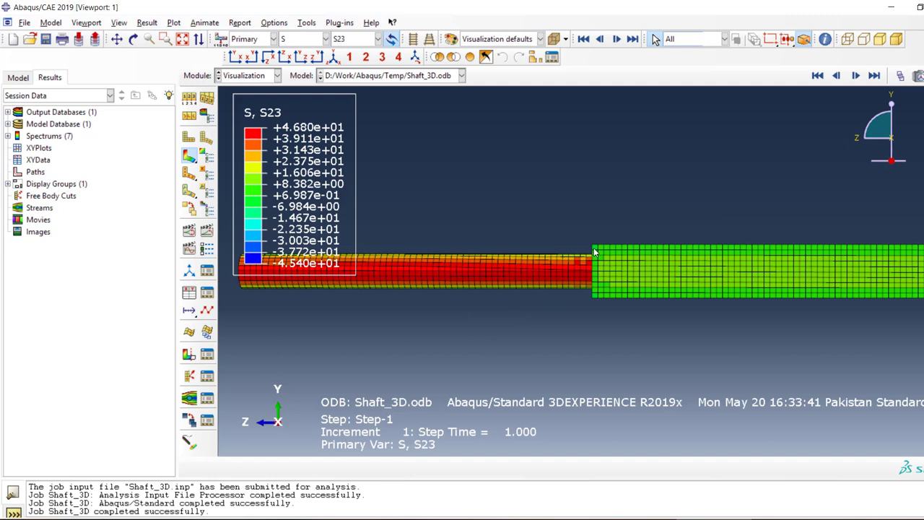
drag(591, 254, 224, 356)
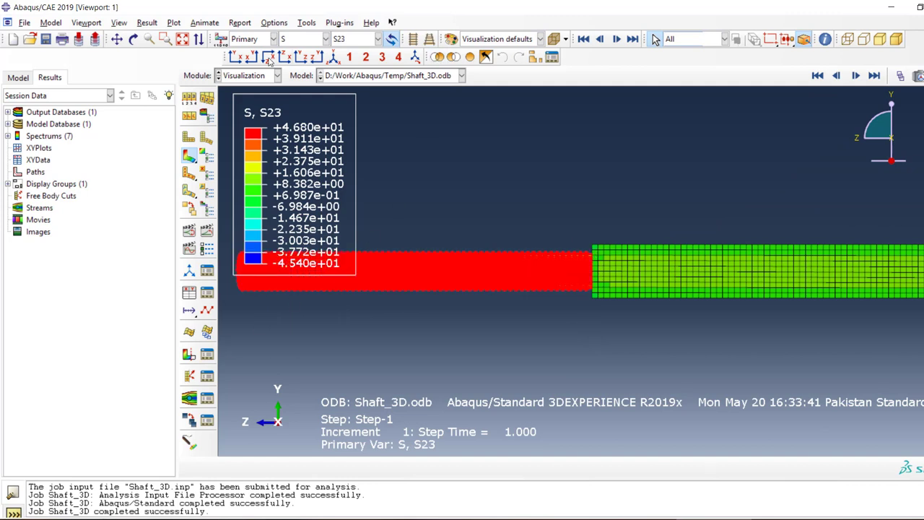
middle_click(621, 222)
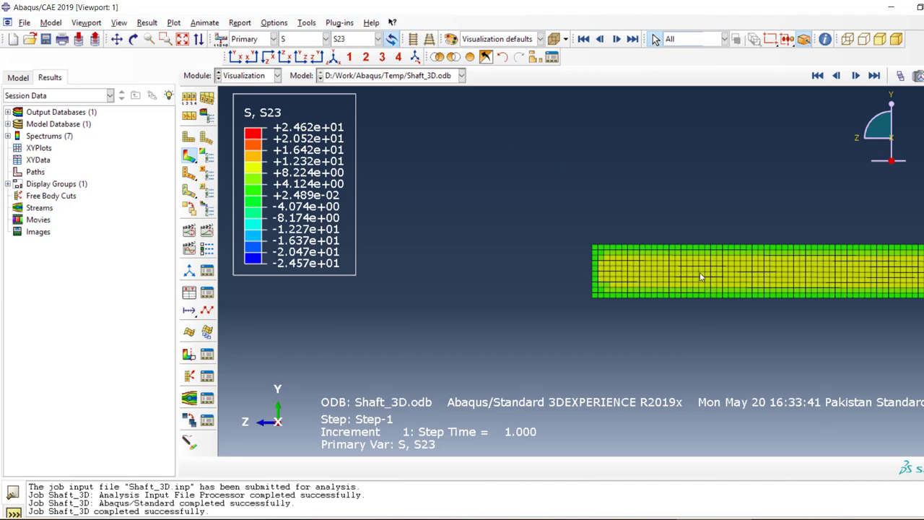
Rotate the block and remove its outer elements, rescaling S23 to -11.65 to +11.95.
mouse_move(669, 282)
ctrl+alt+mouse_down()
mouse_move(748, 289)
mouse_move(699, 295)
mouse_move(672, 281)
ctrl+alt+mouse_up()
scroll(648, 265, up, 3)
scroll(650, 286, down, 2)
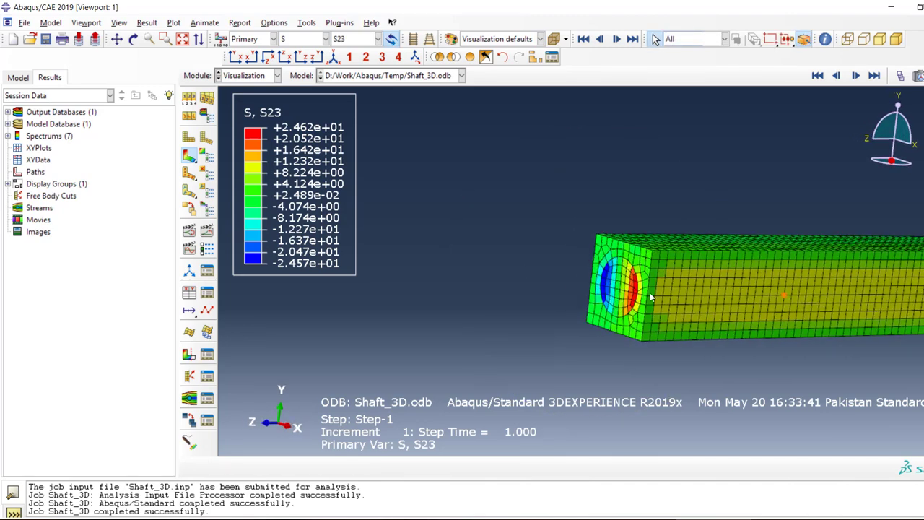
ctrl+alt+drag(677, 277, 569, 403)
ctrl+alt+drag(711, 283, 614, 299)
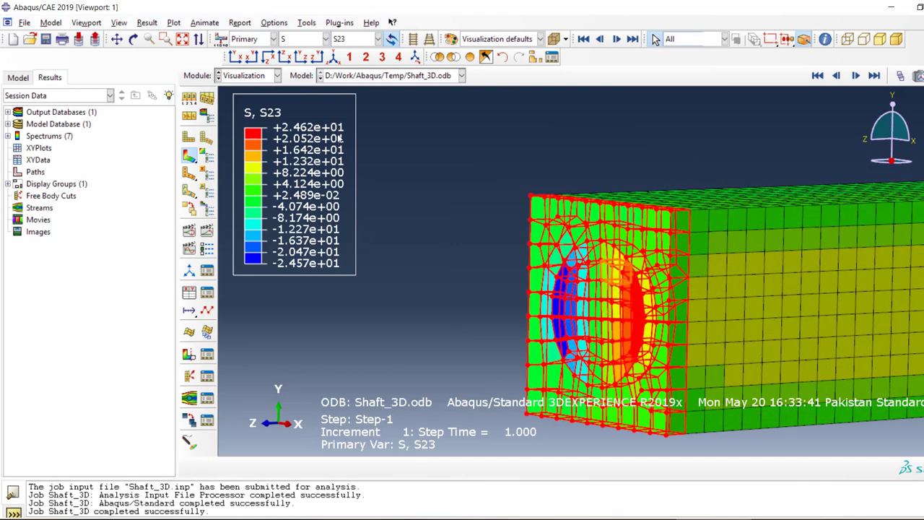
click(453, 57)
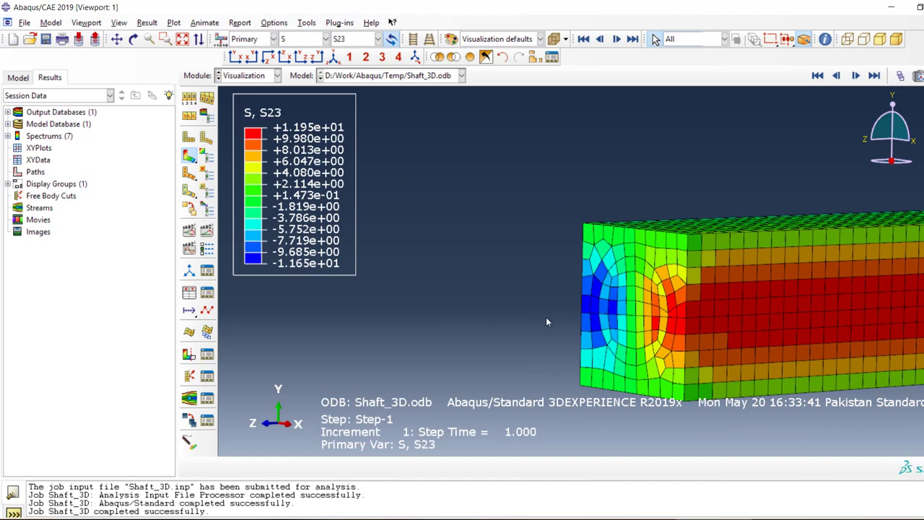
key(alt+Tab)
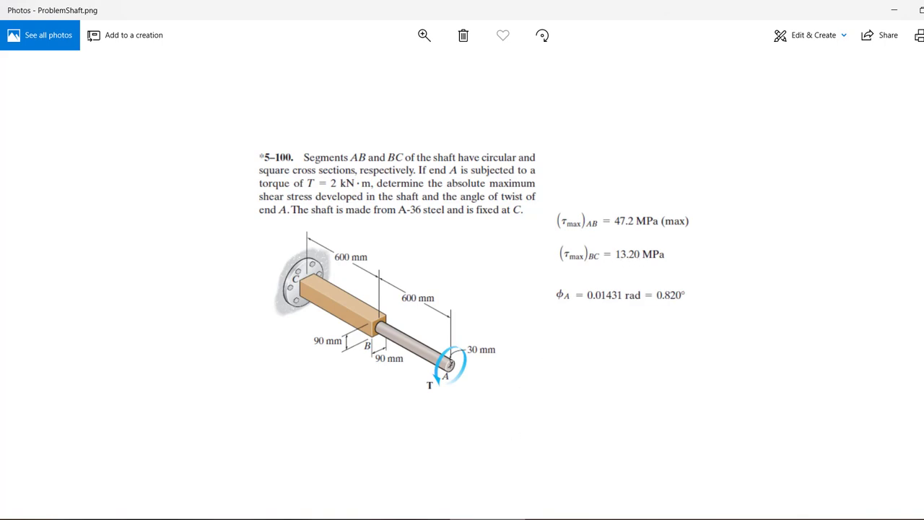
key(alt+Tab)
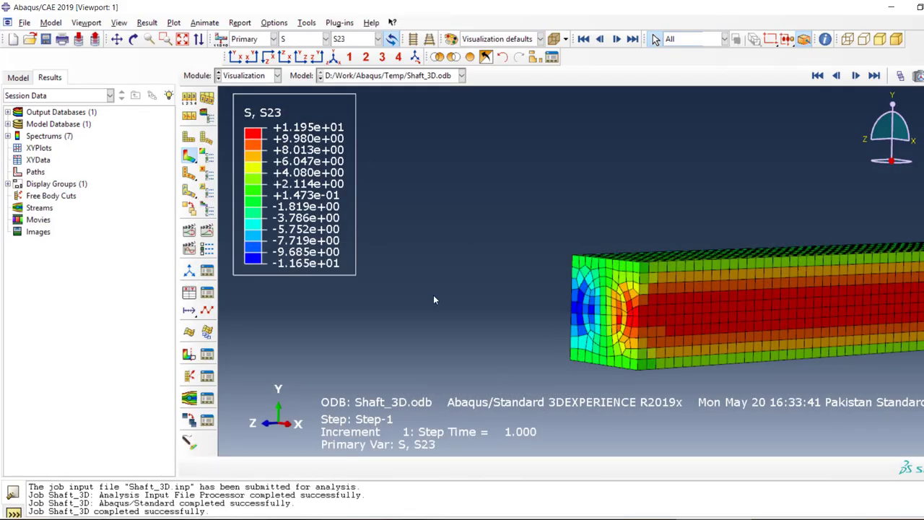
scroll(492, 334, down, 2)
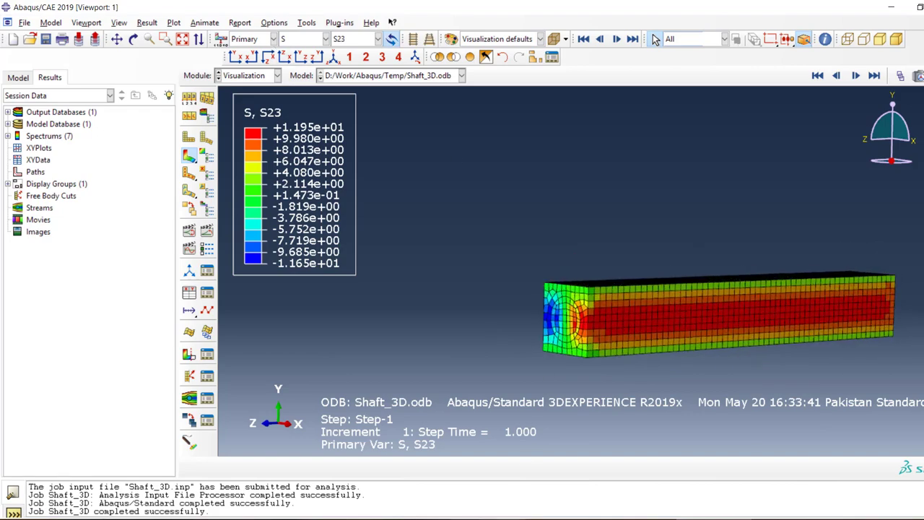
click(489, 480)
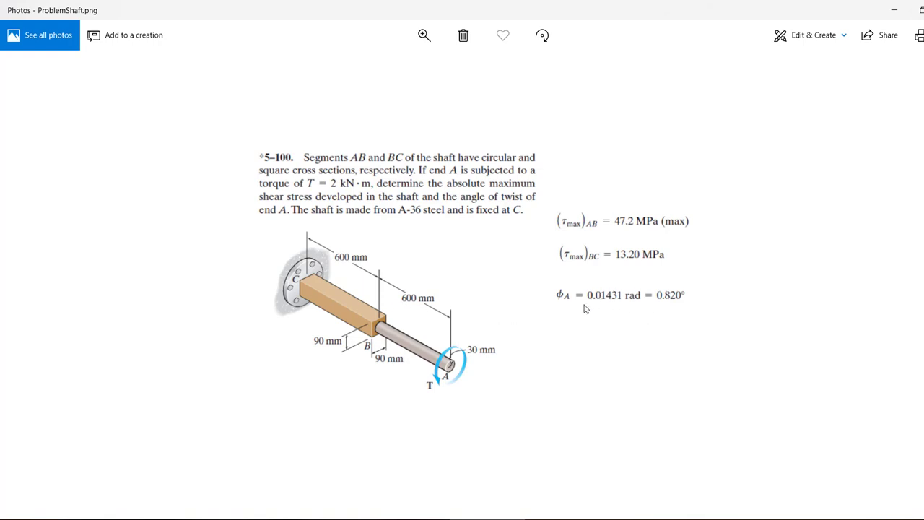
key(alt+Tab)
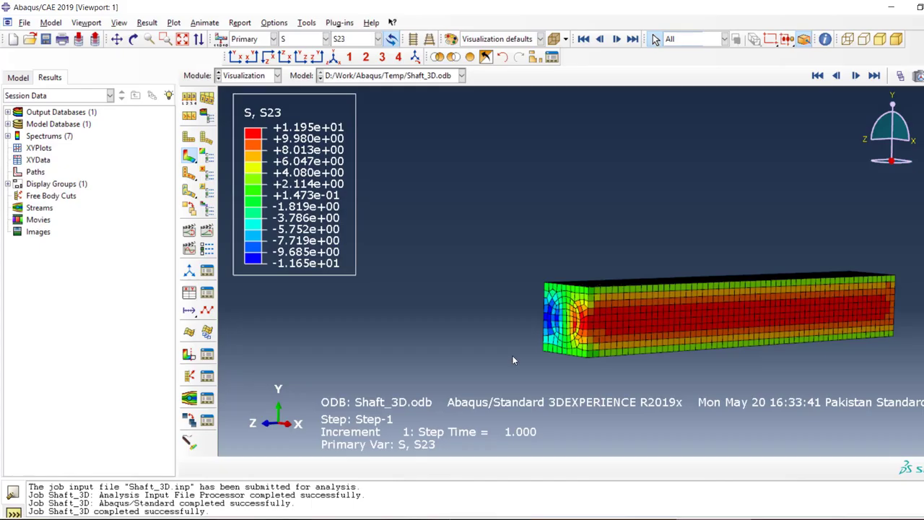
Plot UR Magnitude rotation and restore the hidden round section so the full shaft shows.
click(315, 39)
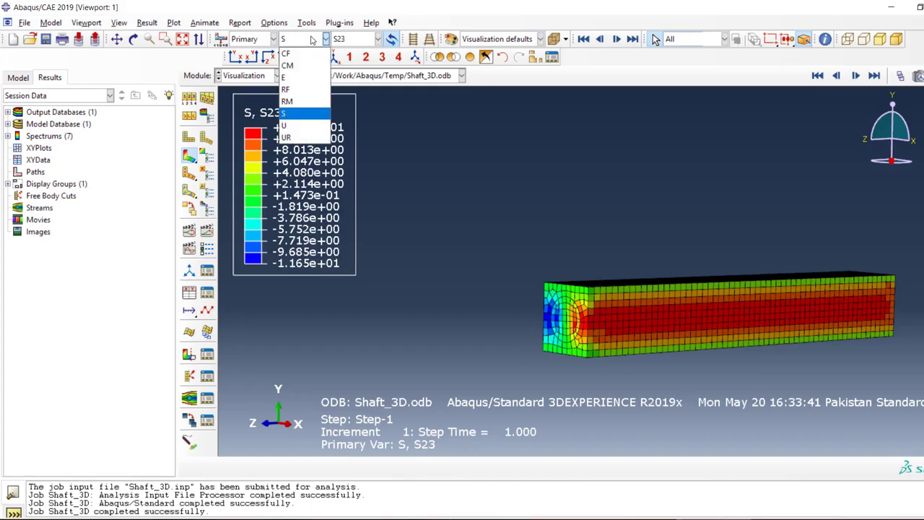
click(288, 139)
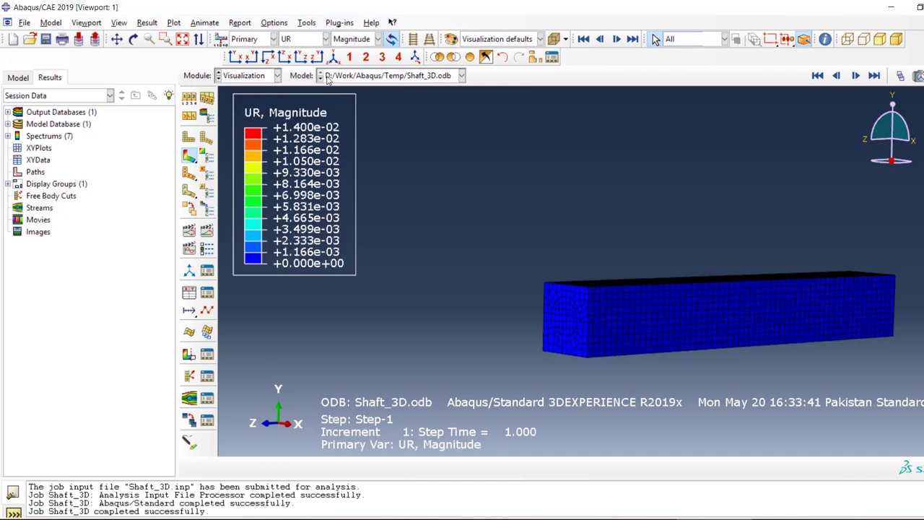
click(356, 39)
click(455, 187)
click(469, 56)
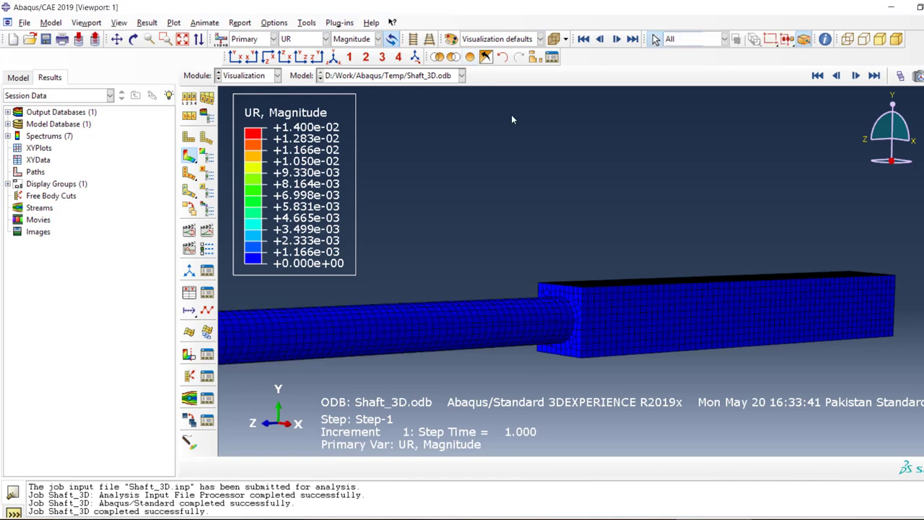
scroll(632, 375, down, 3)
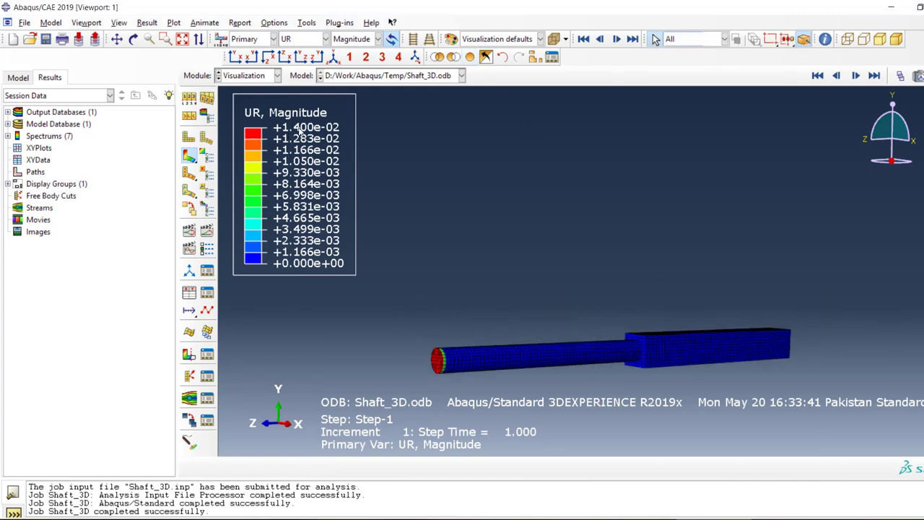
Set the legend number format to Fixed (0.000 to 0.014) and compare with the textbook image.
click(87, 23)
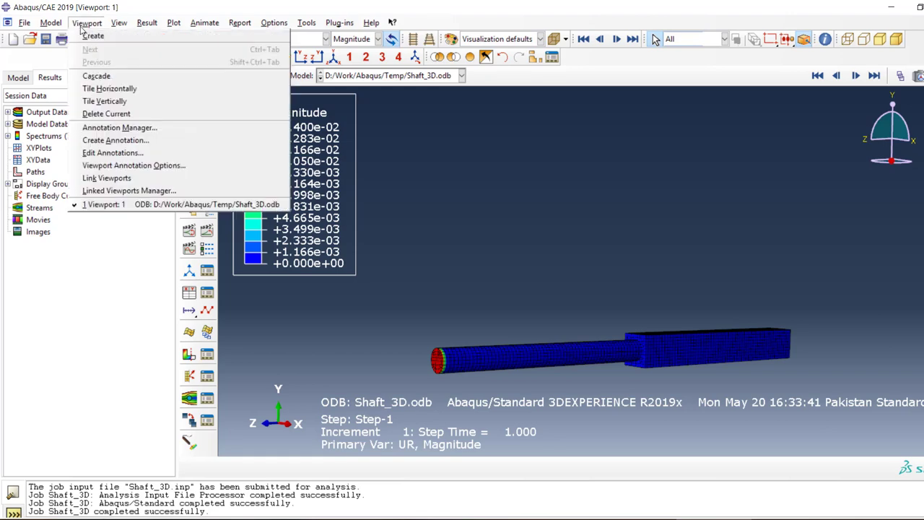
click(120, 165)
click(88, 164)
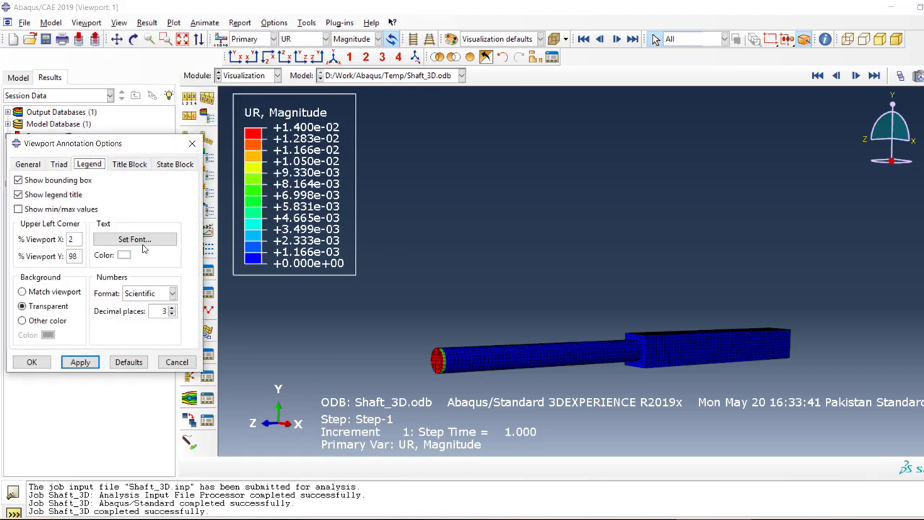
click(152, 294)
click(144, 293)
click(144, 293)
click(134, 317)
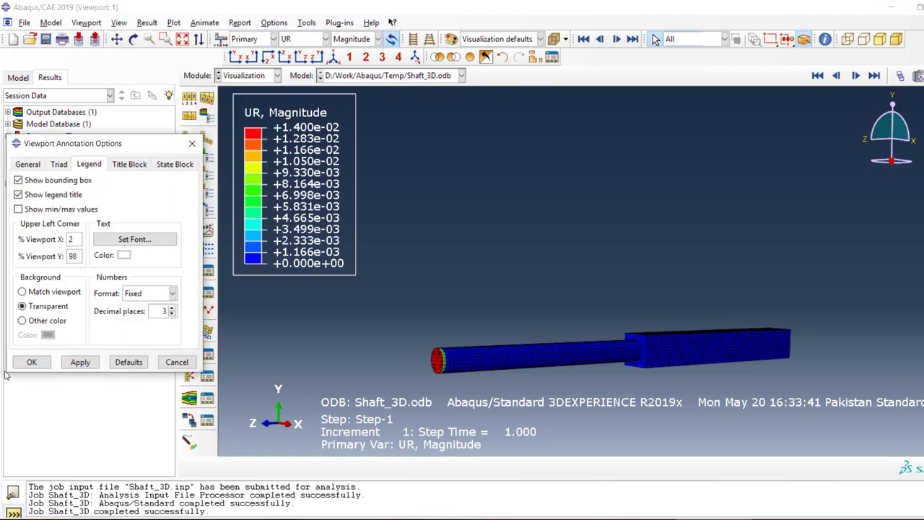
click(32, 362)
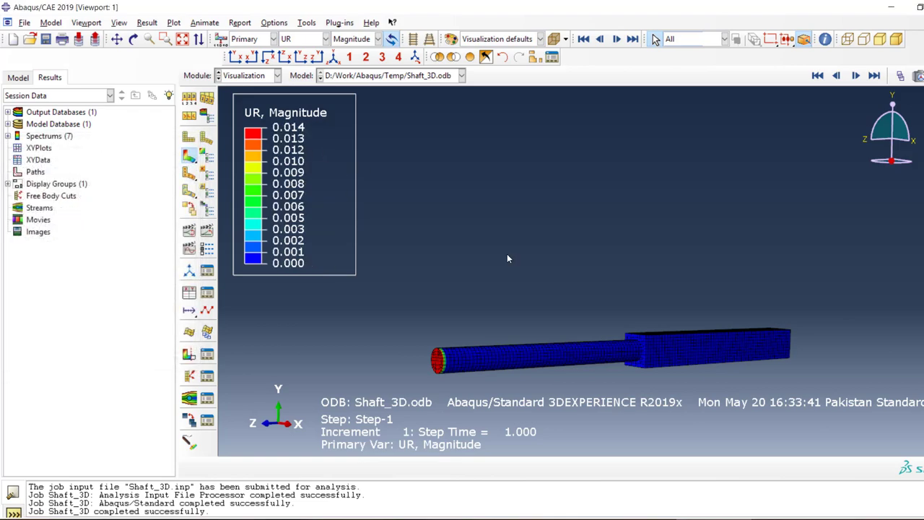
click(416, 519)
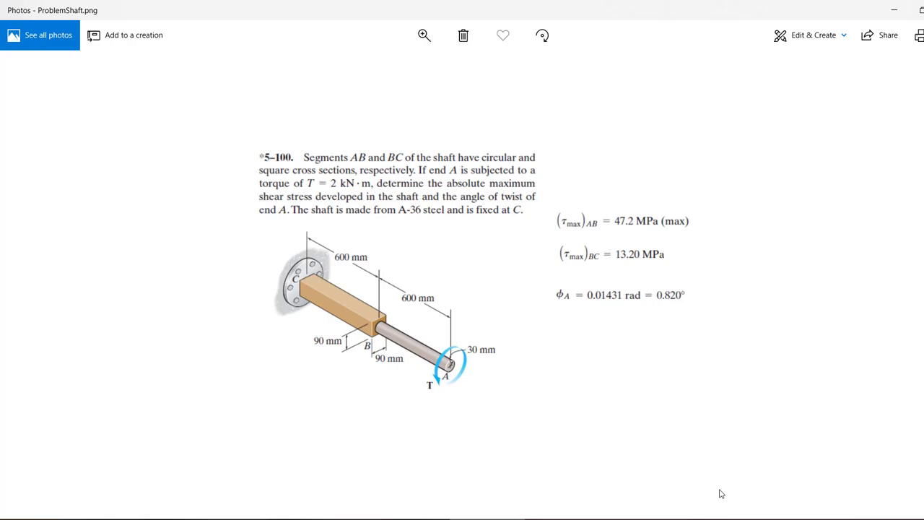
click(713, 518)
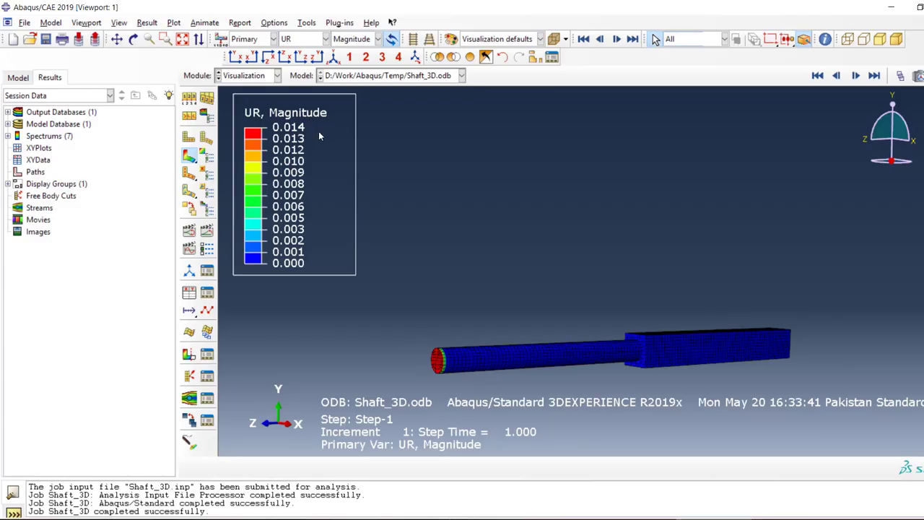
Plot the UR3 rotation component and tilt the shaft slightly to view it at an angle.
click(355, 40)
click(521, 368)
click(359, 39)
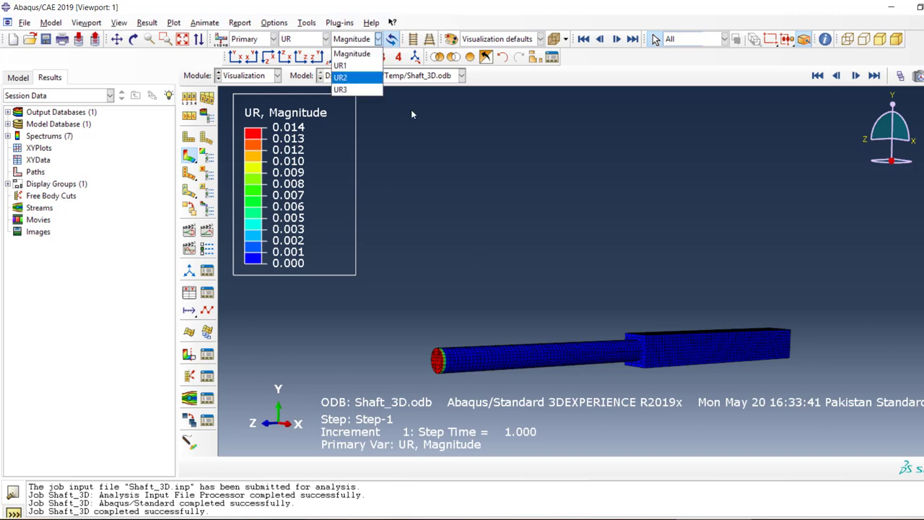
click(356, 90)
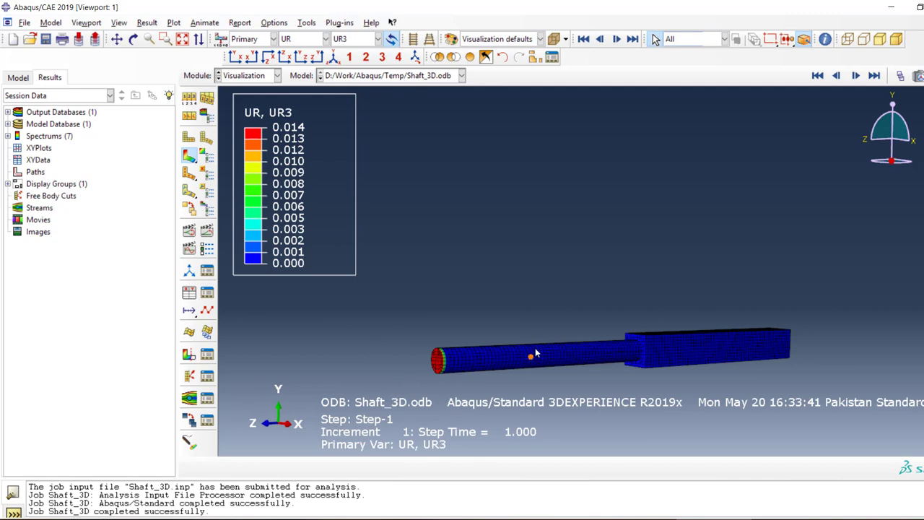
mouse_move(536, 353)
ctrl+alt+mouse_down()
mouse_move(542, 365)
mouse_move(552, 361)
ctrl+alt+mouse_up()
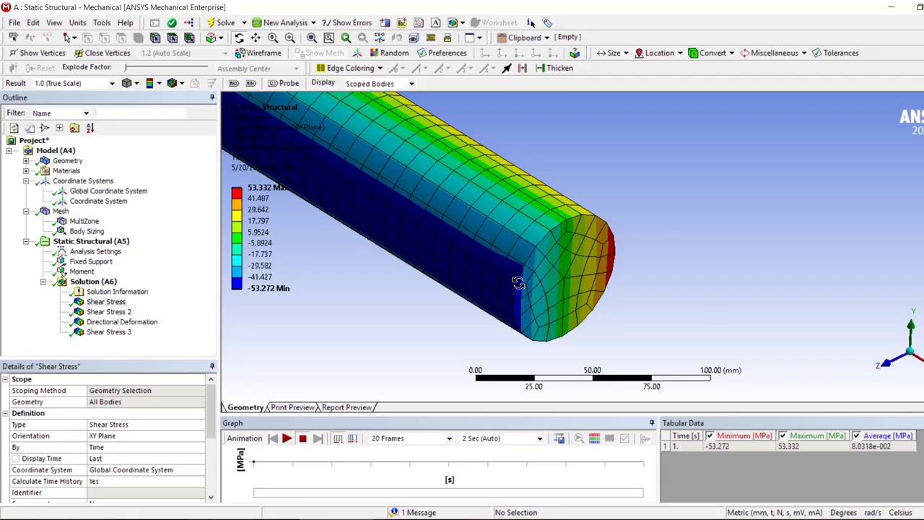
Zoom out, then box-zoom onto the shaft in ANSYS's XY shear stress contour (−53.272 to 53.332 MPa).
scroll(519, 283, down, 3)
scroll(535, 273, down, 2)
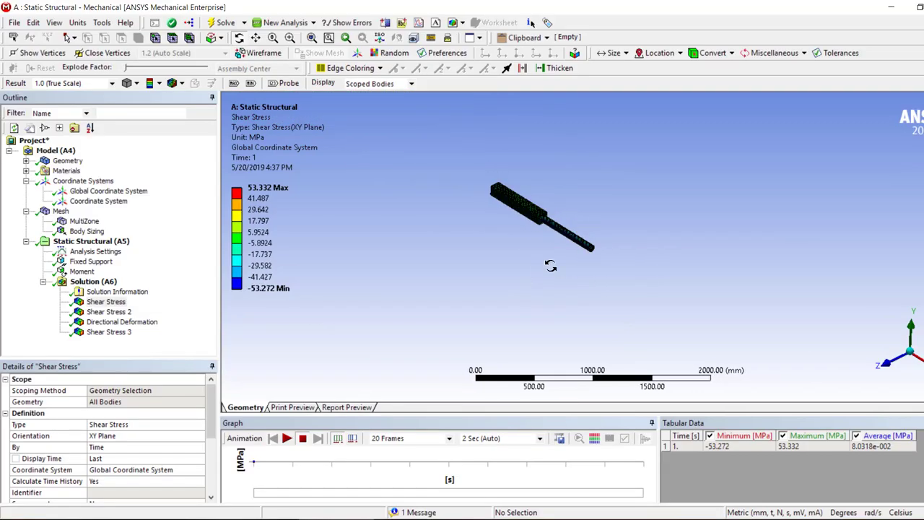
mouse_move(671, 110)
right_down()
mouse_move(295, 293)
mouse_move(408, 268)
mouse_move(395, 264)
right_up()
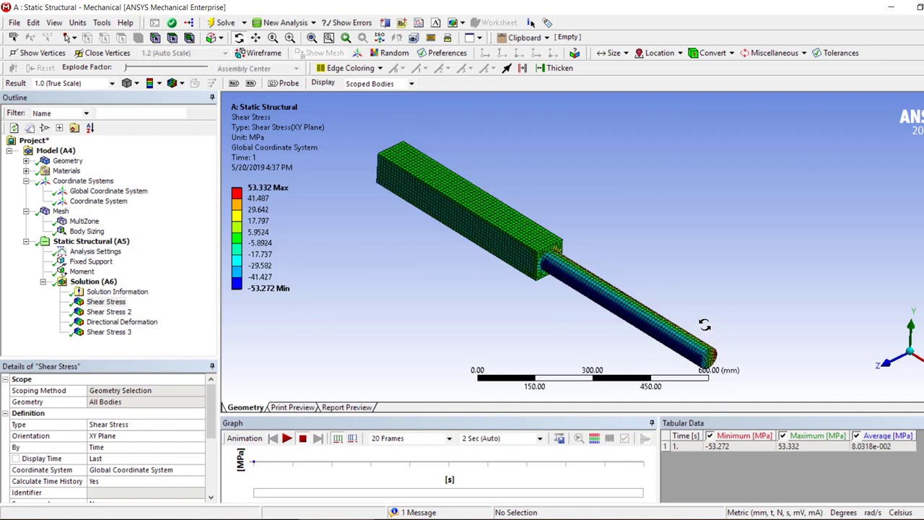